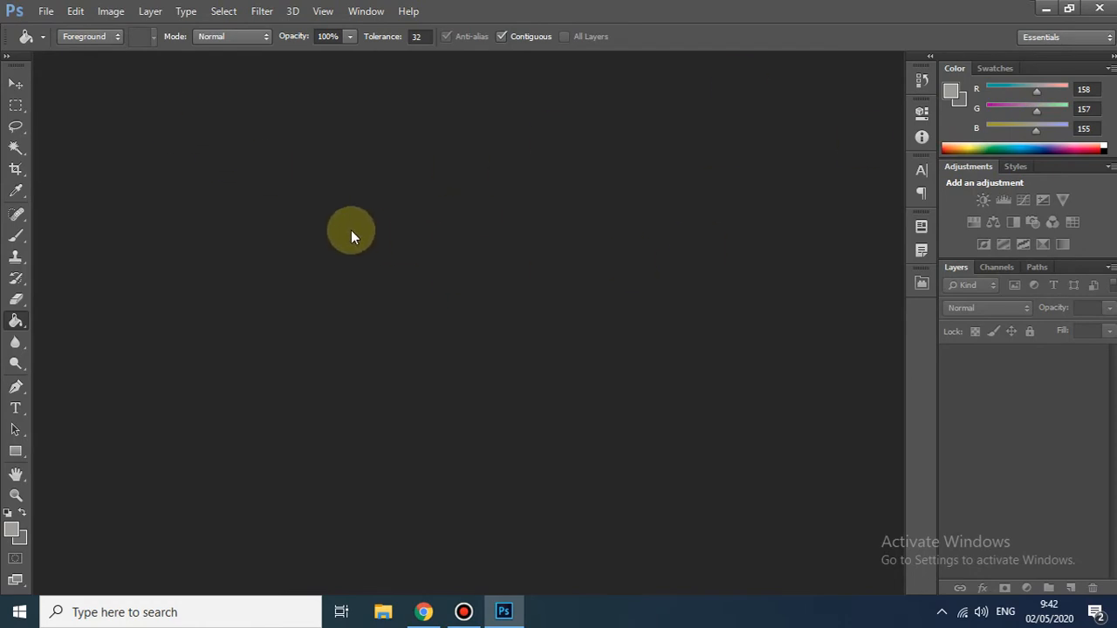
# Step: Activate the Move tool to view its options, and switch to the Brush tool to view its options
pyautogui.moveTo(700, 5)
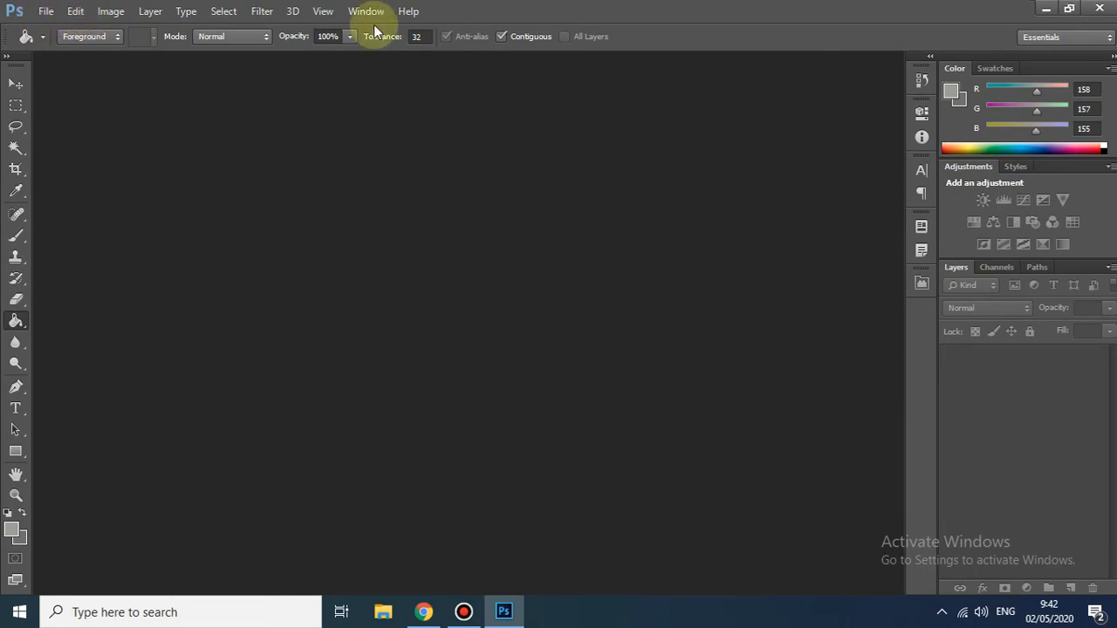
pyautogui.moveTo(581, 7)
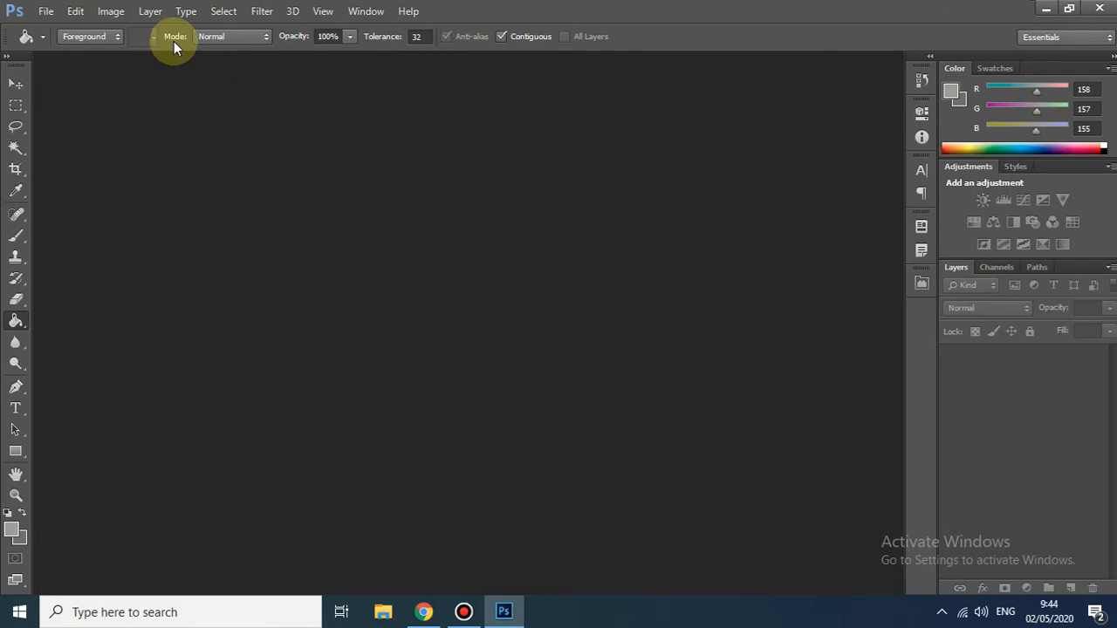
pyautogui.click(15, 86)
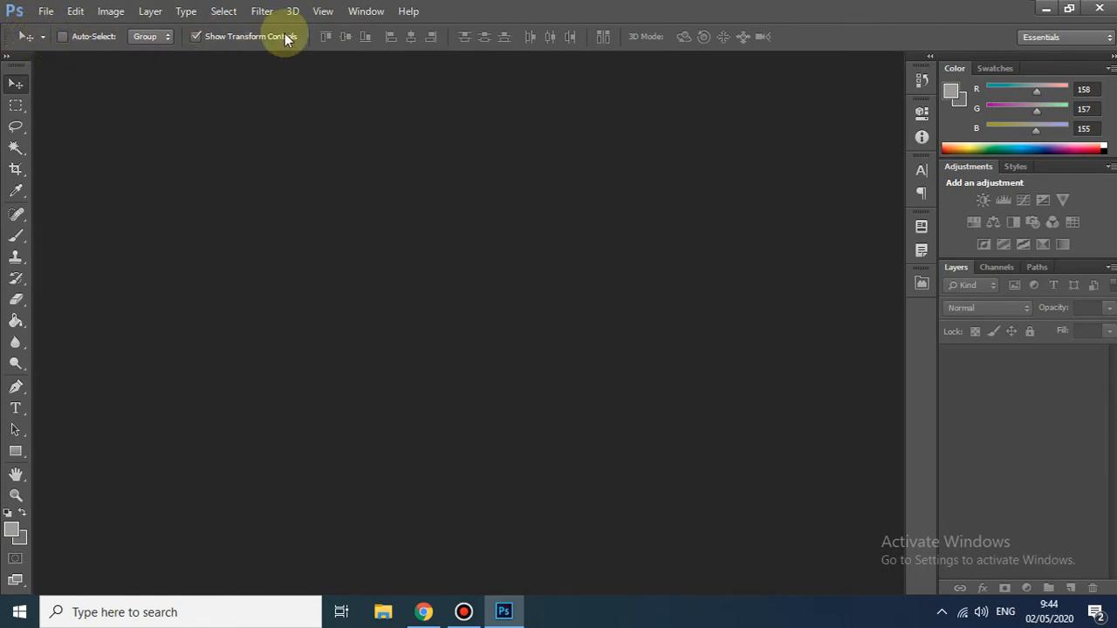
pyautogui.click(19, 248)
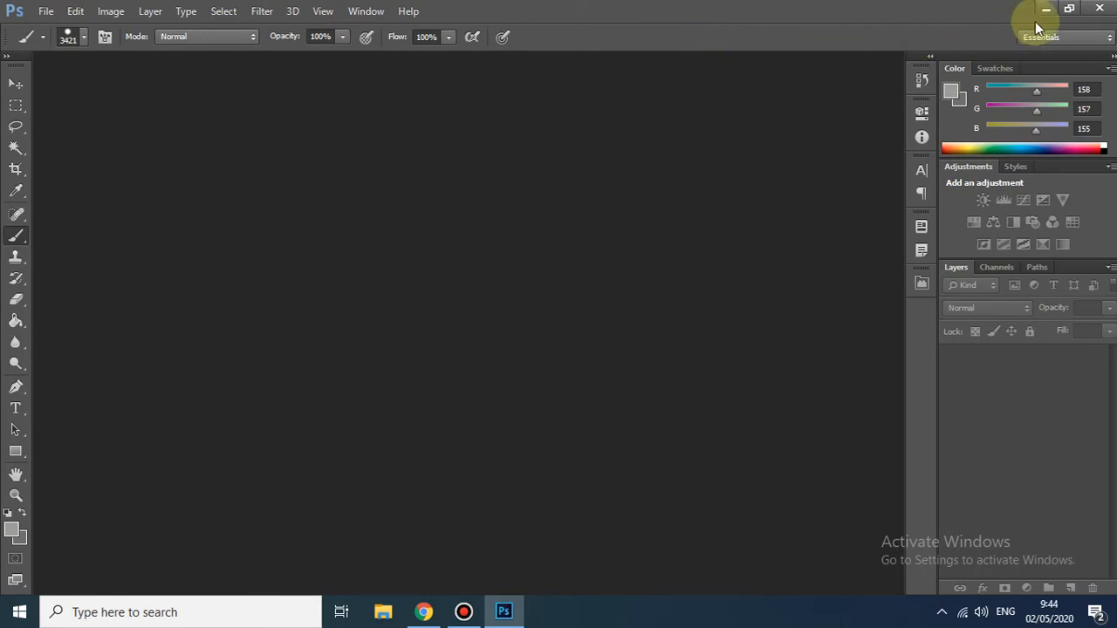
# Step: Preview the 3D, Motion and Painting workspaces one after another
pyautogui.click(1110, 39)
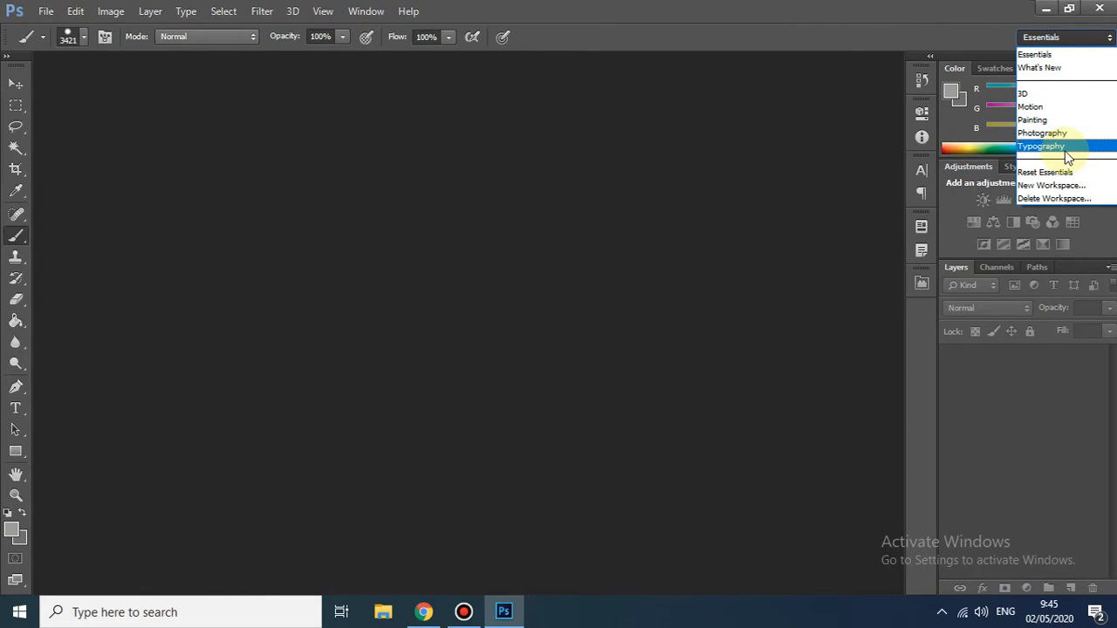
pyautogui.click(1038, 93)
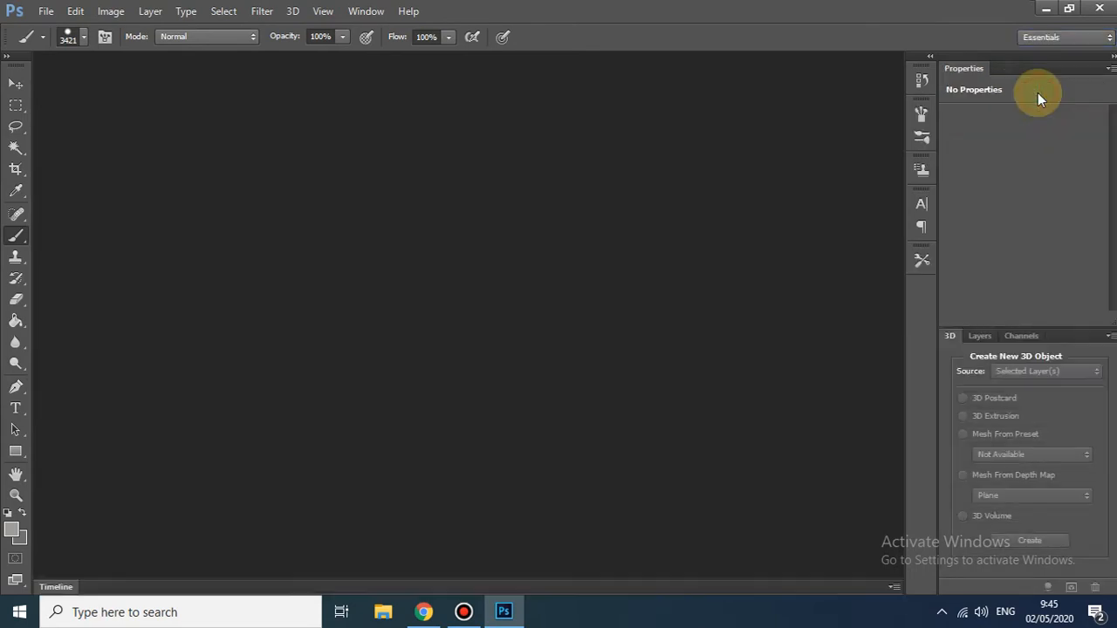
pyautogui.click(1111, 42)
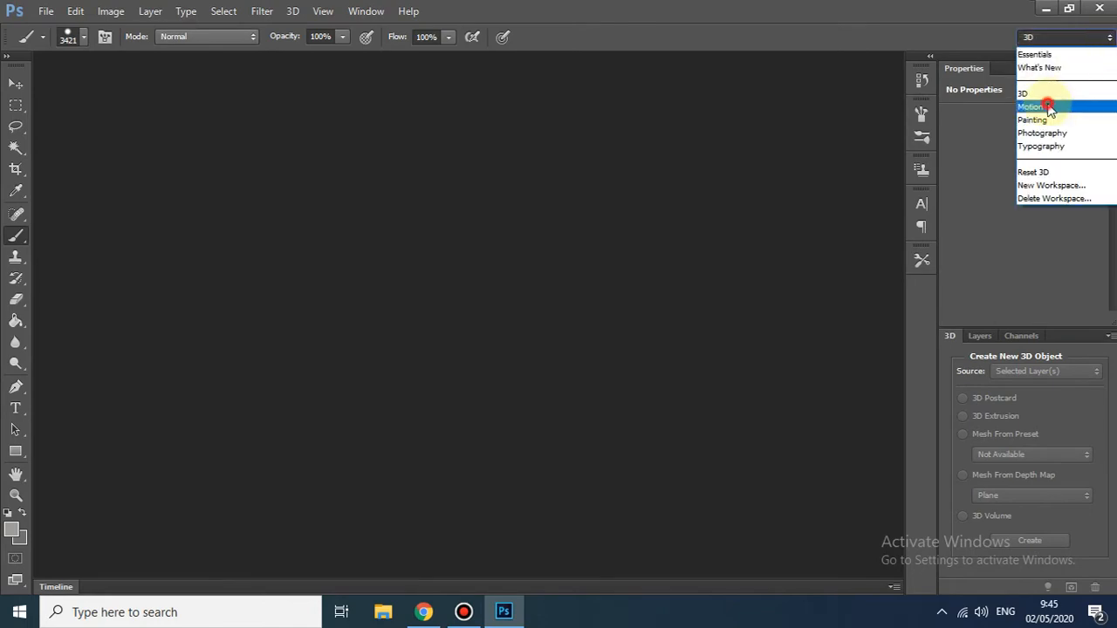
pyautogui.click(1047, 103)
pyautogui.click(1095, 36)
pyautogui.click(1028, 120)
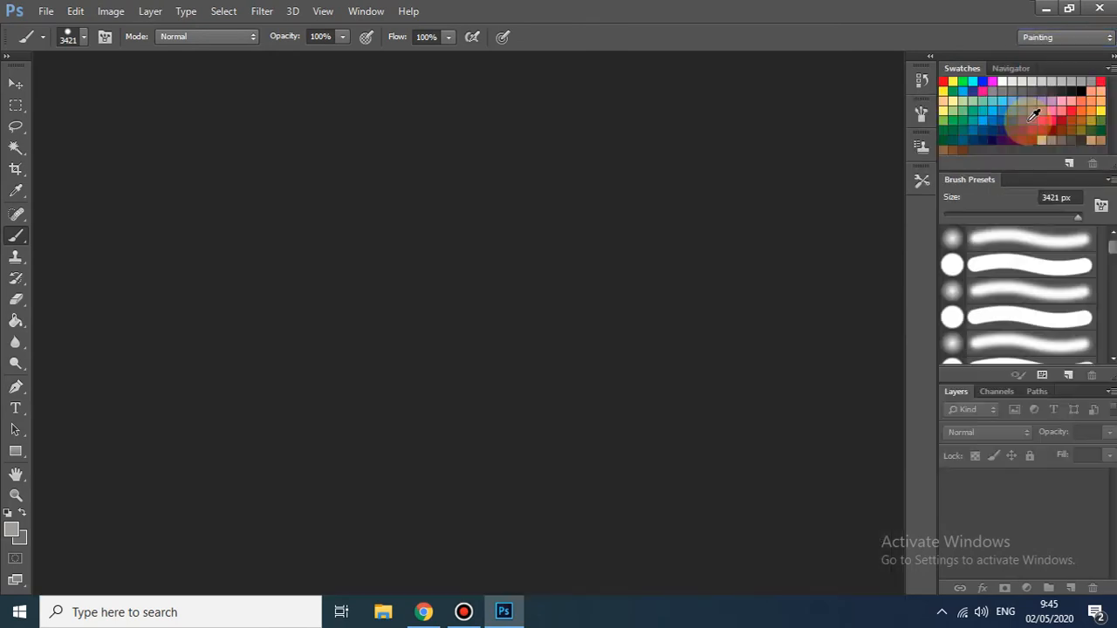
# Step: Preview the Photography and Typography workspaces, and return to the Essentials workspace
pyautogui.click(1095, 37)
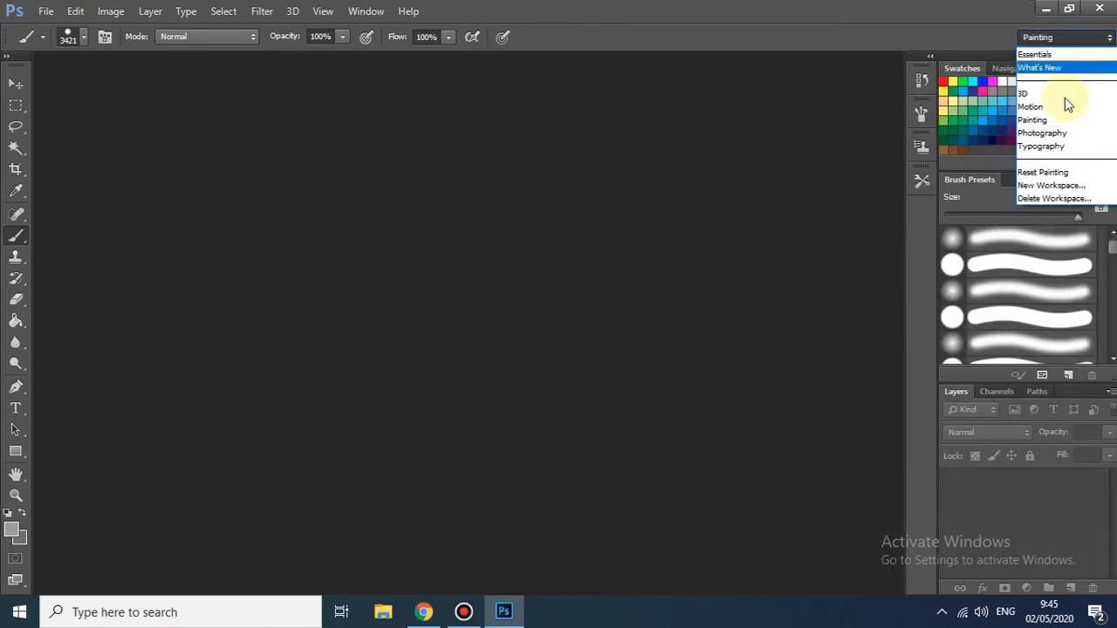
pyautogui.click(1044, 139)
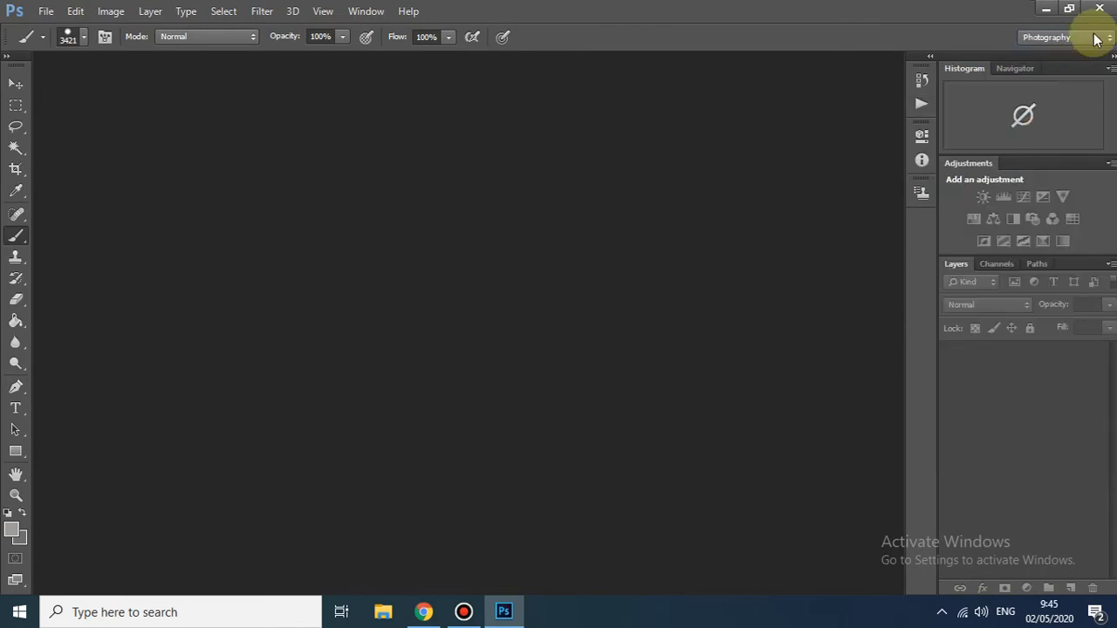
pyautogui.click(1101, 39)
pyautogui.click(1041, 145)
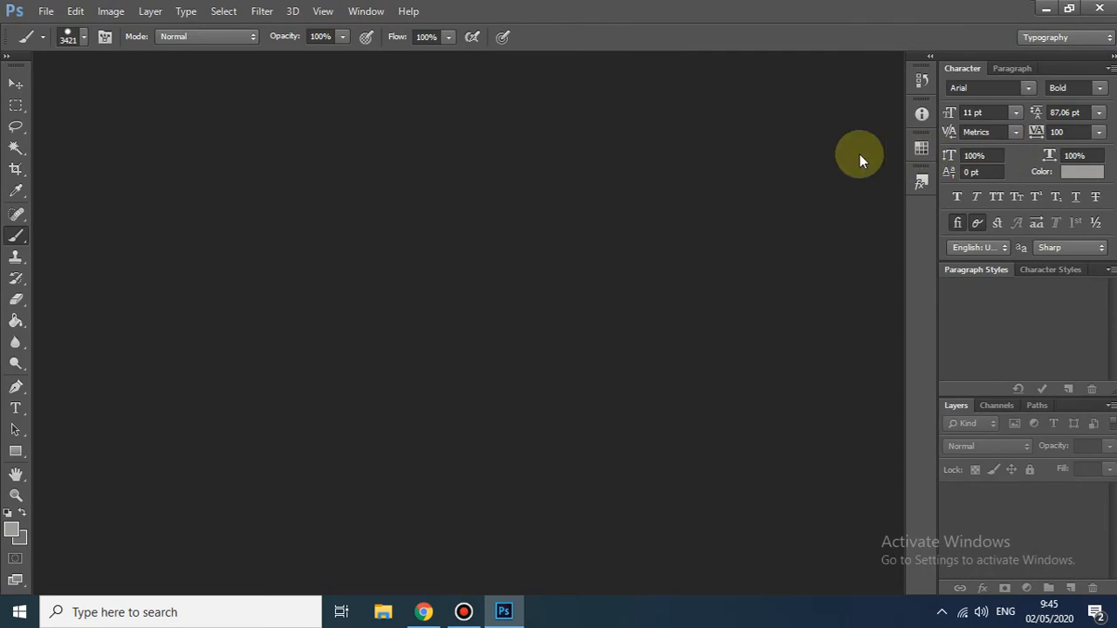
pyautogui.click(1094, 38)
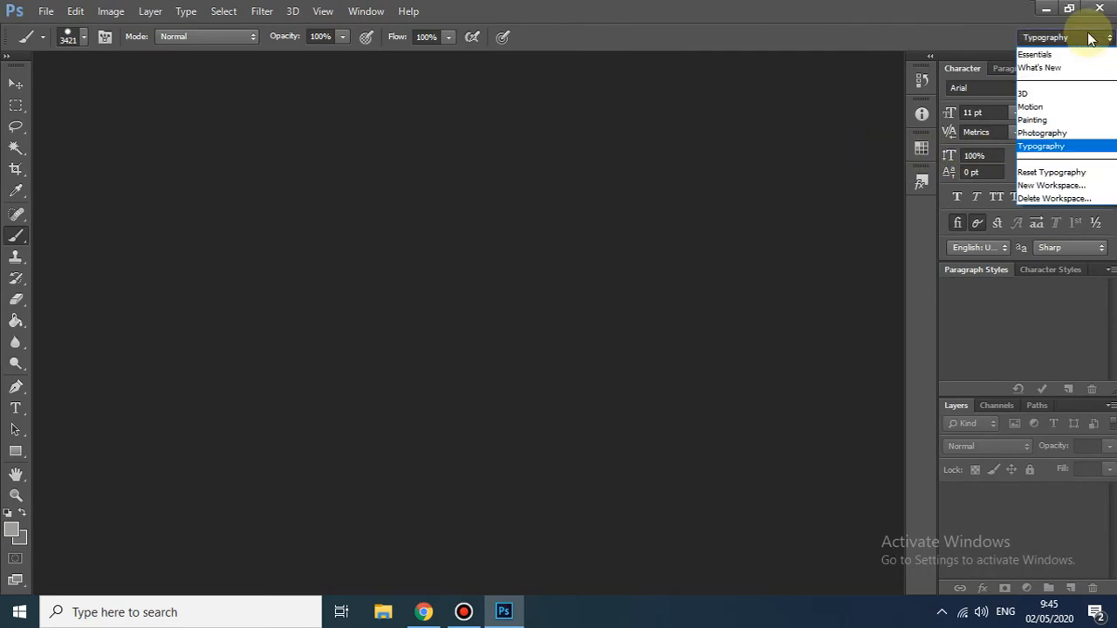
pyautogui.click(1050, 54)
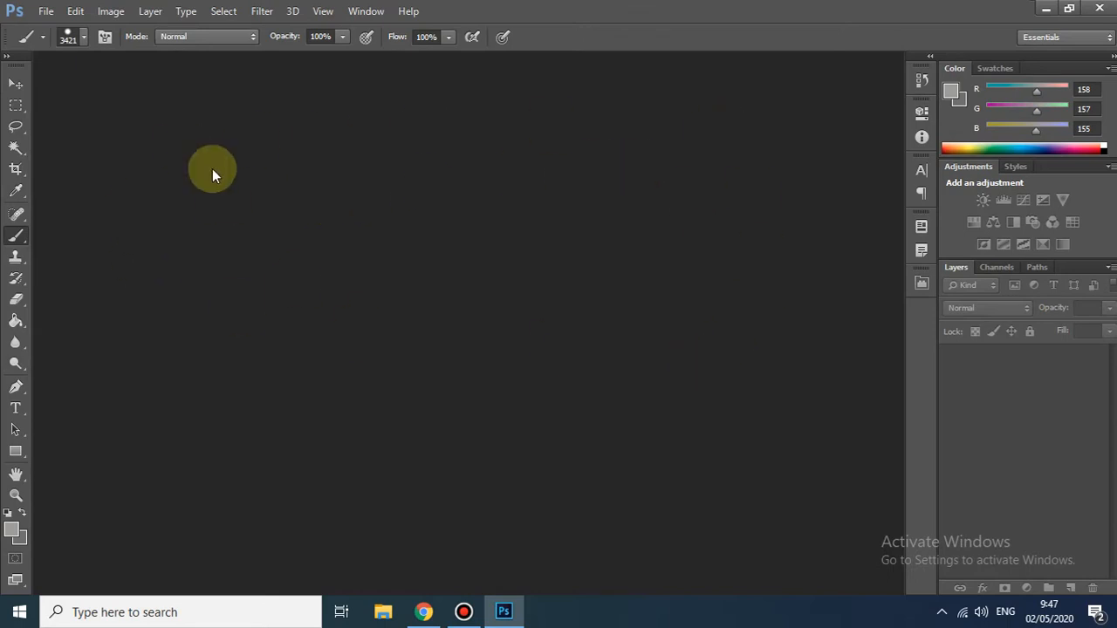
# Step: Start a new document and set its width and height to 200 centimeters each
pyautogui.click(45, 11)
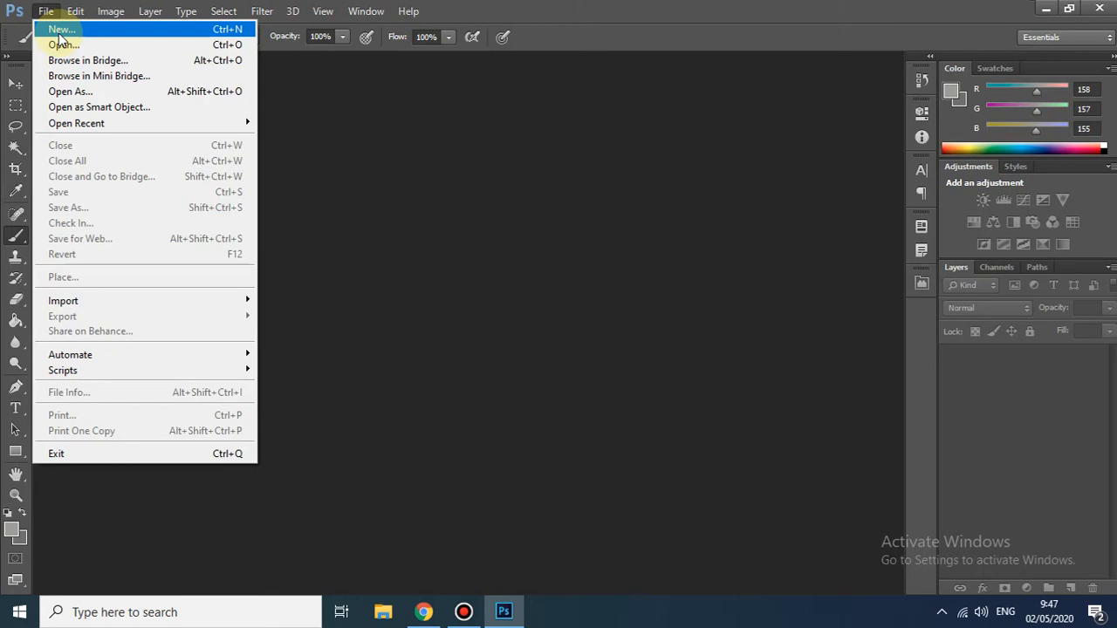
pyautogui.click(61, 33)
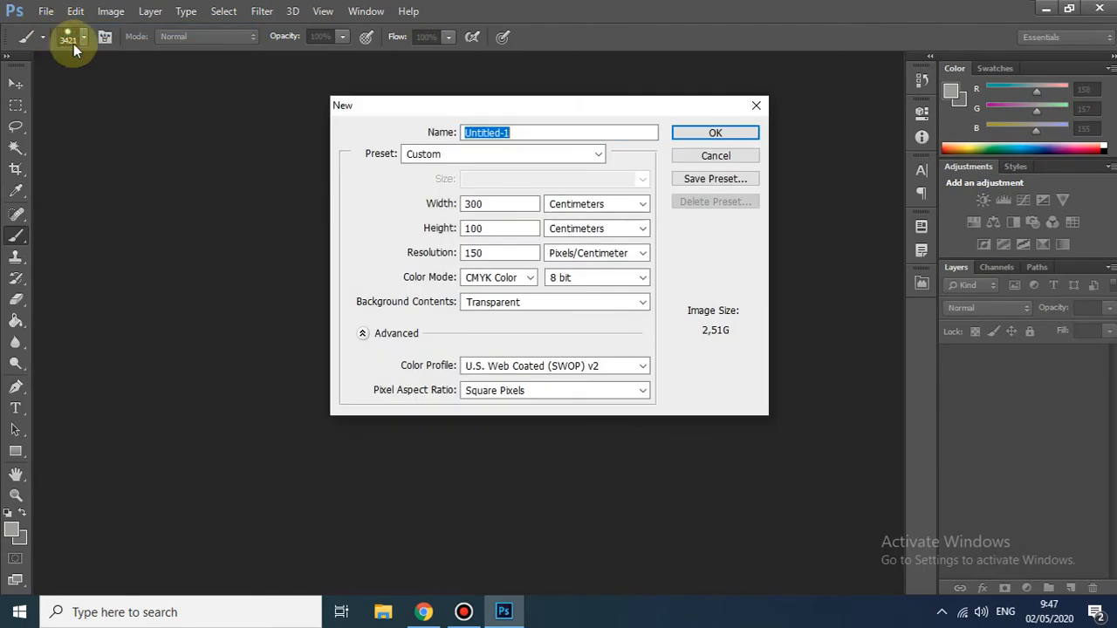
pyautogui.click(521, 209)
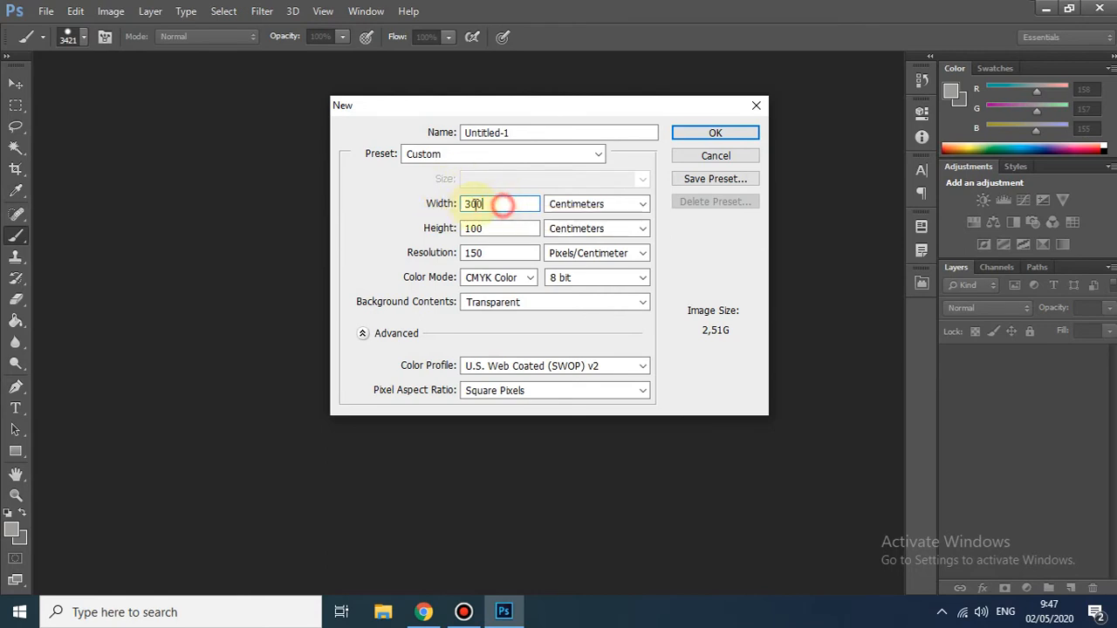
pyautogui.write('200')
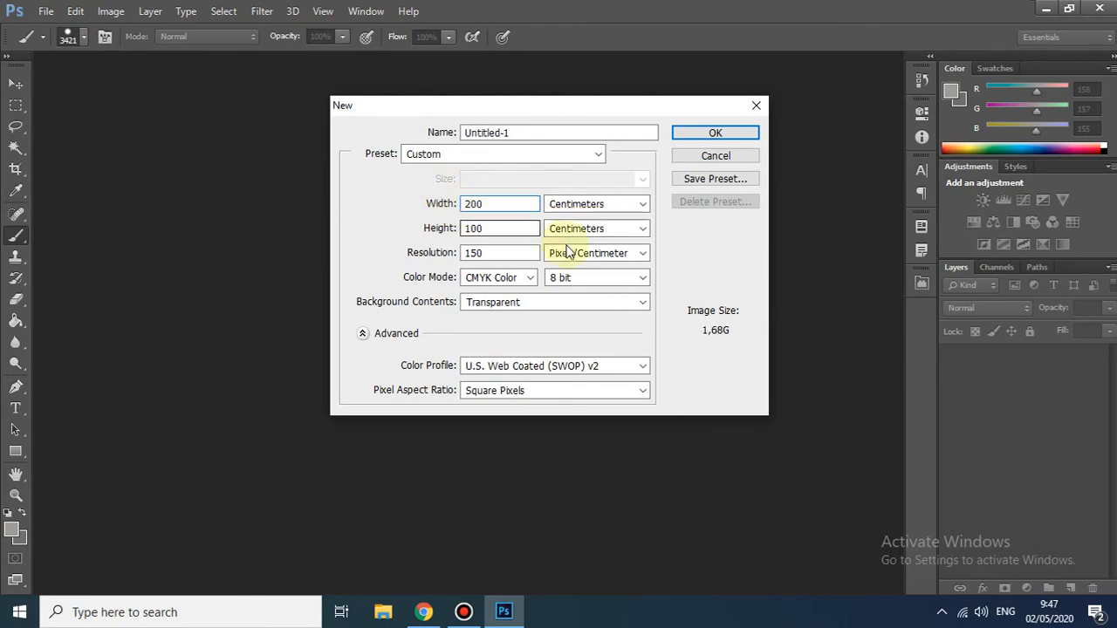
pyautogui.moveTo(517, 228); pyautogui.dragTo(405, 239)
pyautogui.write('200')
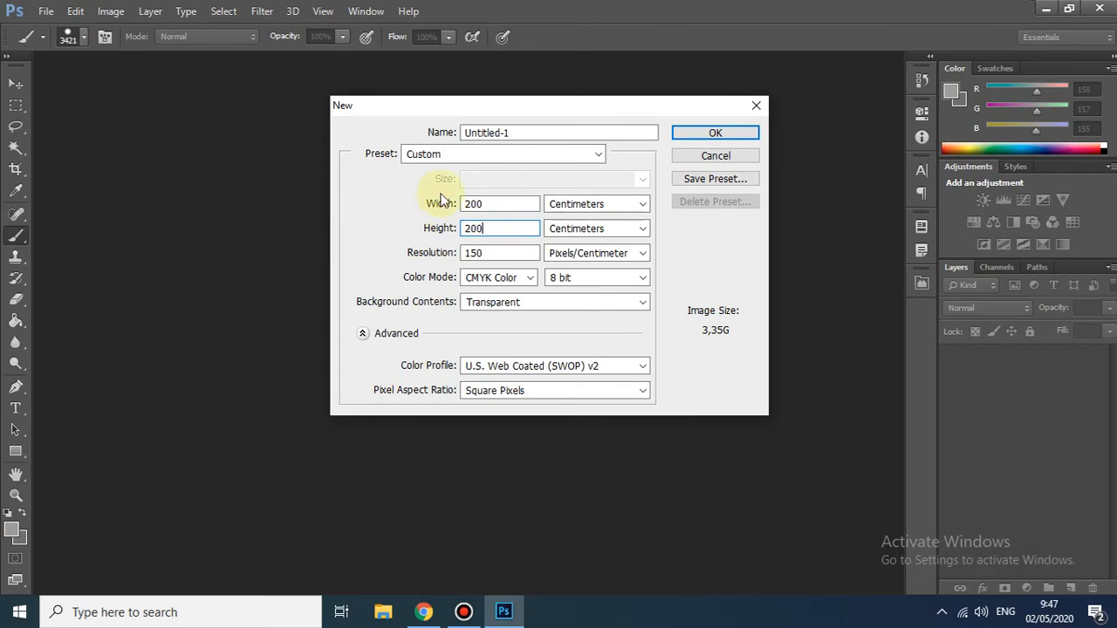
# Step: Try pixels as the unit for the new document's width, and switch the unit back to centimeters
pyautogui.click(608, 213)
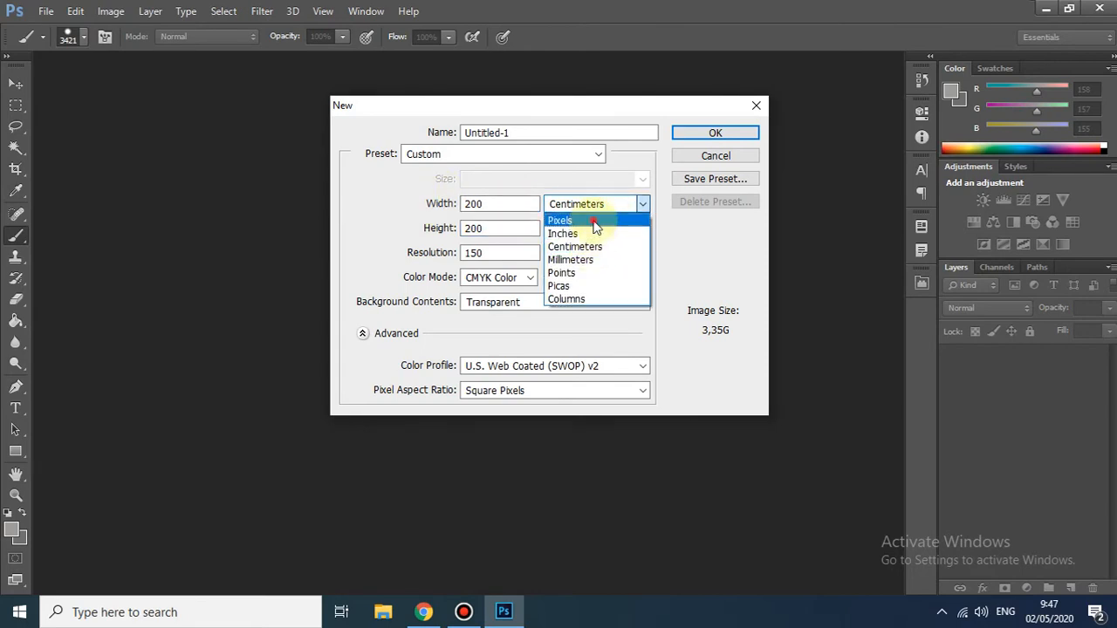
pyautogui.click(597, 220)
pyautogui.click(598, 206)
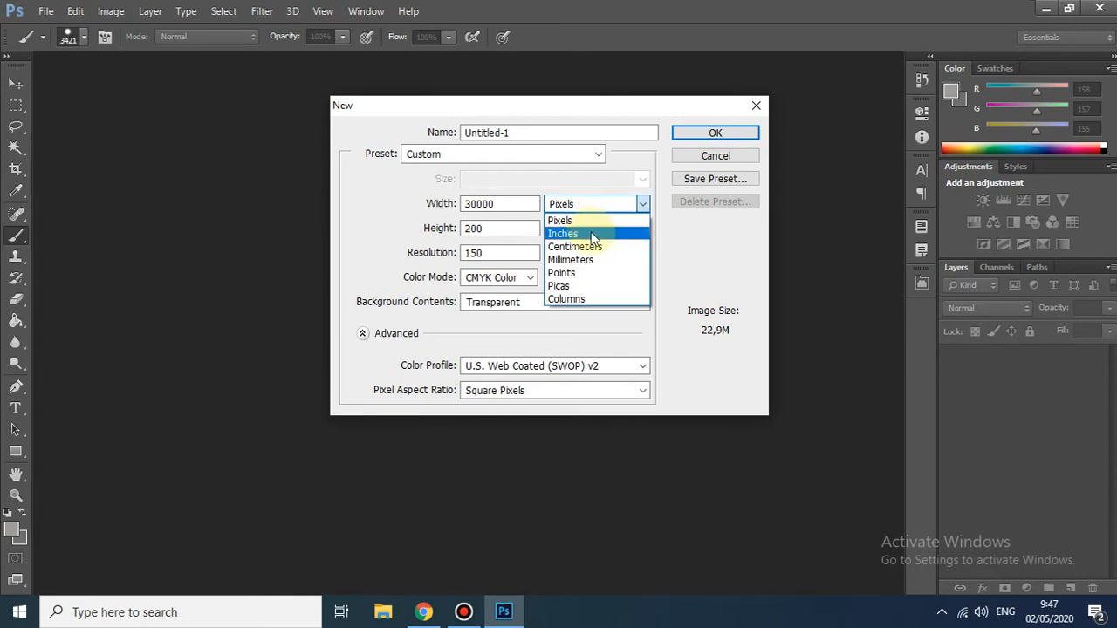
pyautogui.click(597, 219)
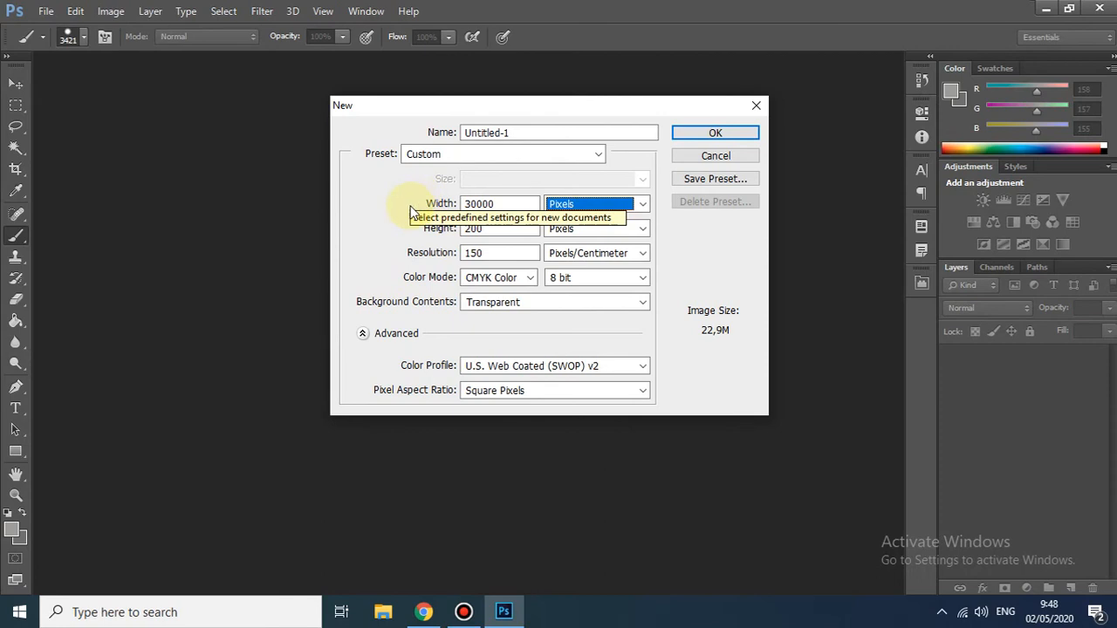
pyautogui.click(643, 204)
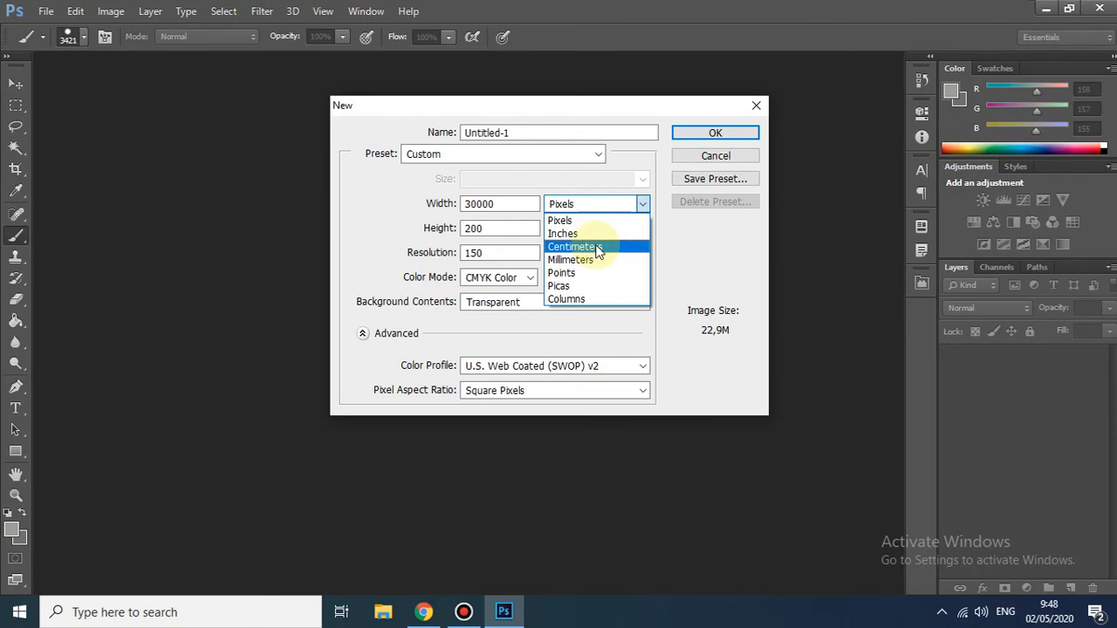
pyautogui.click(598, 249)
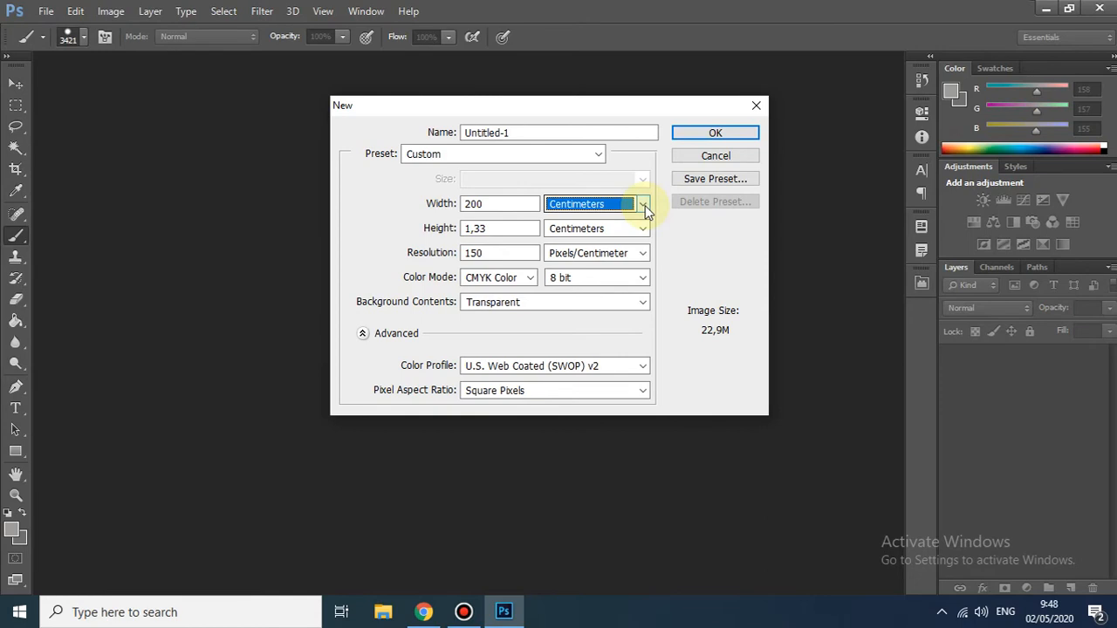
# Step: Set the new document's width to 300 centimeters and its height to 100 centimeters
pyautogui.doubleClick(508, 206)
pyautogui.write('300')
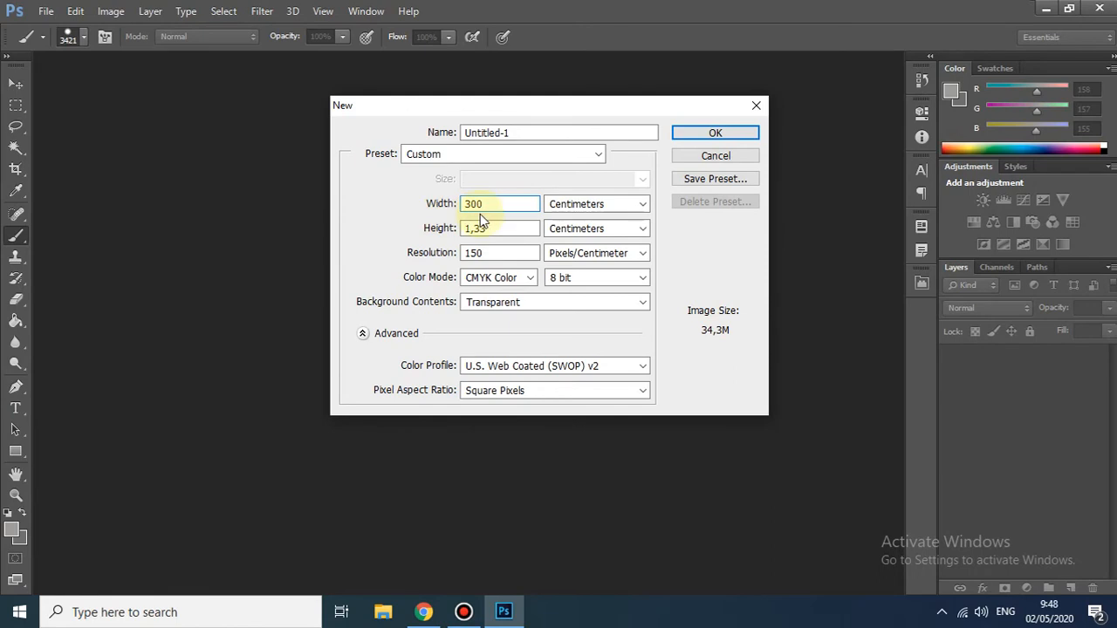
pyautogui.doubleClick(511, 228)
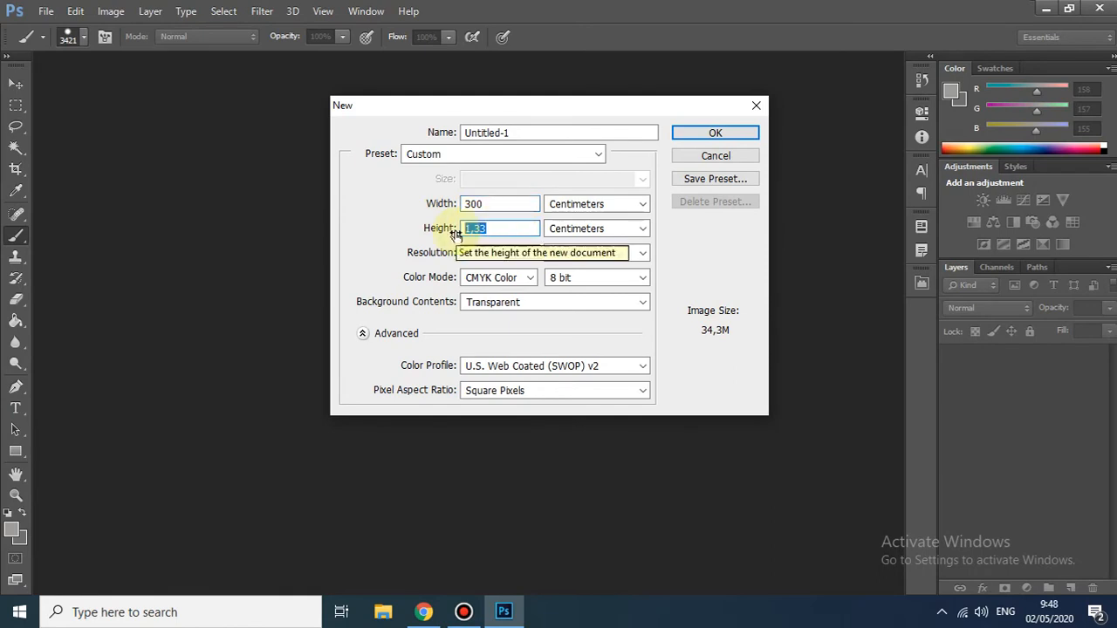
pyautogui.write('100')
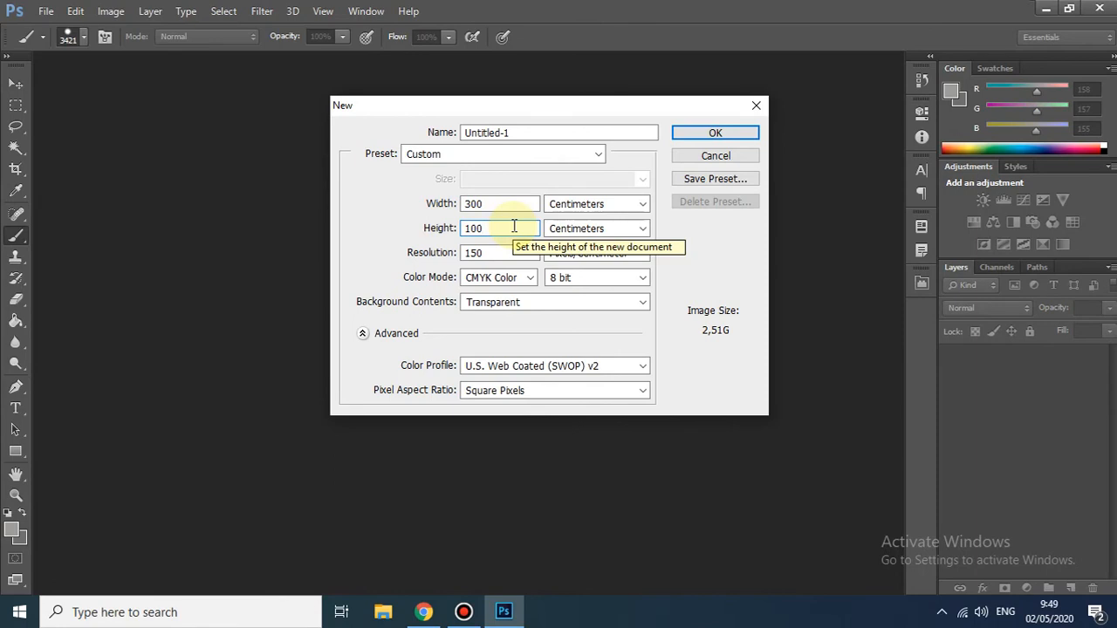
# Step: Try a resolution of 200 pixels/centimeter for the new document, and set it back to 150
pyautogui.click(493, 253)
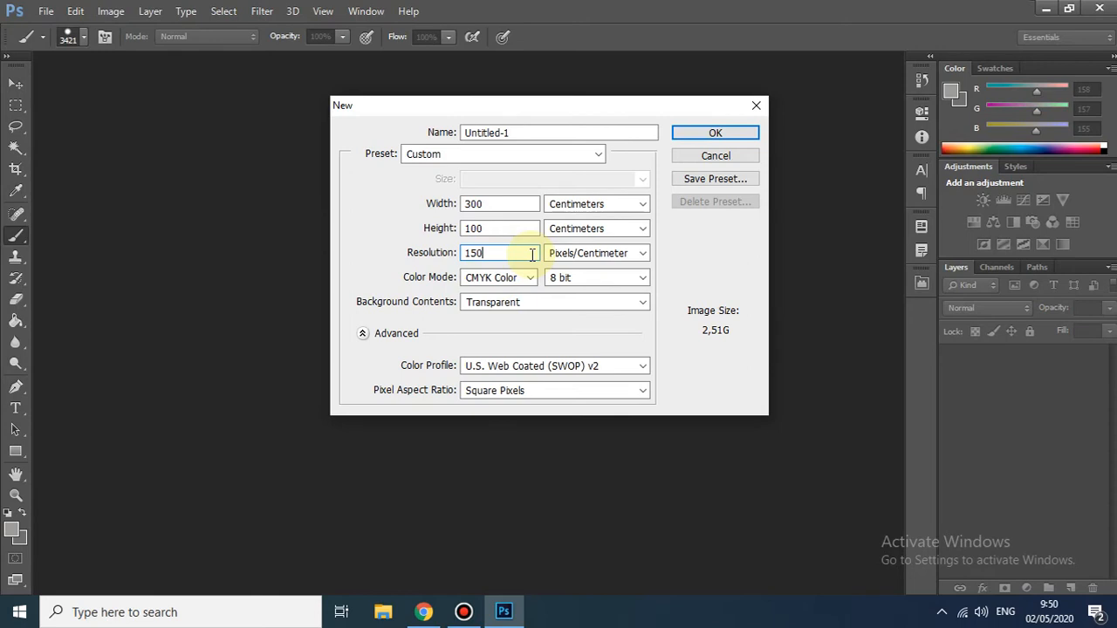
pyautogui.click(531, 254)
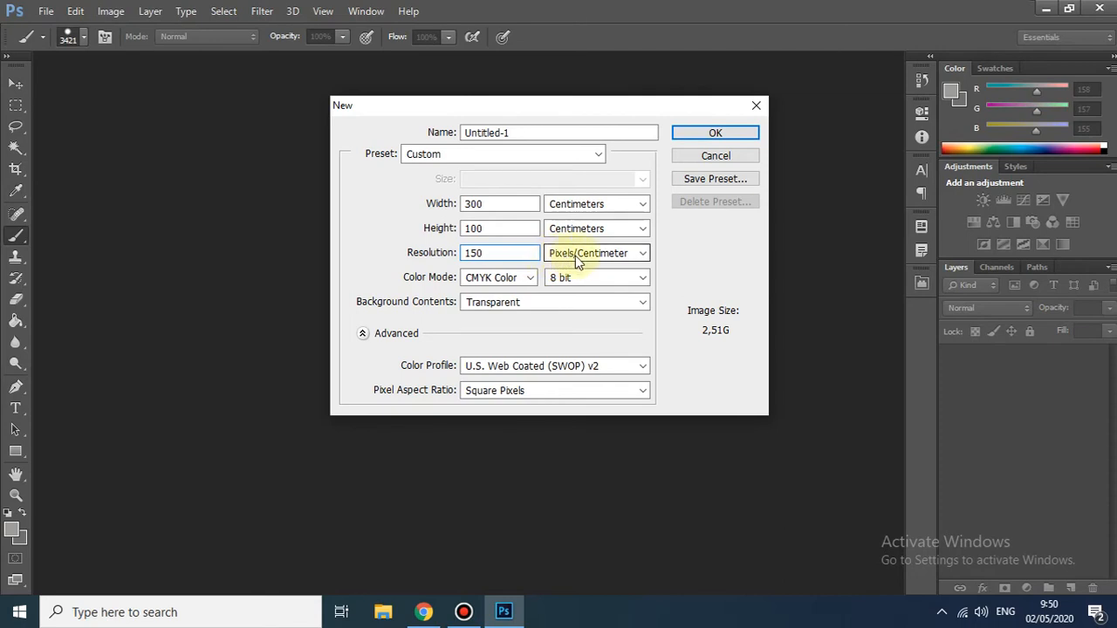
pyautogui.doubleClick(485, 252)
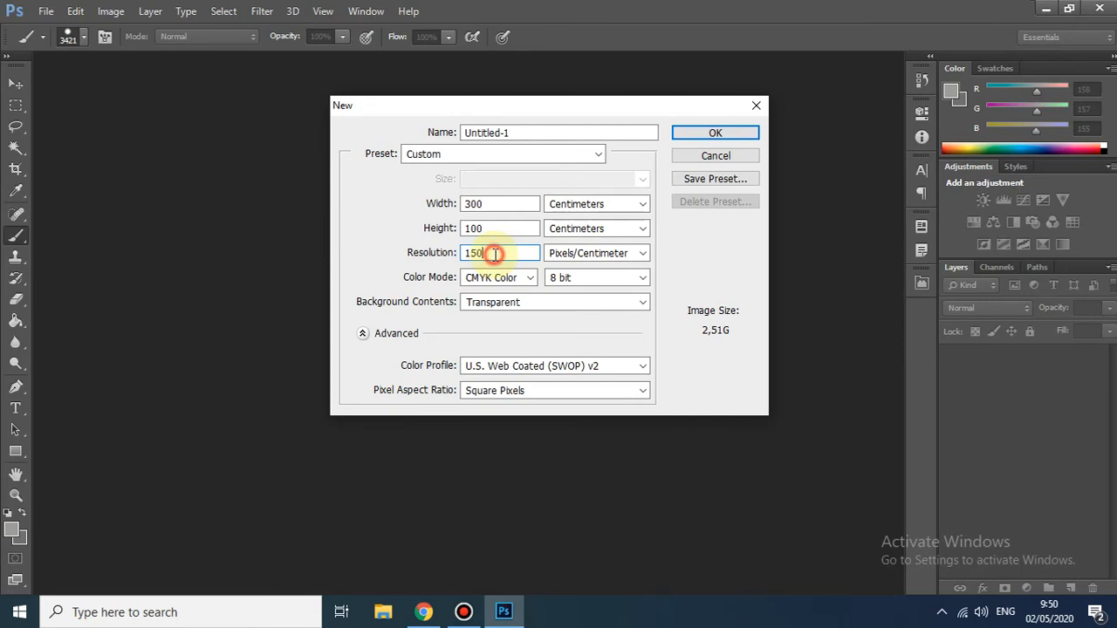
pyautogui.write('200')
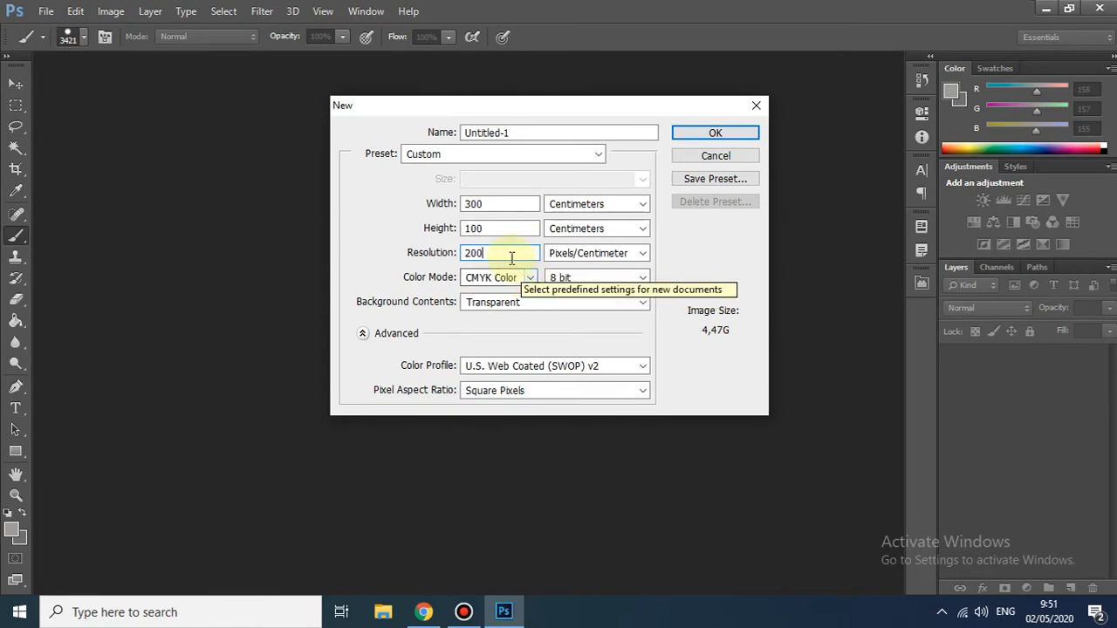
pyautogui.moveTo(511, 253); pyautogui.dragTo(459, 254)
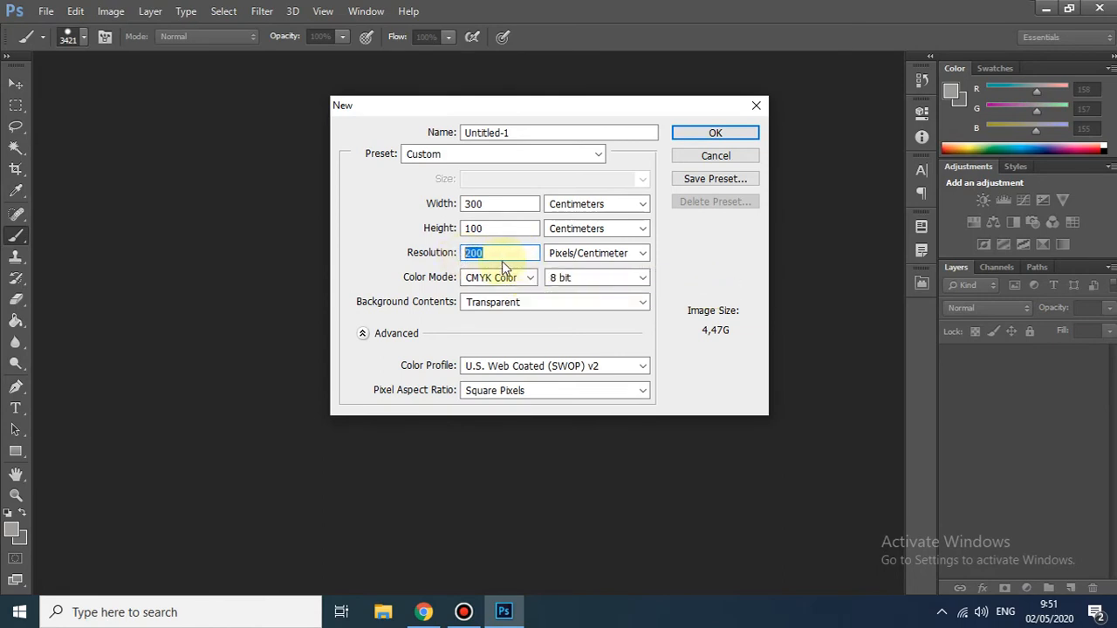
pyautogui.write('150')
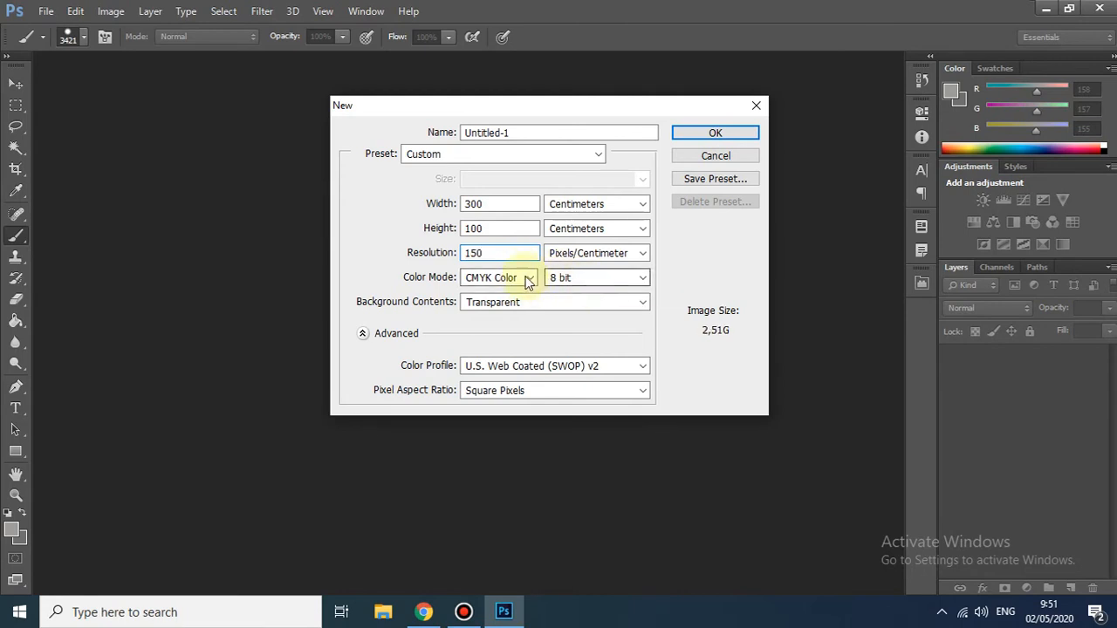
pyautogui.moveTo(514, 253); pyautogui.dragTo(455, 255)
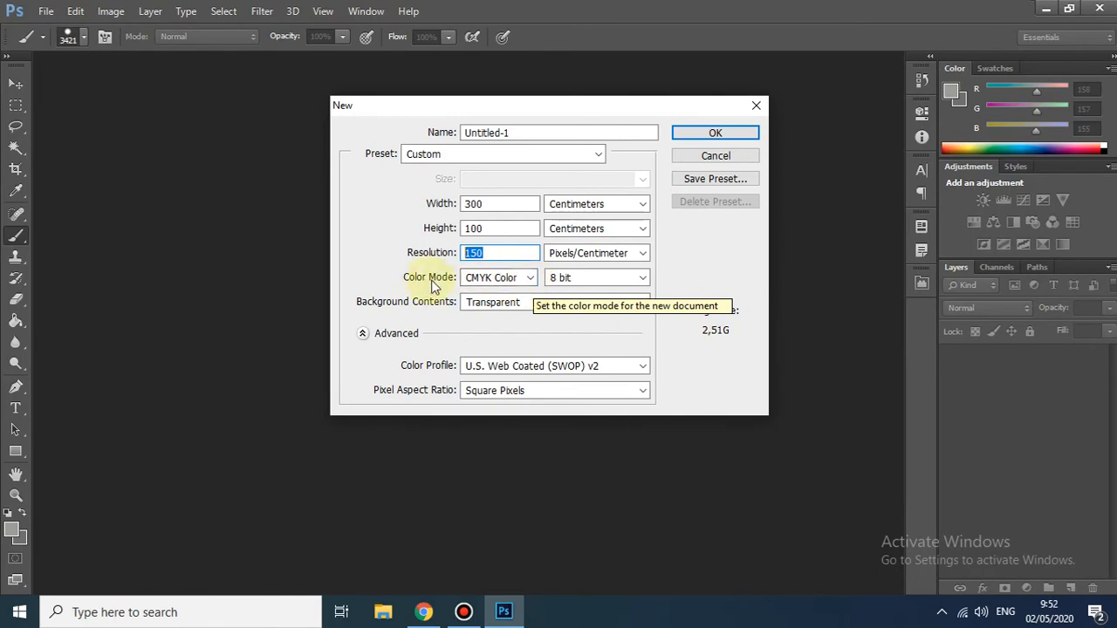
# Step: Look through the color modes for the new document and choose CMYK Color
pyautogui.click(529, 278)
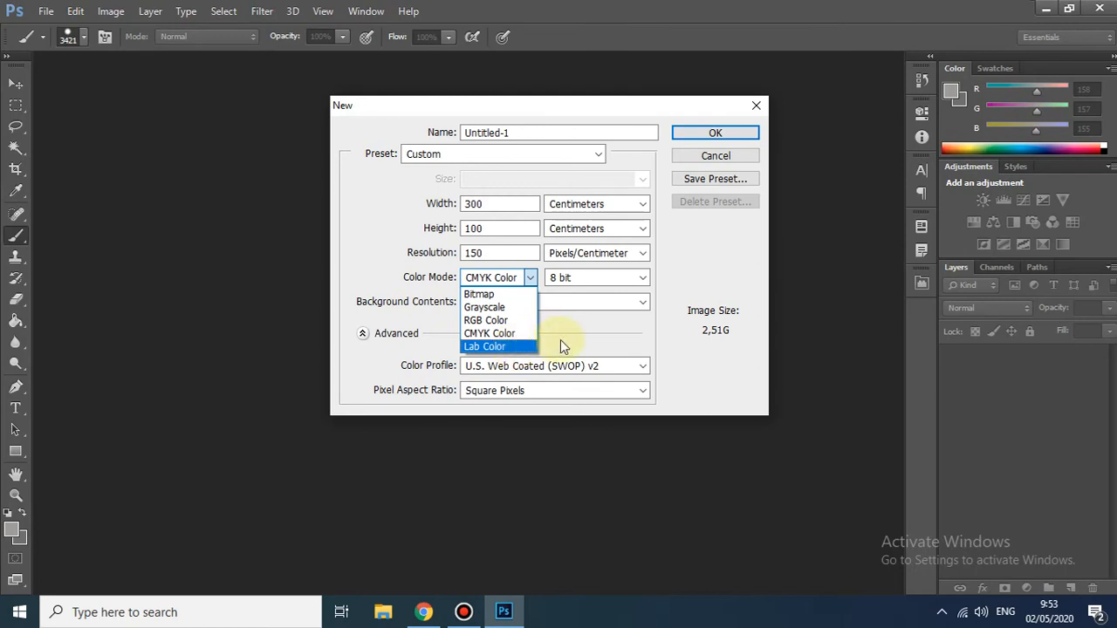
pyautogui.click(491, 333)
pyautogui.click(530, 277)
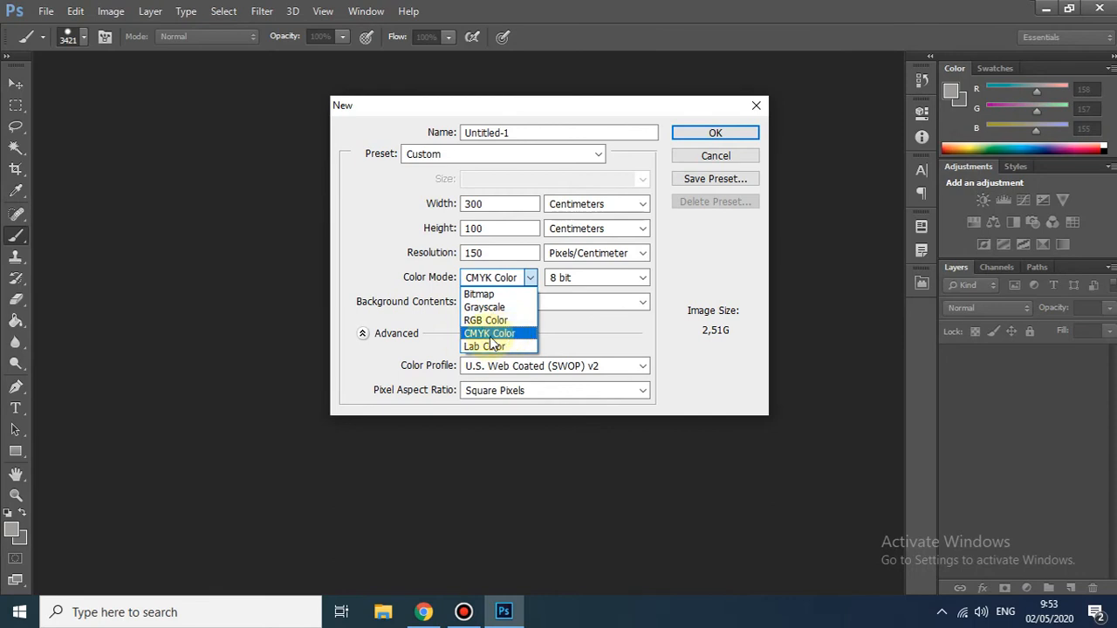
pyautogui.click(496, 335)
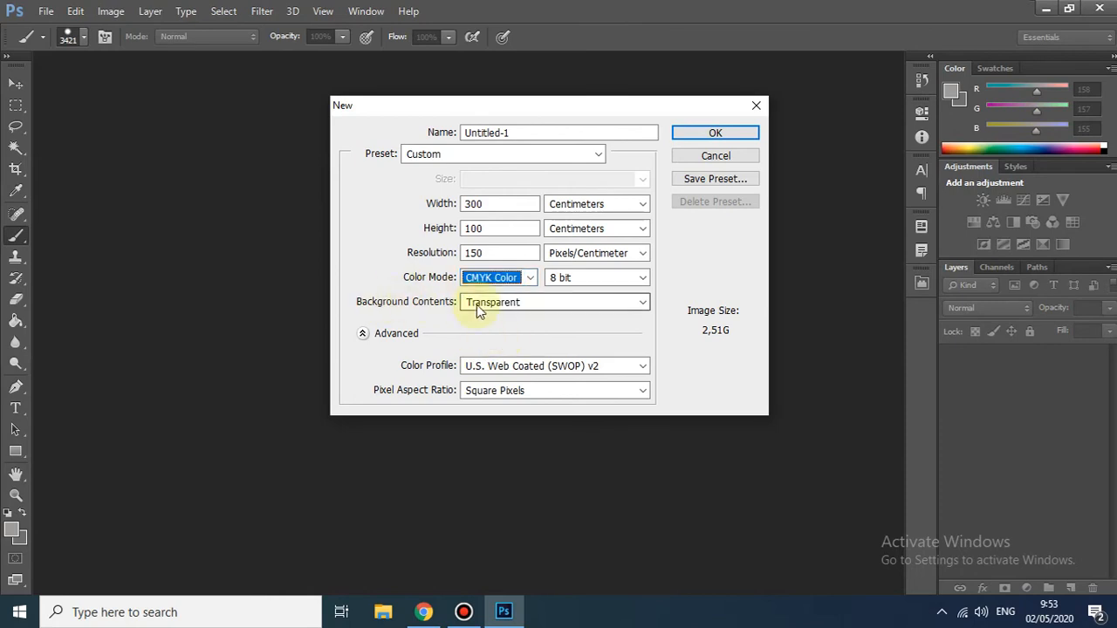
# Step: Set the new document's background contents to White and create the document
pyautogui.click(510, 305)
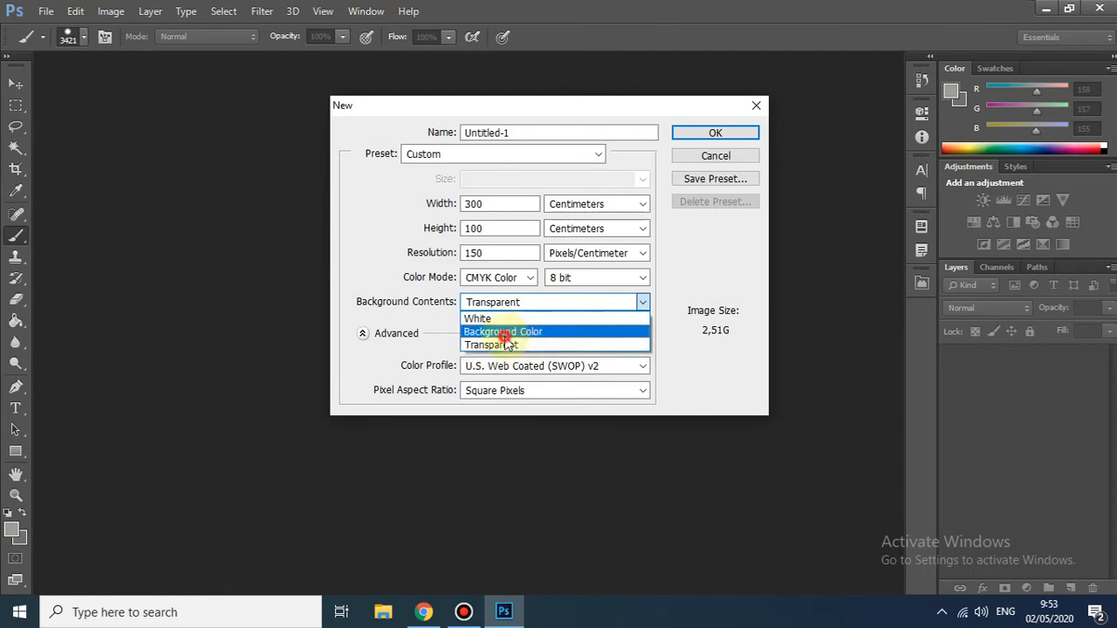
pyautogui.click(506, 333)
pyautogui.click(519, 303)
pyautogui.click(501, 318)
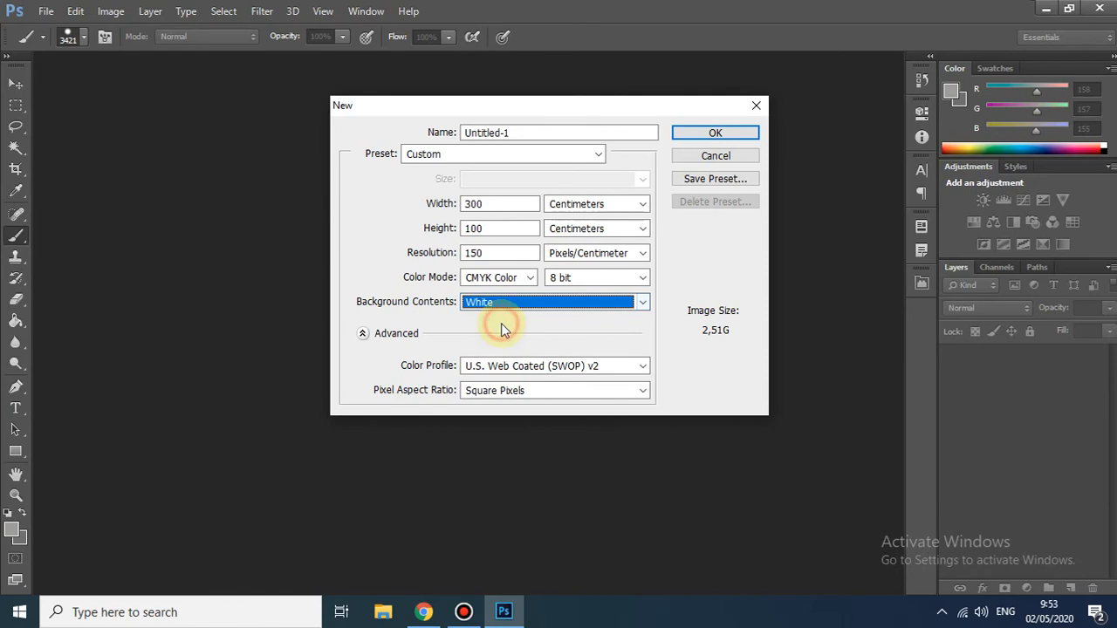
pyautogui.click(698, 136)
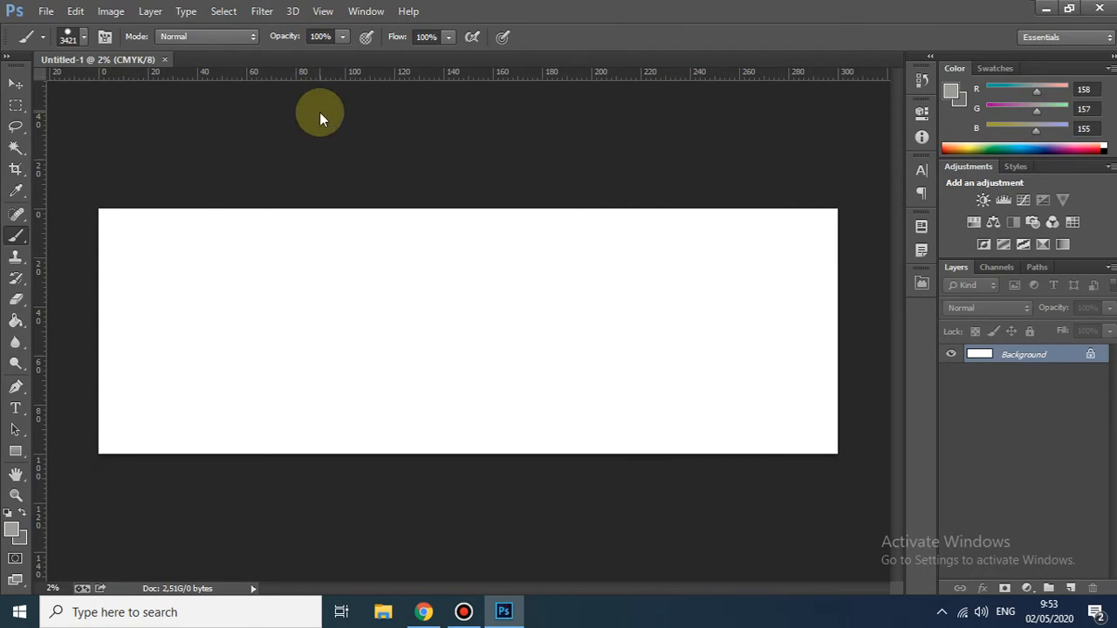
# Step: Create a second 300 × 100 cm CMYK document with Transparent background contents
pyautogui.hotkey('ctrl', 'n')
pyautogui.click(518, 303)
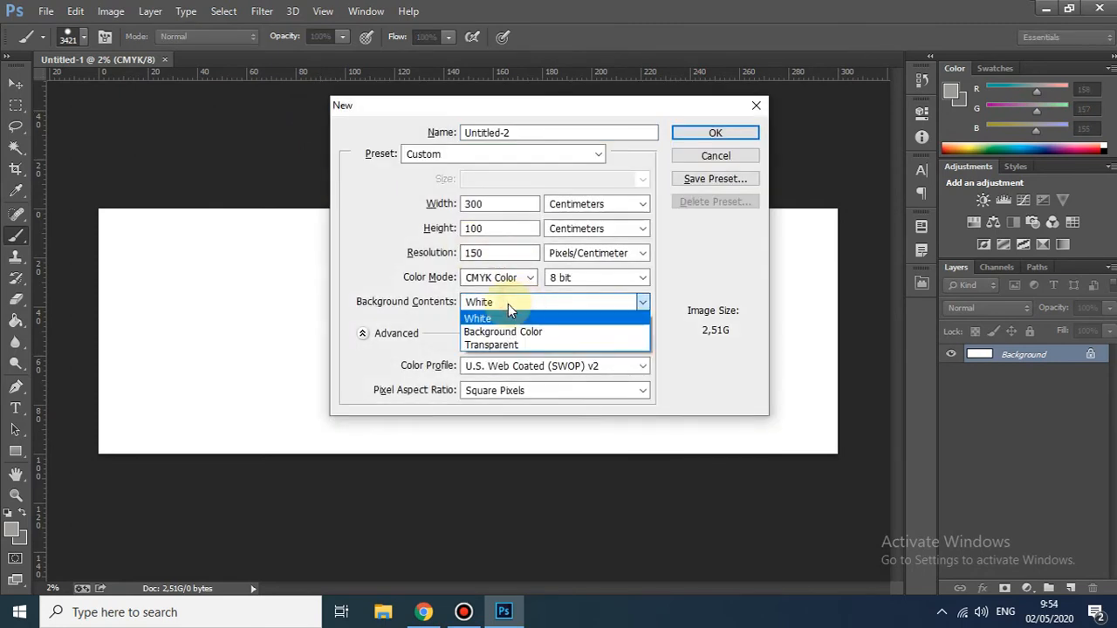
pyautogui.click(511, 345)
pyautogui.click(689, 135)
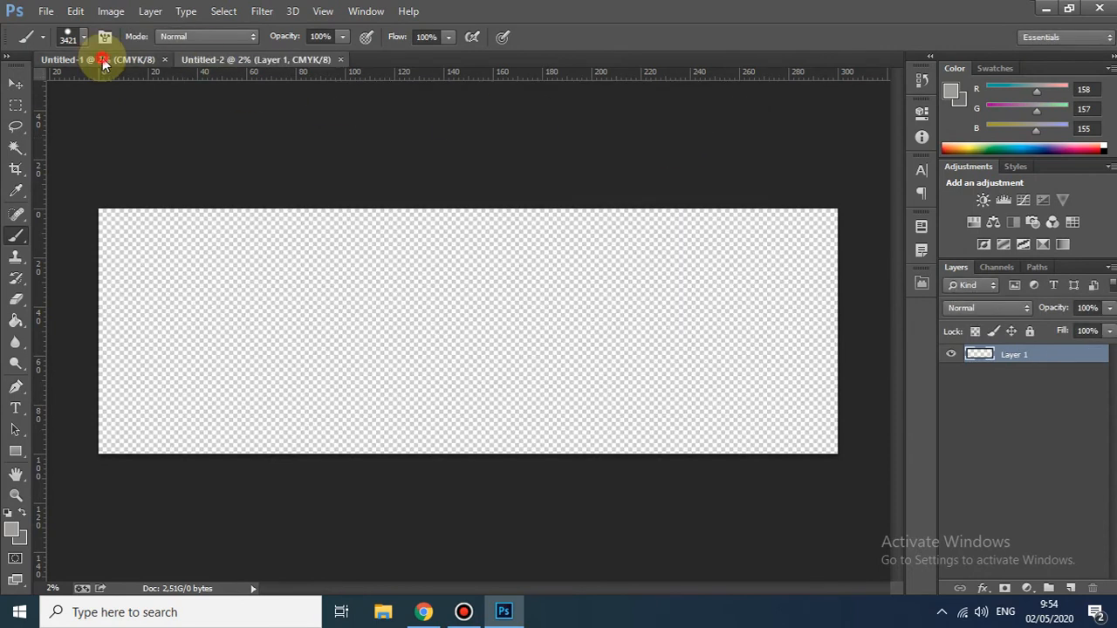
# Step: Compare the white canvas of Untitled-1 with the transparent canvas of Untitled-2, and close Untitled-2
pyautogui.click(103, 61)
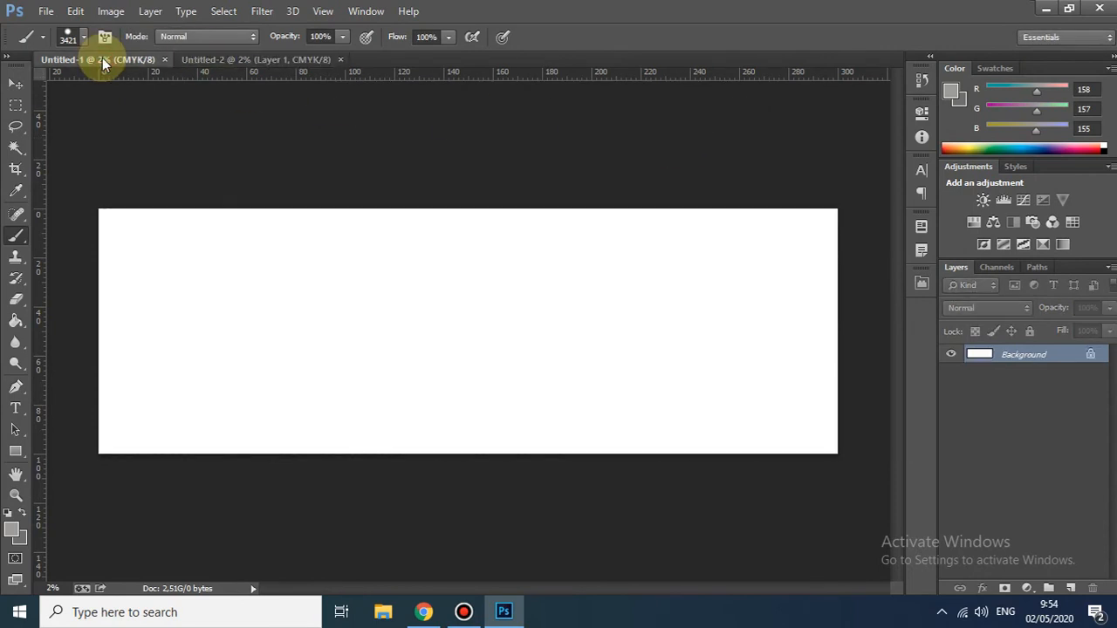
pyautogui.click(288, 59)
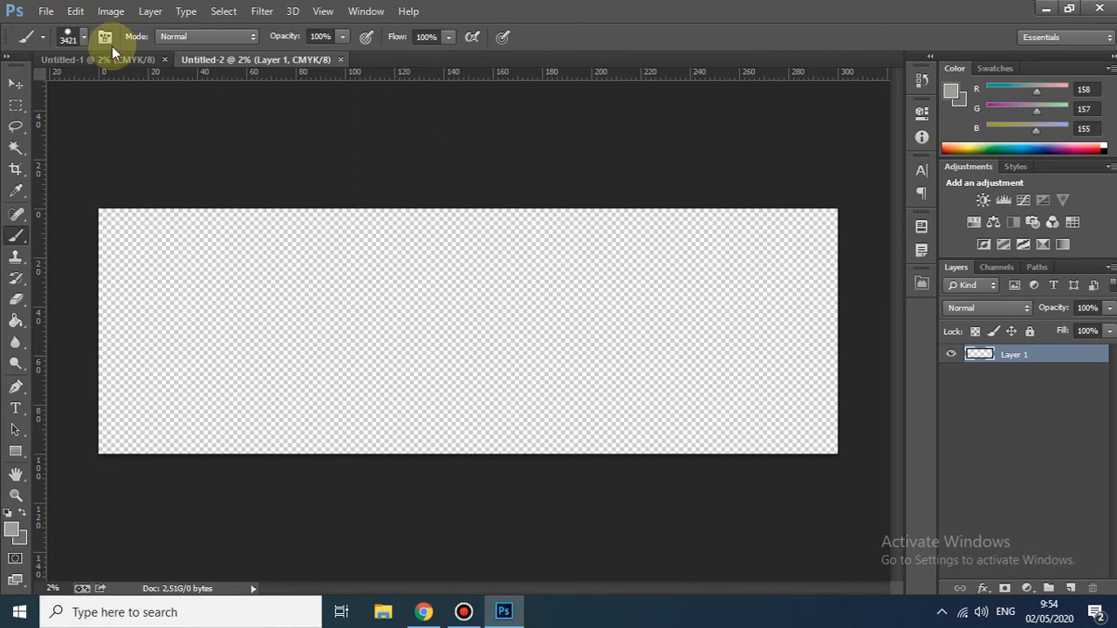
pyautogui.click(118, 65)
pyautogui.click(267, 59)
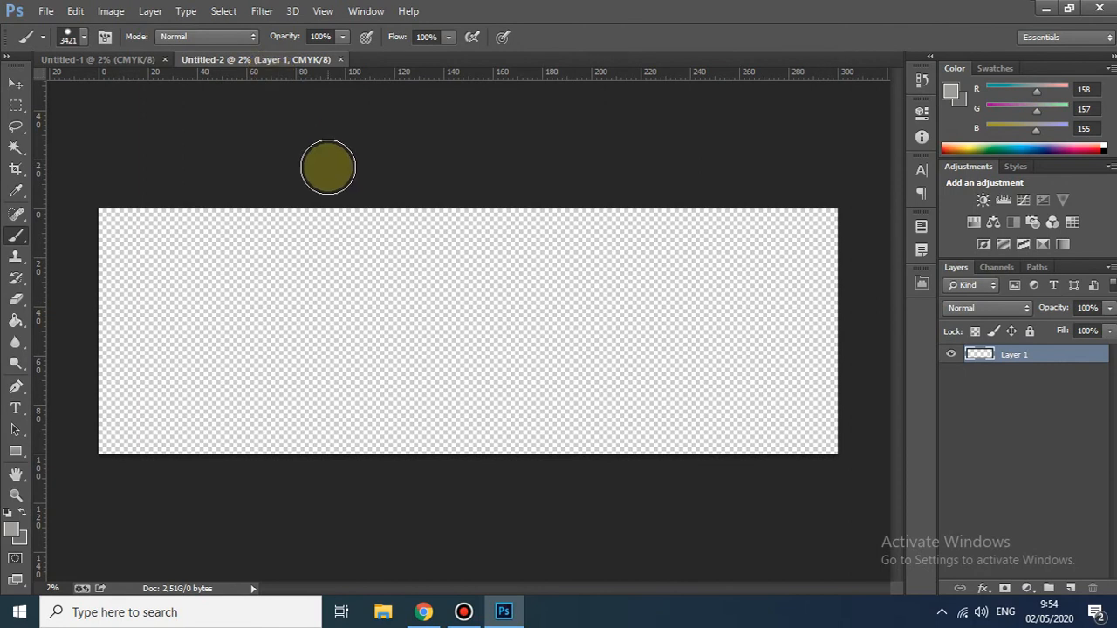
pyautogui.click(92, 59)
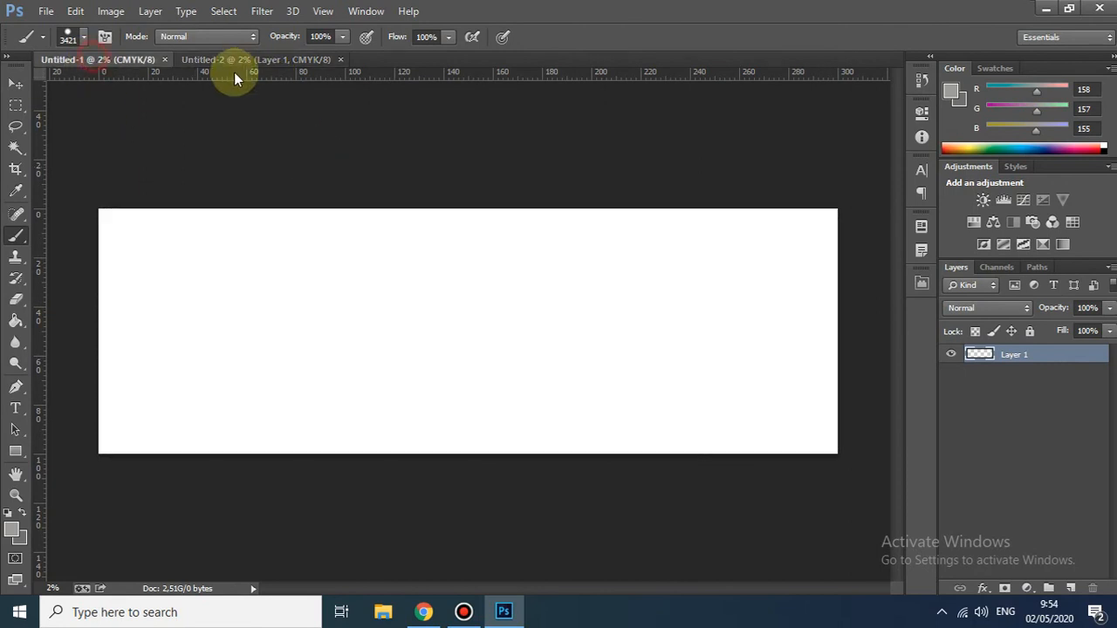
pyautogui.click(248, 56)
pyautogui.click(94, 56)
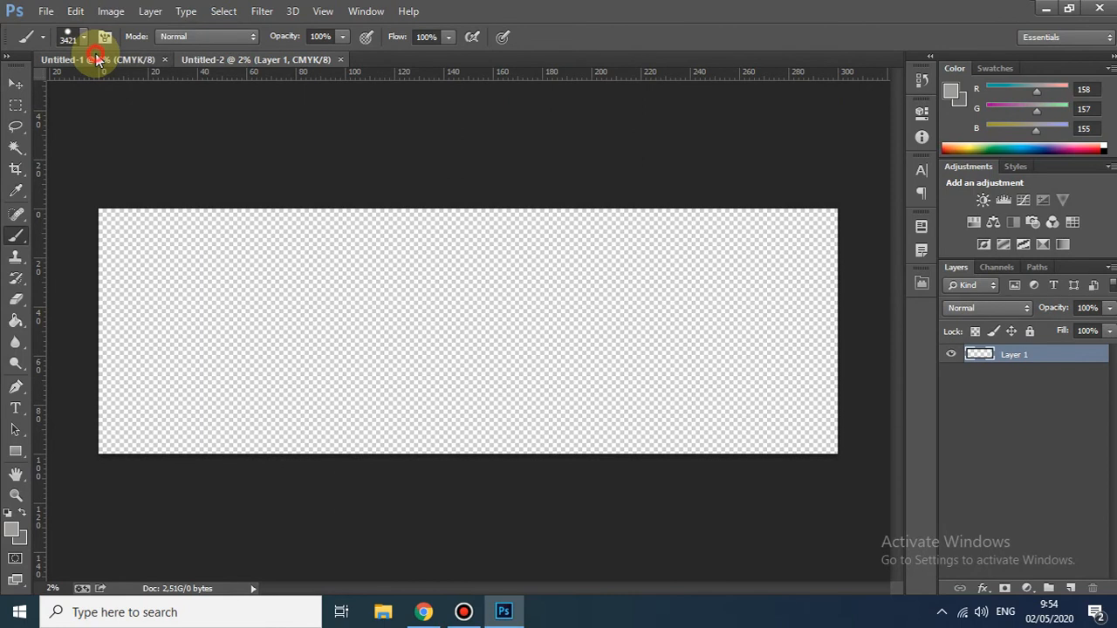
pyautogui.click(232, 57)
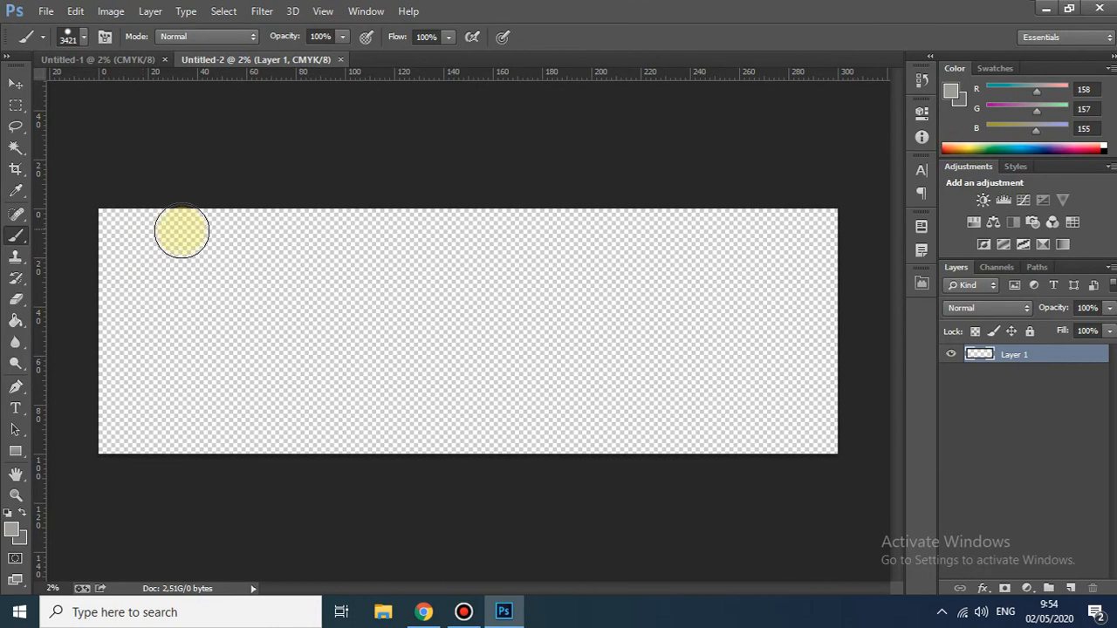
pyautogui.hotkey('ctrl', '+')
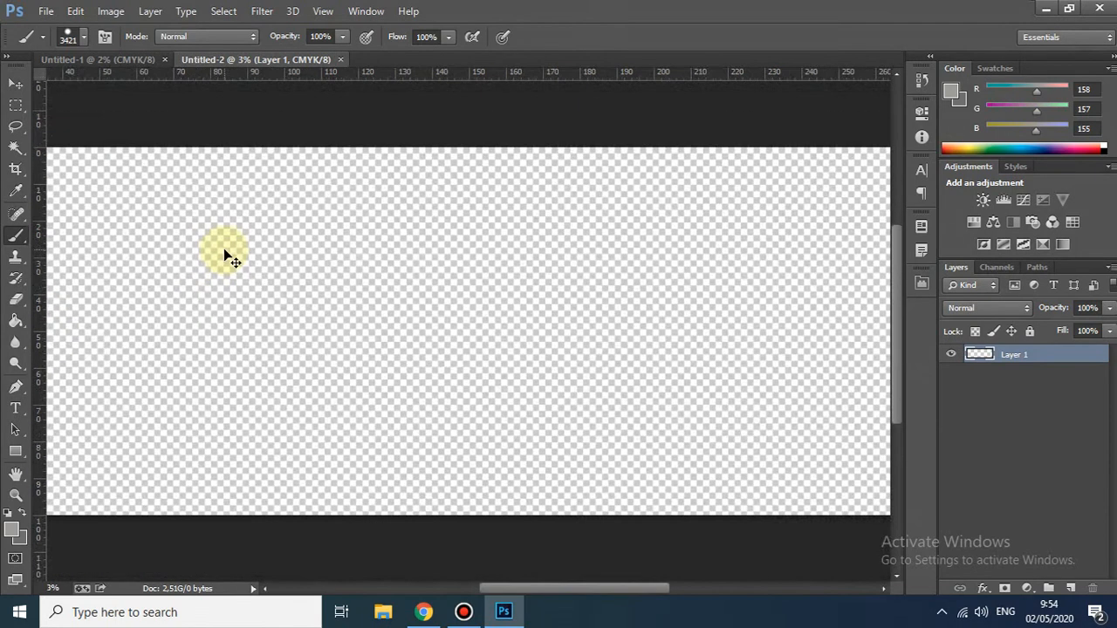
pyautogui.hotkey('ctrl', '-')
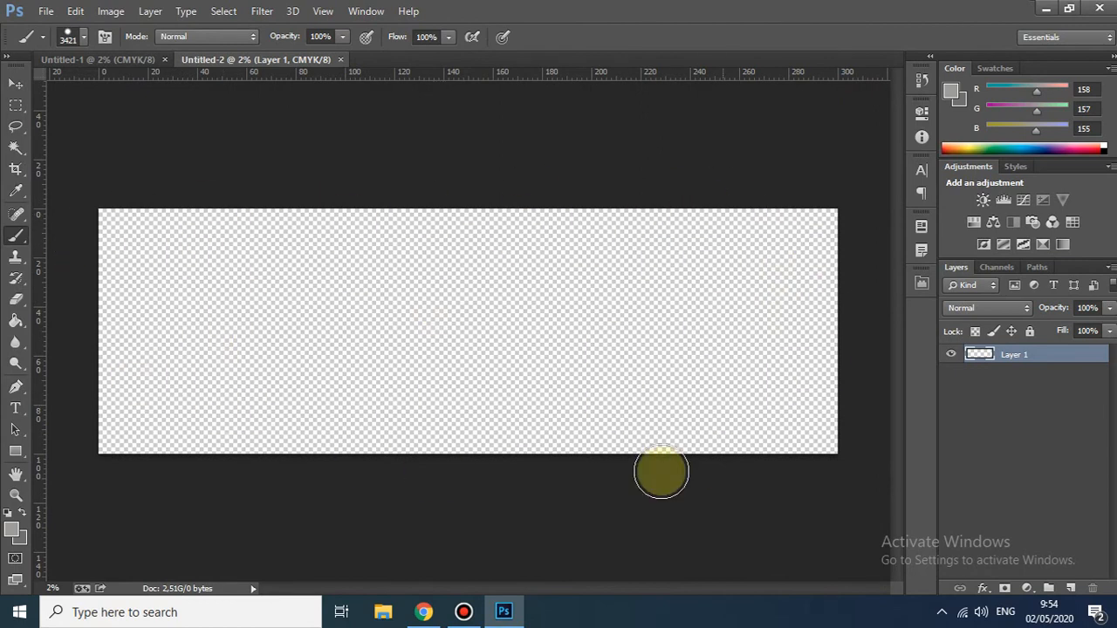
pyautogui.click(340, 59)
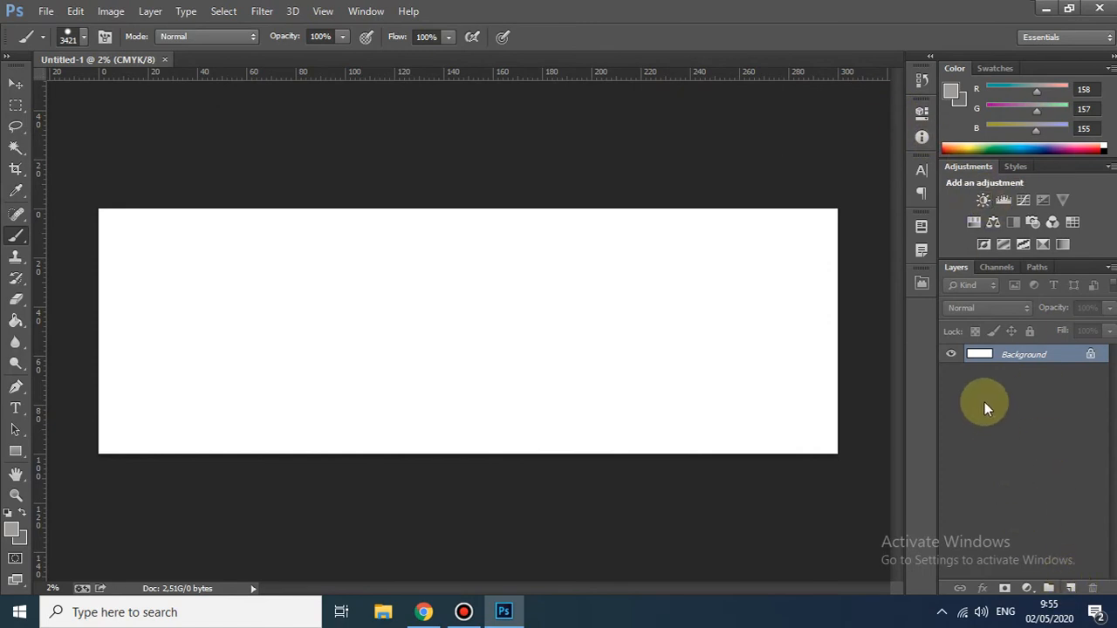
# Step: Add three new empty layers above the Background layer
pyautogui.click(1069, 589)
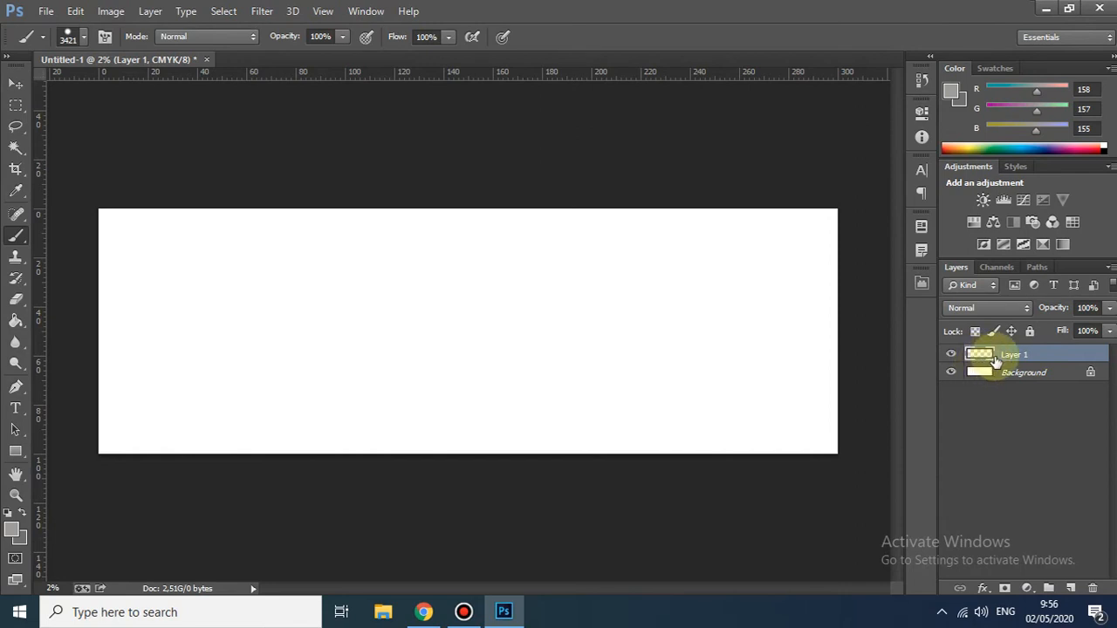
pyautogui.click(1070, 588)
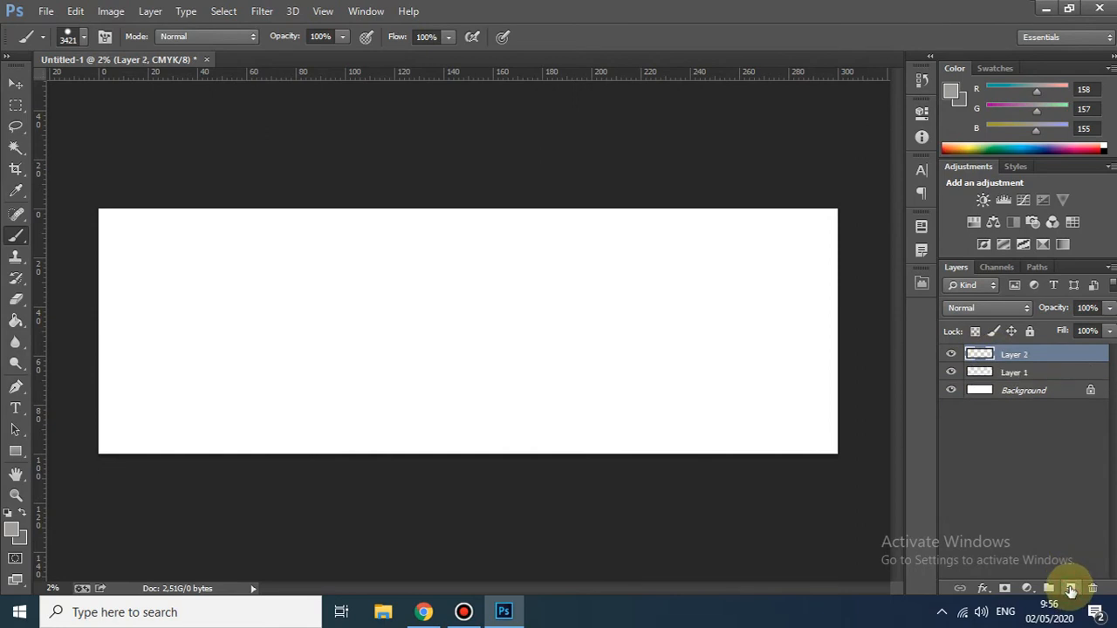
pyautogui.click(1070, 588)
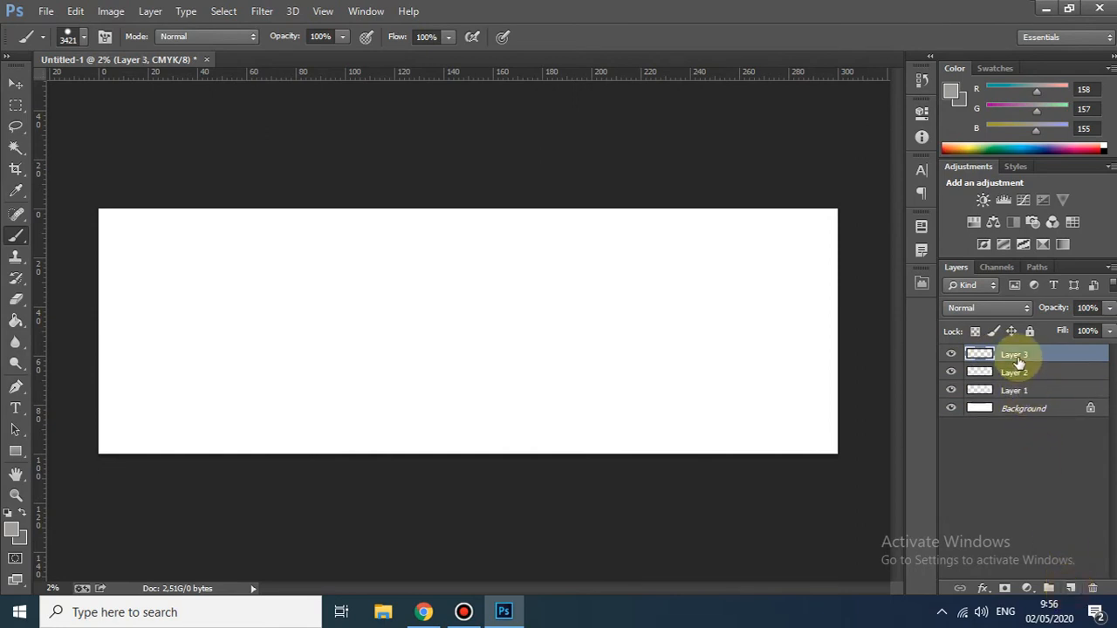
# Step: Make Layer 1, Layer 2 and Layer 3 active in turn, and deselect all layers
pyautogui.click(1029, 391)
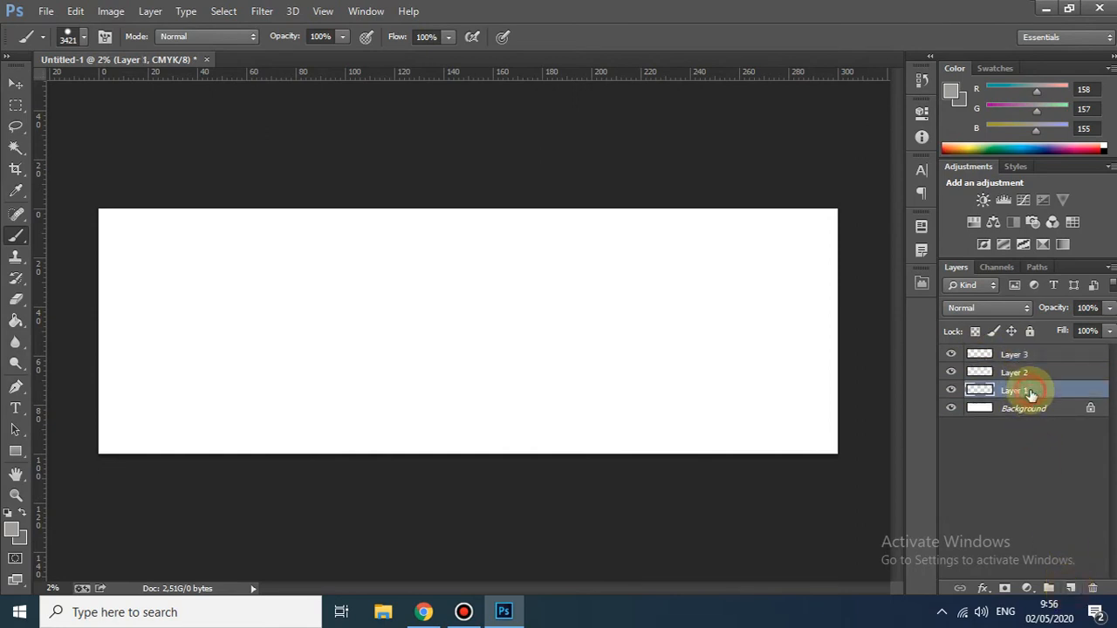
pyautogui.click(1022, 373)
pyautogui.click(1020, 356)
pyautogui.click(1034, 392)
pyautogui.click(1024, 373)
pyautogui.click(1017, 356)
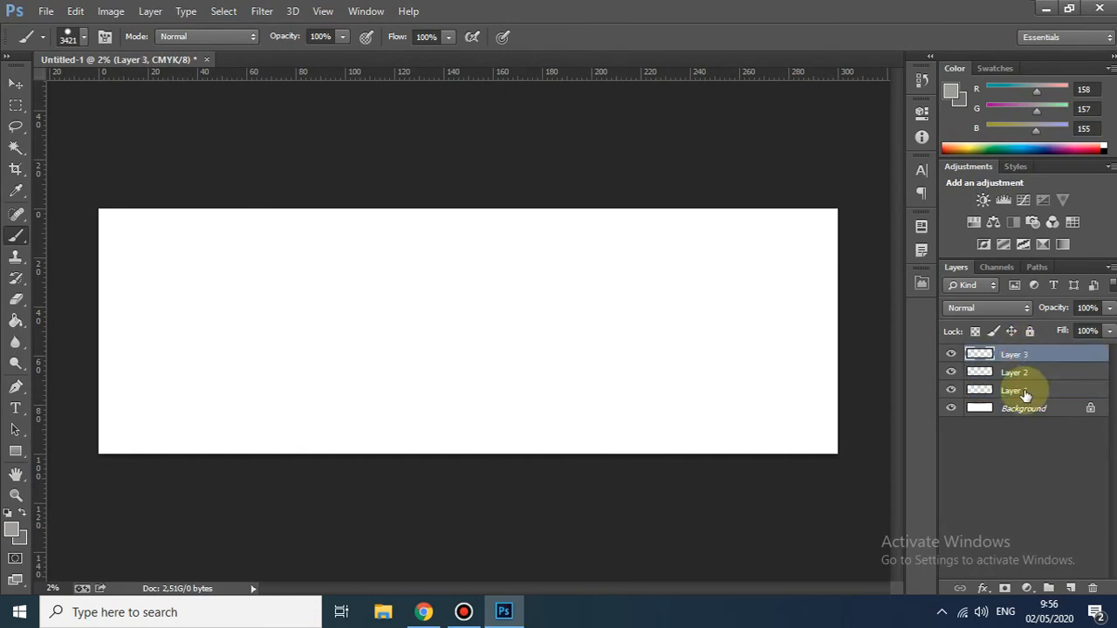
pyautogui.click(1024, 392)
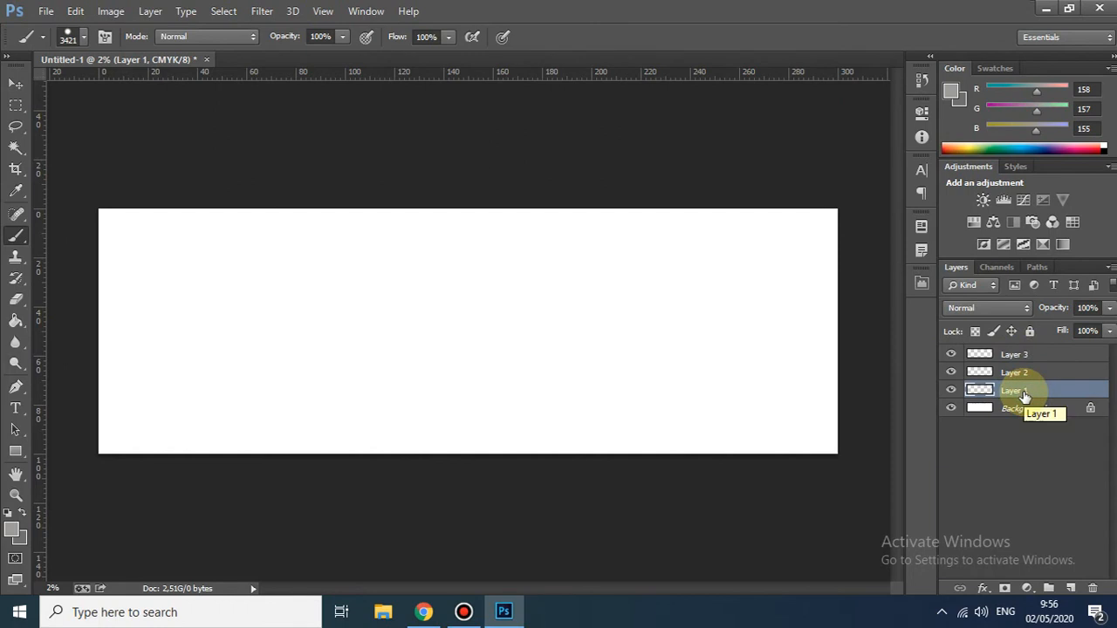
pyautogui.click(1022, 375)
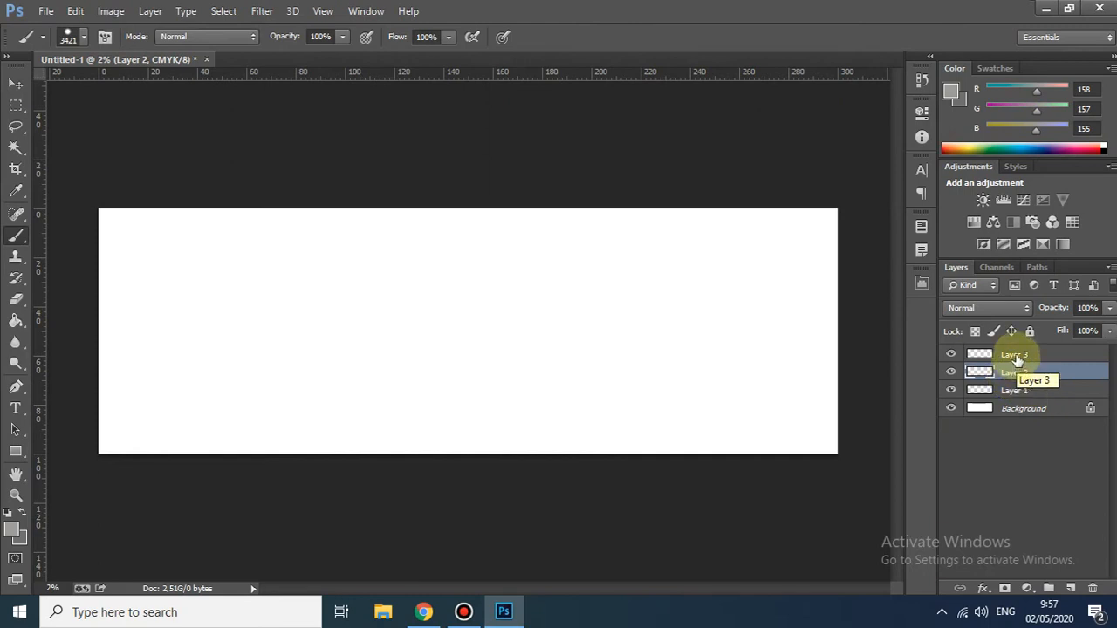
pyautogui.click(1016, 360)
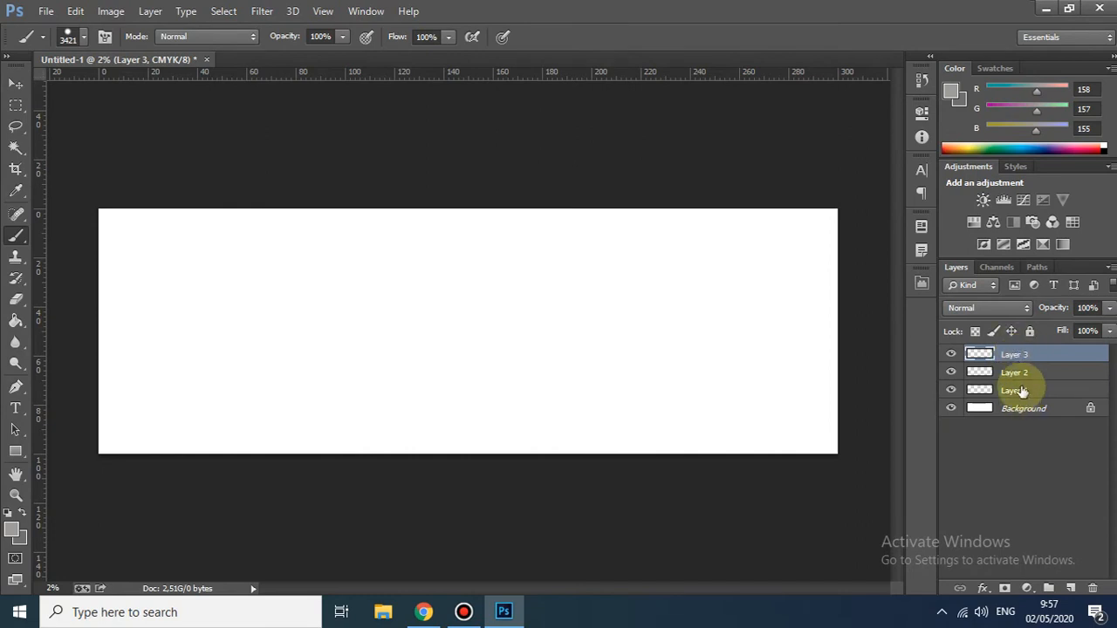
pyautogui.click(1046, 452)
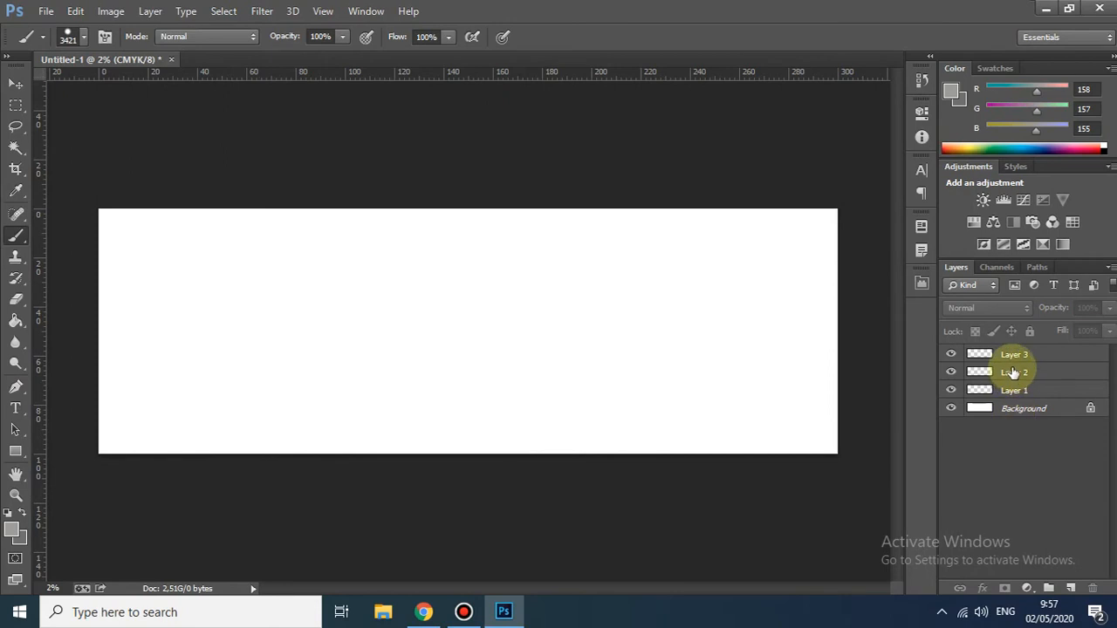
pyautogui.click(1018, 439)
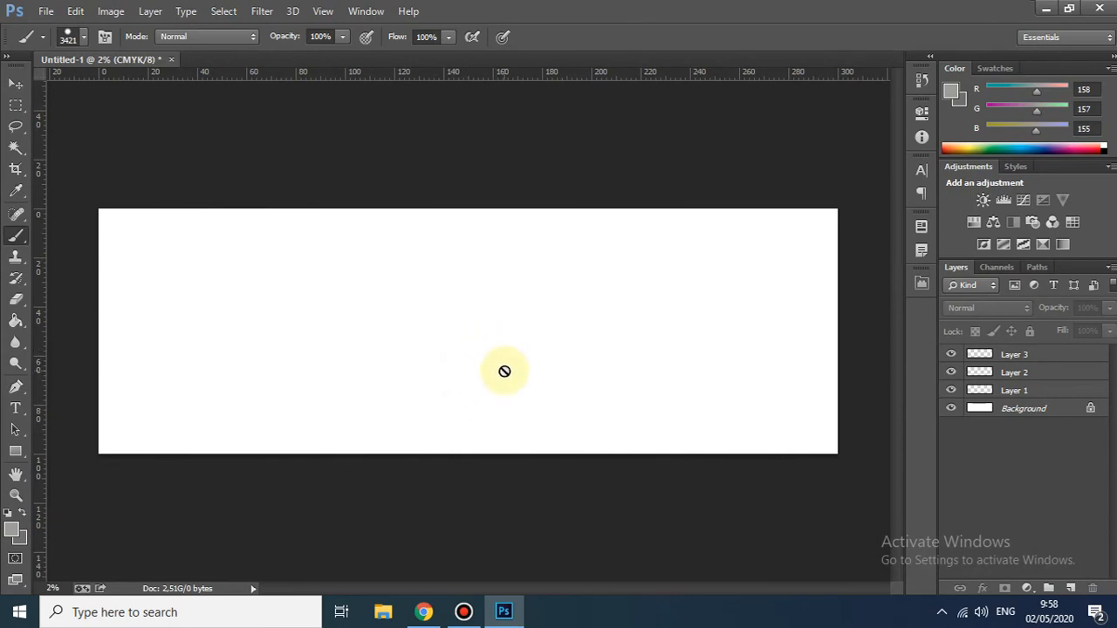
# Step: Switch among the three new layers again and leave Layer 1 as the active layer
pyautogui.click(999, 393)
pyautogui.click(1010, 356)
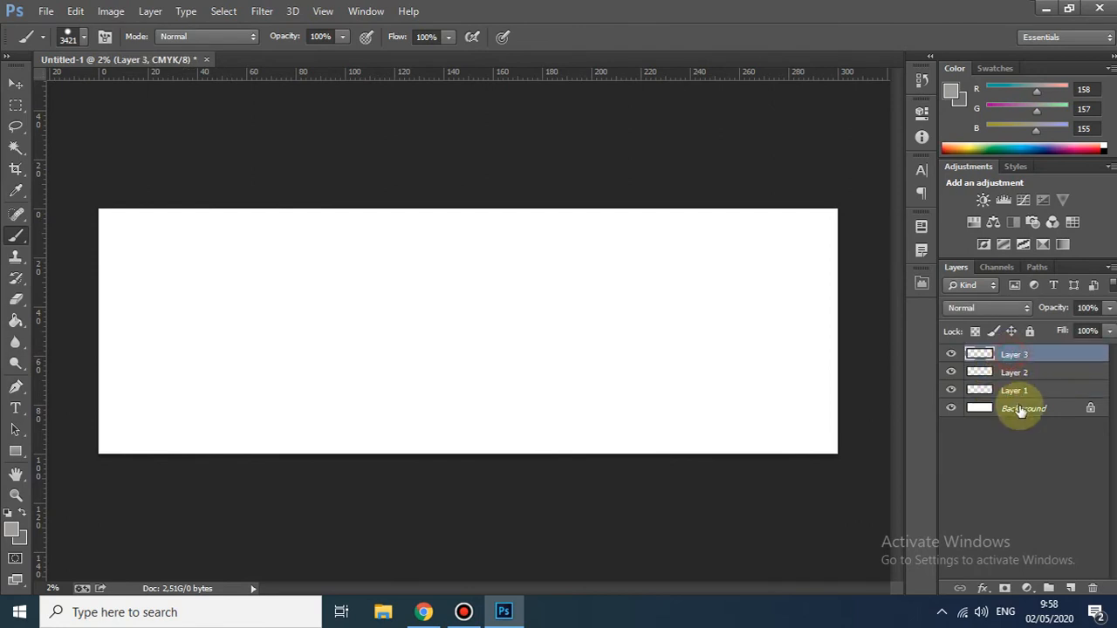
pyautogui.click(1023, 394)
pyautogui.click(1021, 356)
pyautogui.click(1020, 390)
pyautogui.click(1023, 373)
pyautogui.click(1024, 390)
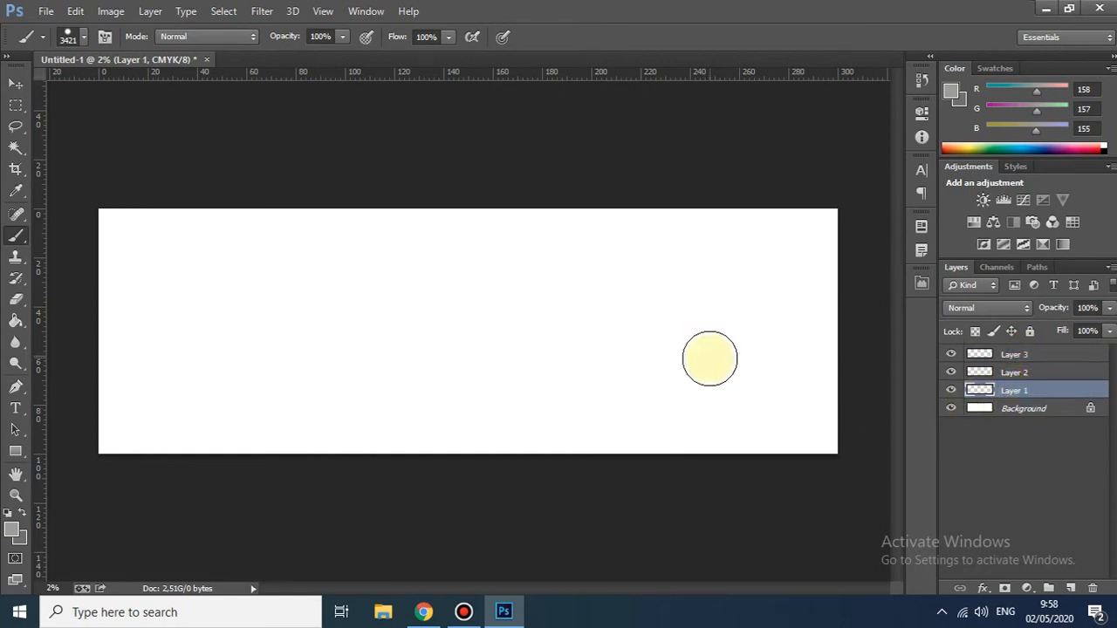
# Step: View the foreground color picker from both foreground swatches, leaving the color as it is
pyautogui.click(15, 214)
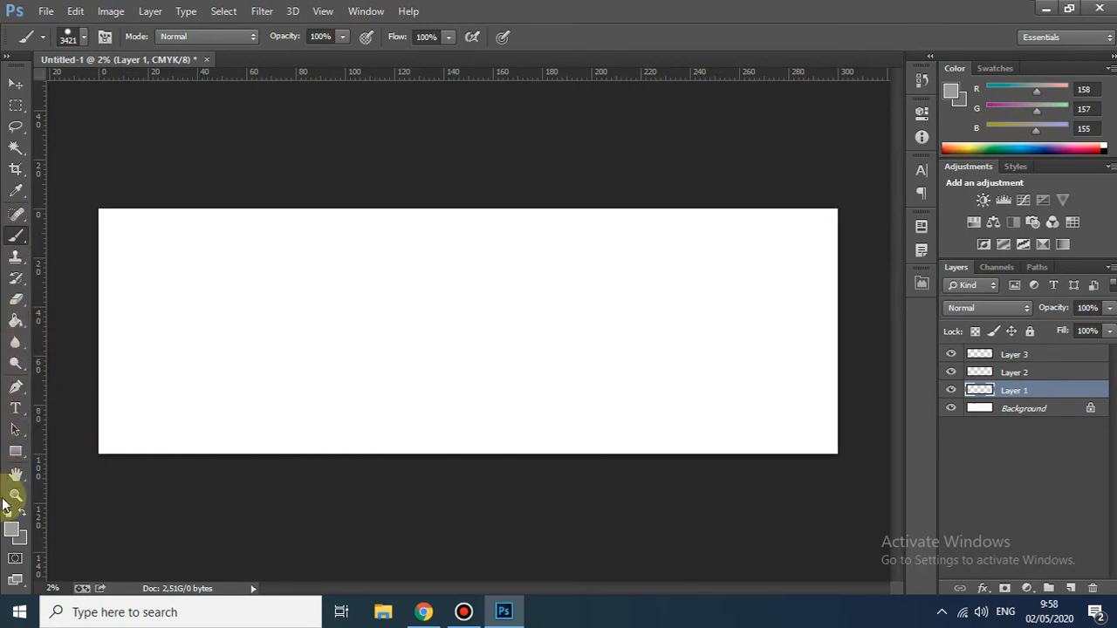
pyautogui.click(13, 530)
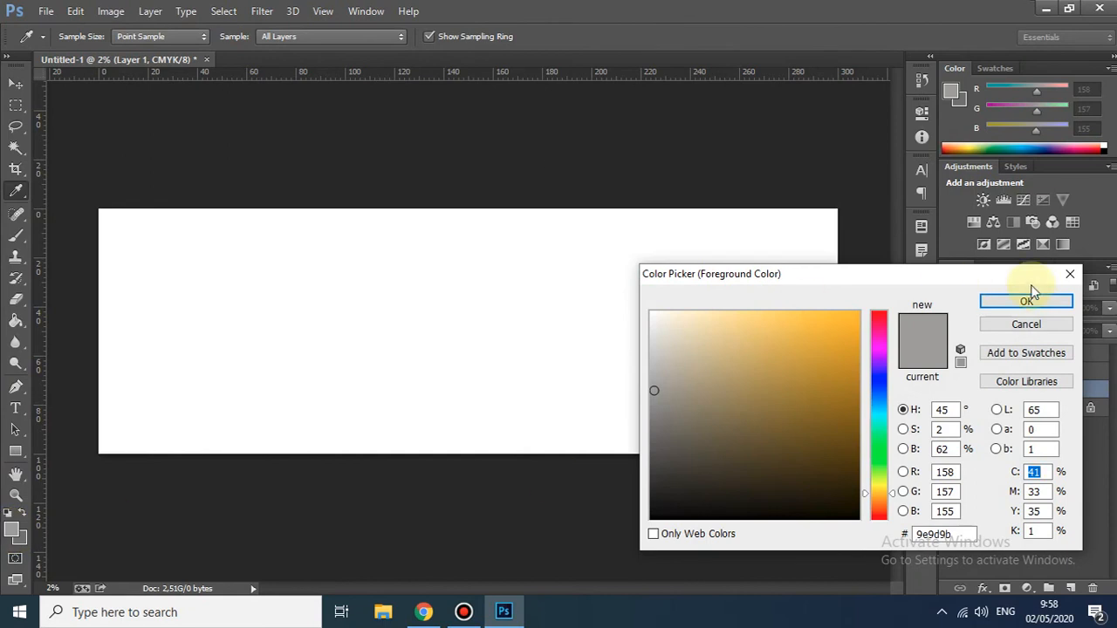
pyautogui.click(1072, 274)
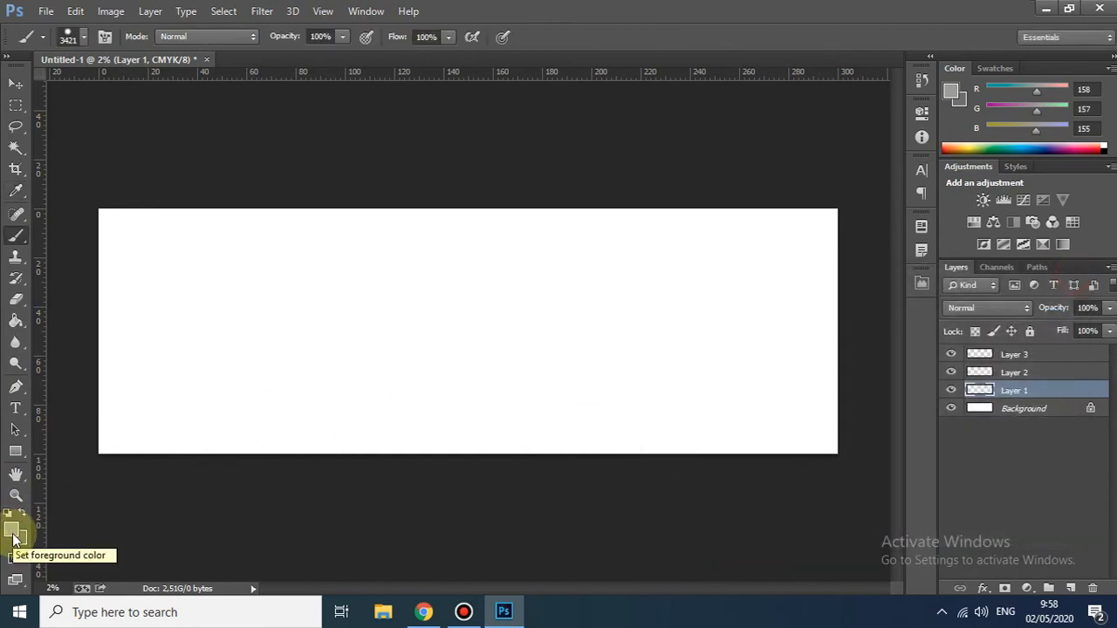
pyautogui.click(13, 532)
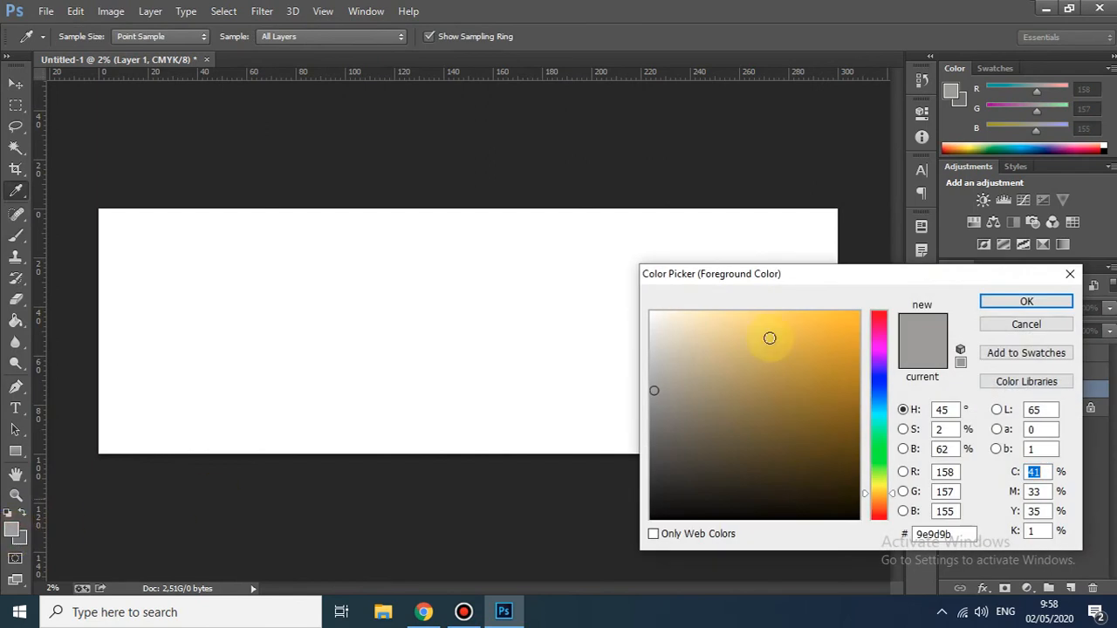
pyautogui.click(1071, 273)
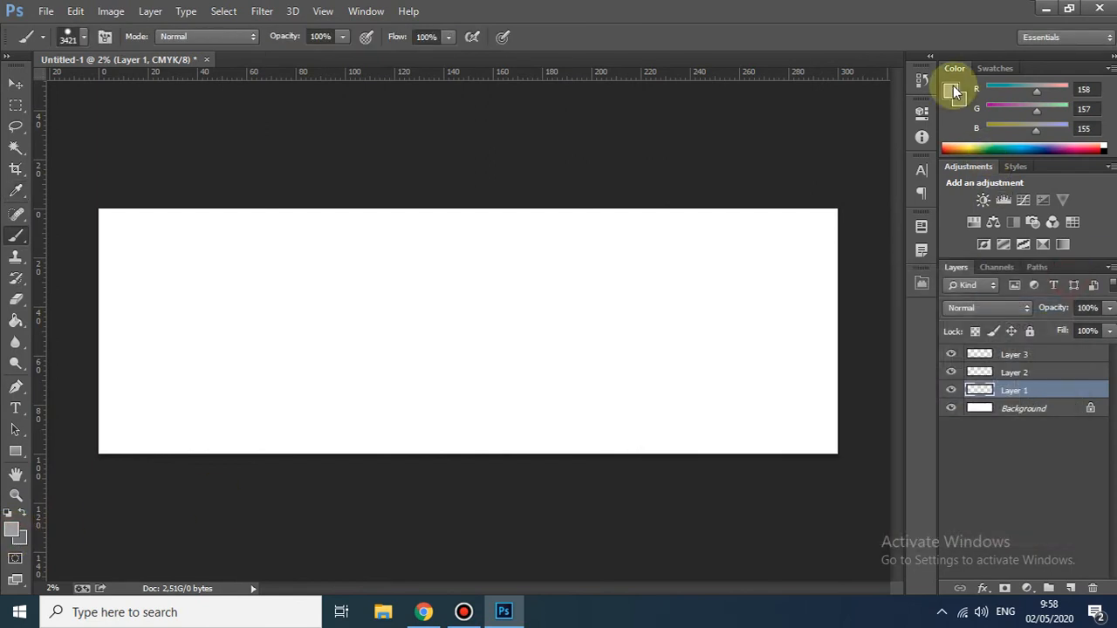
pyautogui.click(955, 91)
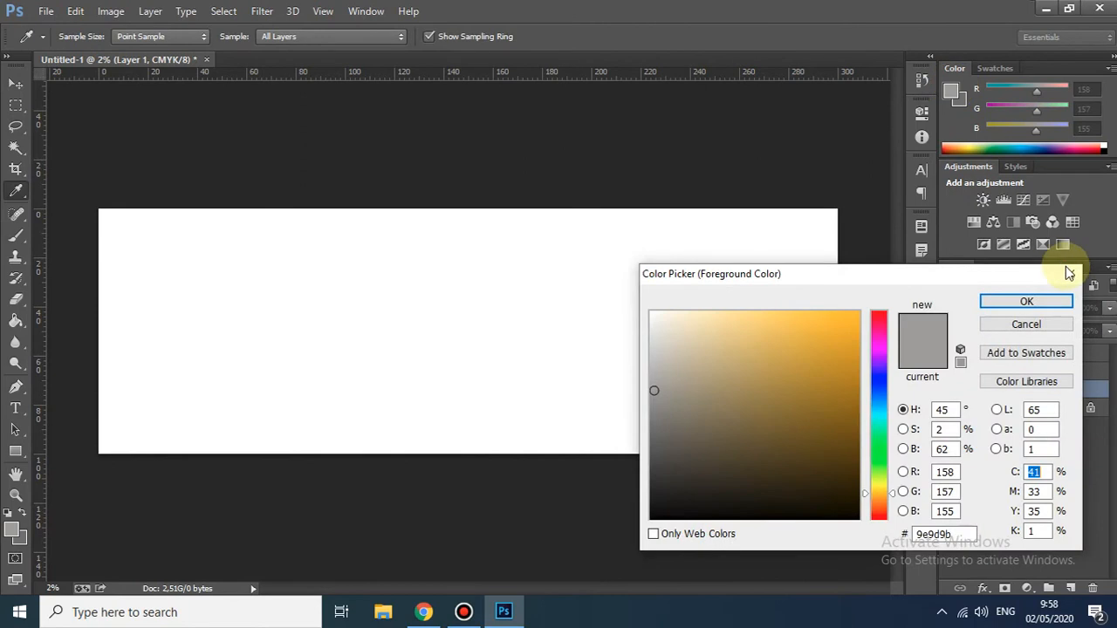
pyautogui.click(1070, 271)
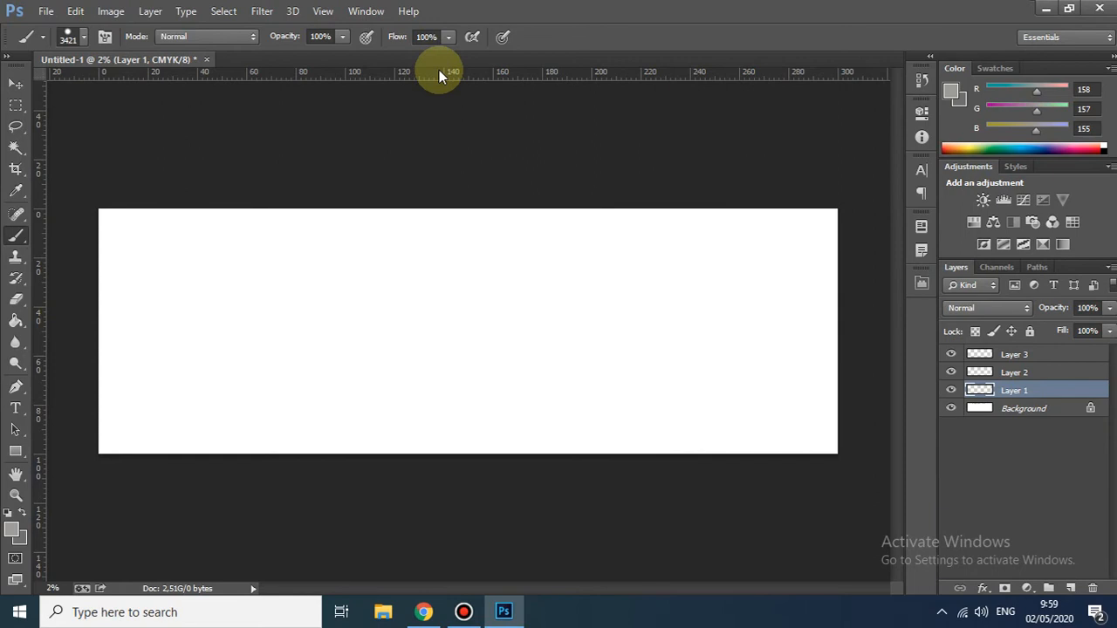
# Step: Place horizontal guides at about 25, 42, 50 and 58 cm and a vertical guide at about 150 cm
pyautogui.moveTo(439, 69)
pyautogui.mouseDown()
pyautogui.moveTo(437, 259)
pyautogui.moveTo(471, 79)
pyautogui.mouseUp()
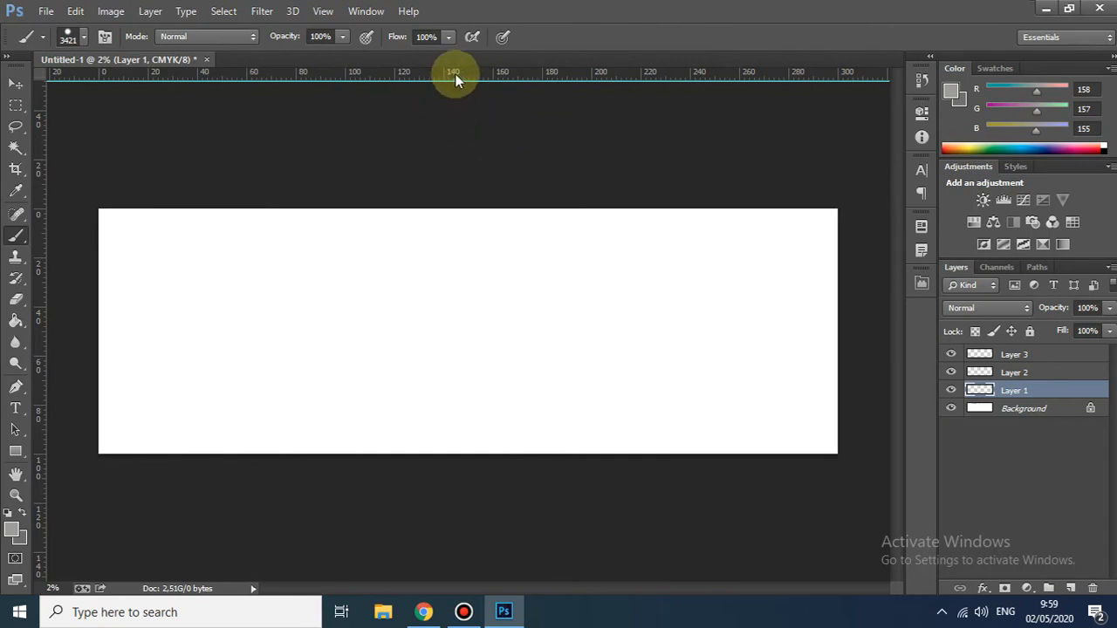
pyautogui.moveTo(454, 75); pyautogui.dragTo(462, 269)
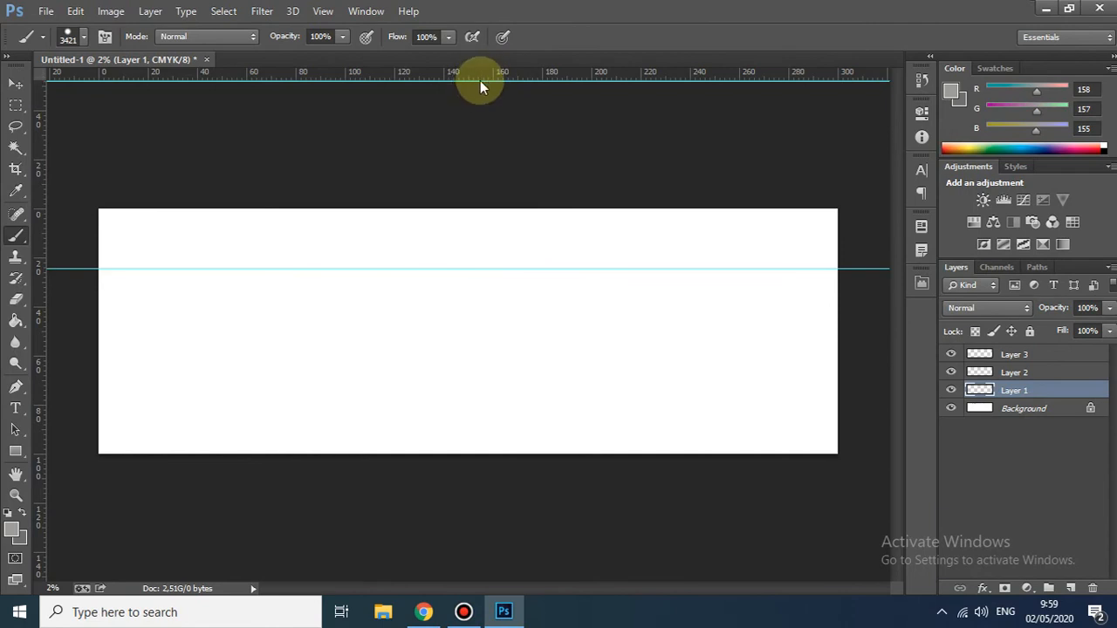
pyautogui.moveTo(481, 79); pyautogui.dragTo(466, 311)
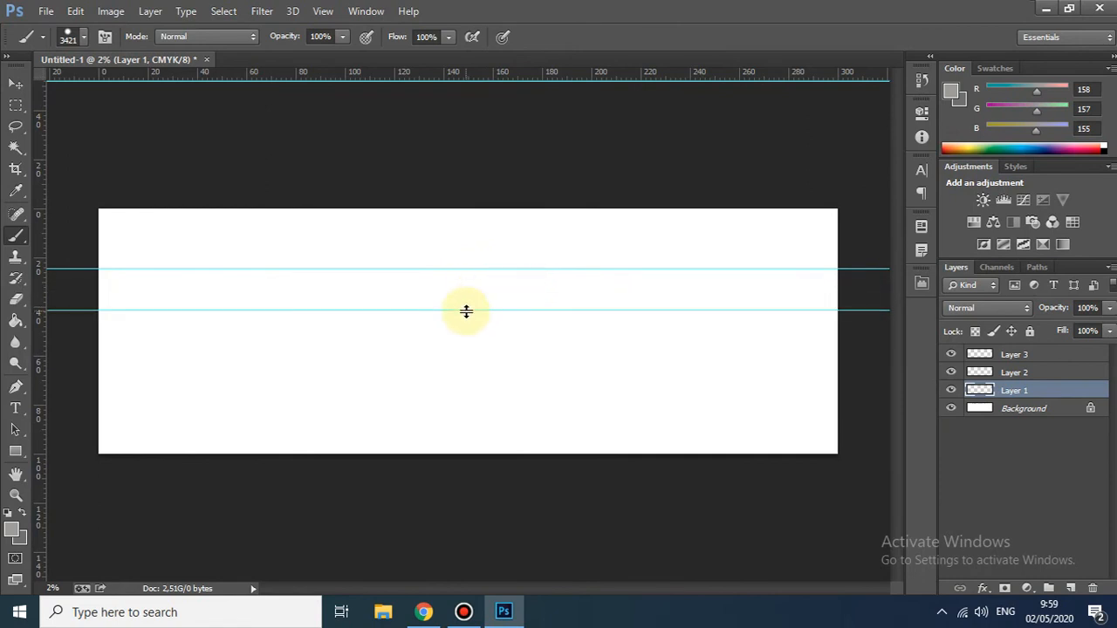
pyautogui.moveTo(469, 74); pyautogui.dragTo(471, 327)
pyautogui.moveTo(478, 75); pyautogui.dragTo(492, 352)
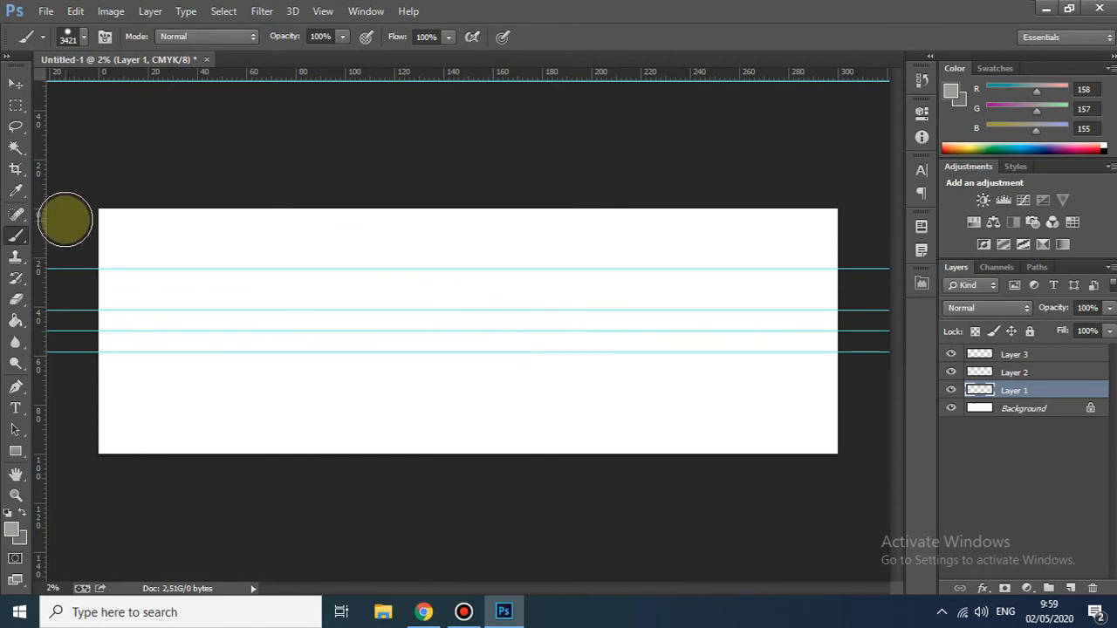
pyautogui.moveTo(40, 221); pyautogui.dragTo(469, 256)
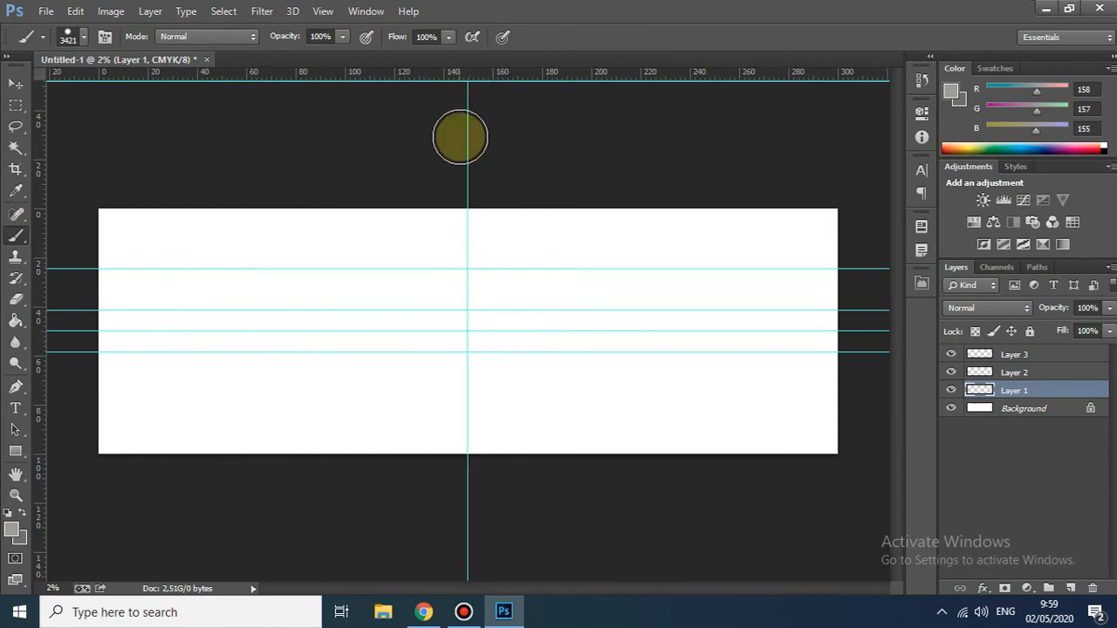
# Step: Remove the stray horizontal guide above the canvas with the Move tool
pyautogui.click(16, 83)
pyautogui.moveTo(399, 82); pyautogui.dragTo(399, 51)
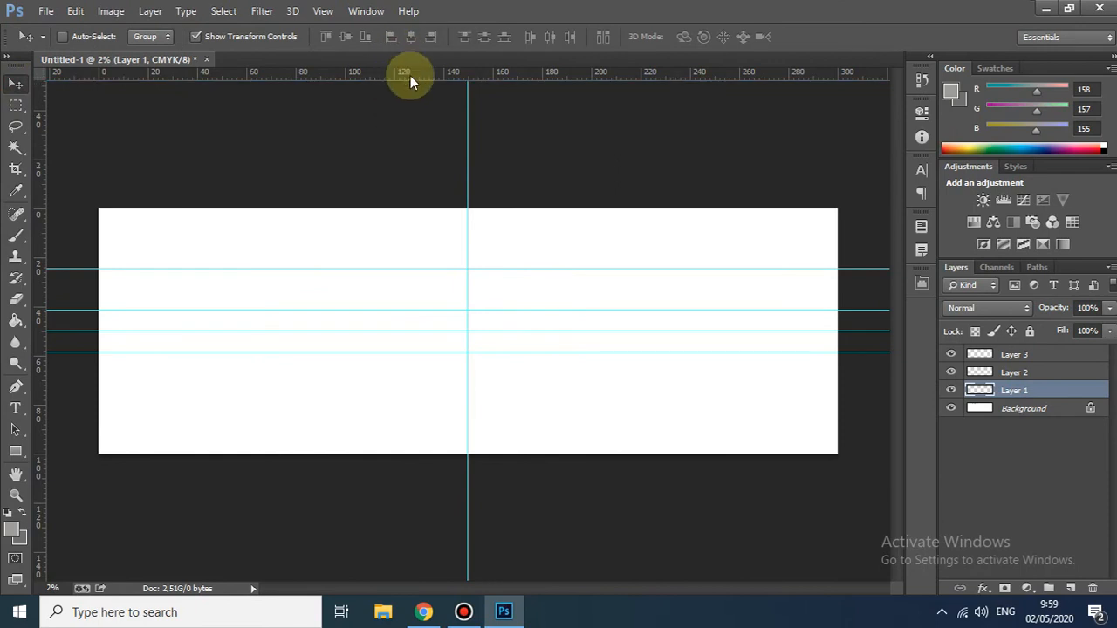
pyautogui.moveTo(468, 108); pyautogui.dragTo(468, 147)
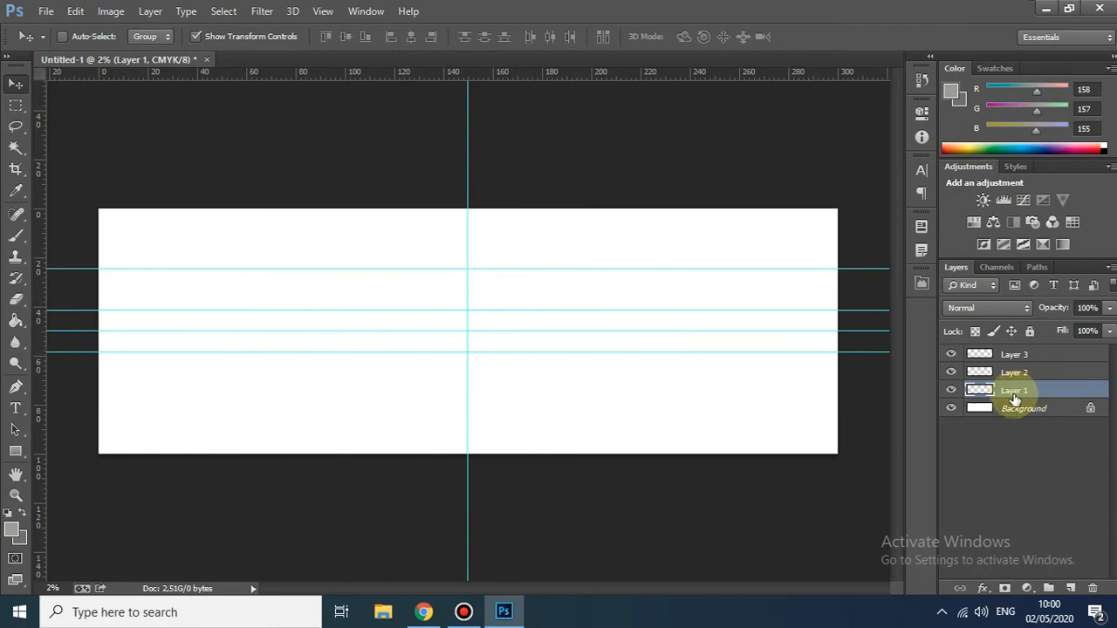
# Step: Draw a Pen path from the canvas's left edge at the second guide, up to the top guide's center crossing, and down to the right edge
pyautogui.click(17, 393)
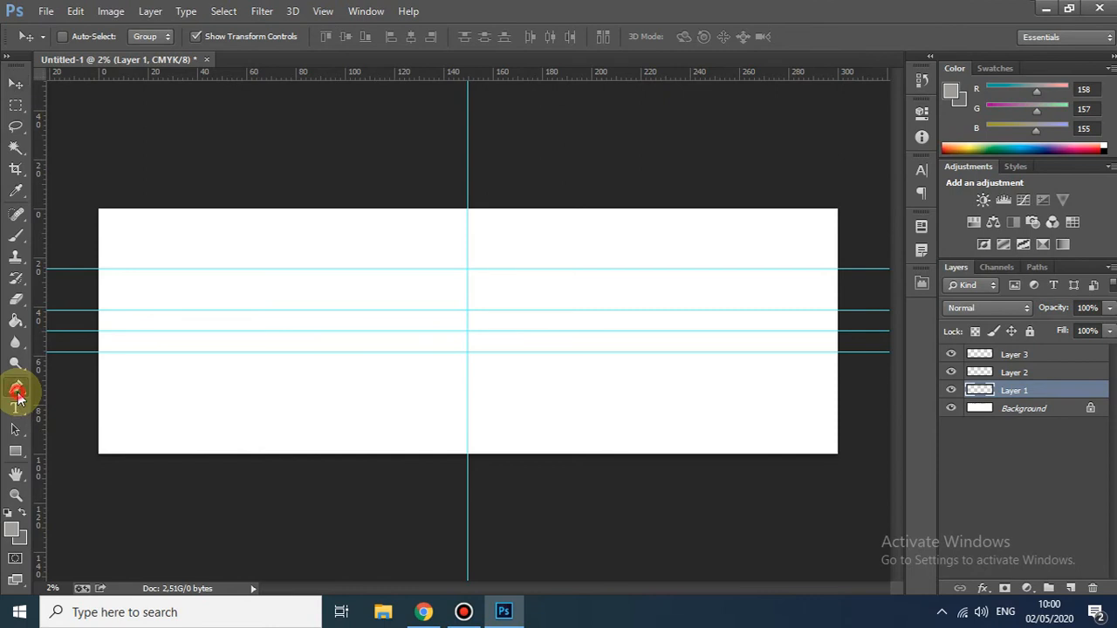
pyautogui.click(98, 312)
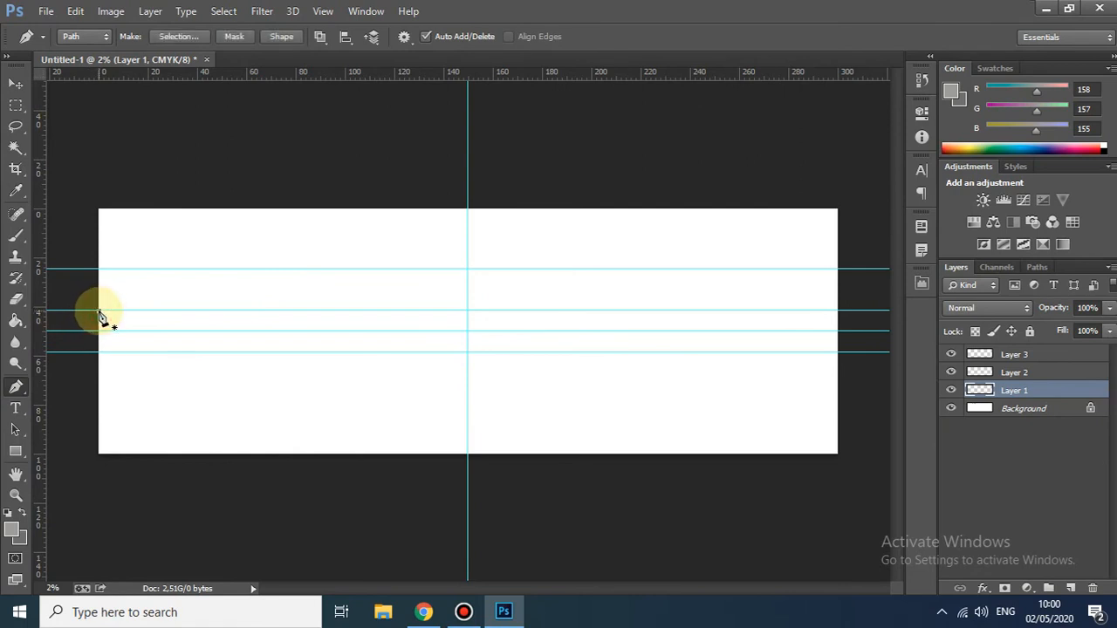
pyautogui.click(468, 270)
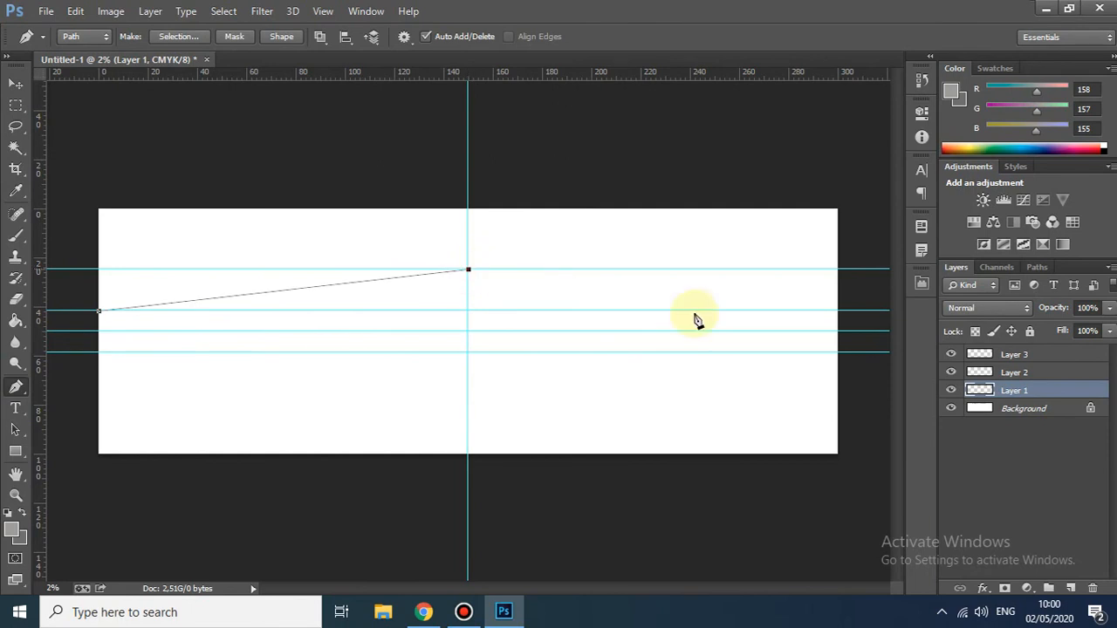
pyautogui.click(838, 310)
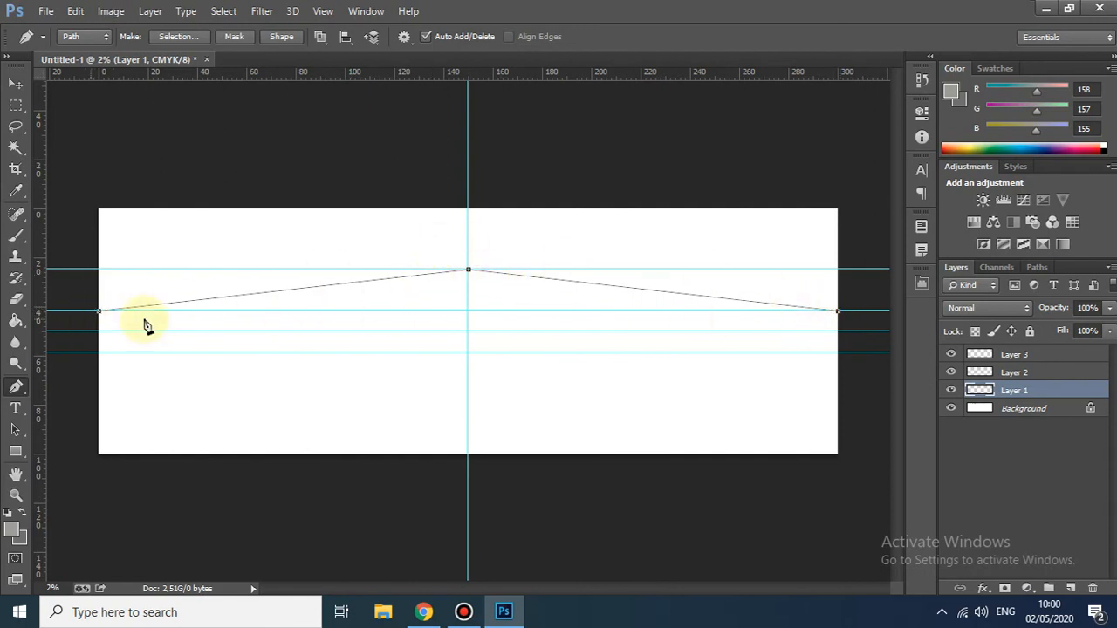
# Step: Curve the path into an S-shaped wave by converting its middle anchor to a smooth point with the Convert Point tool
pyautogui.click(14, 390)
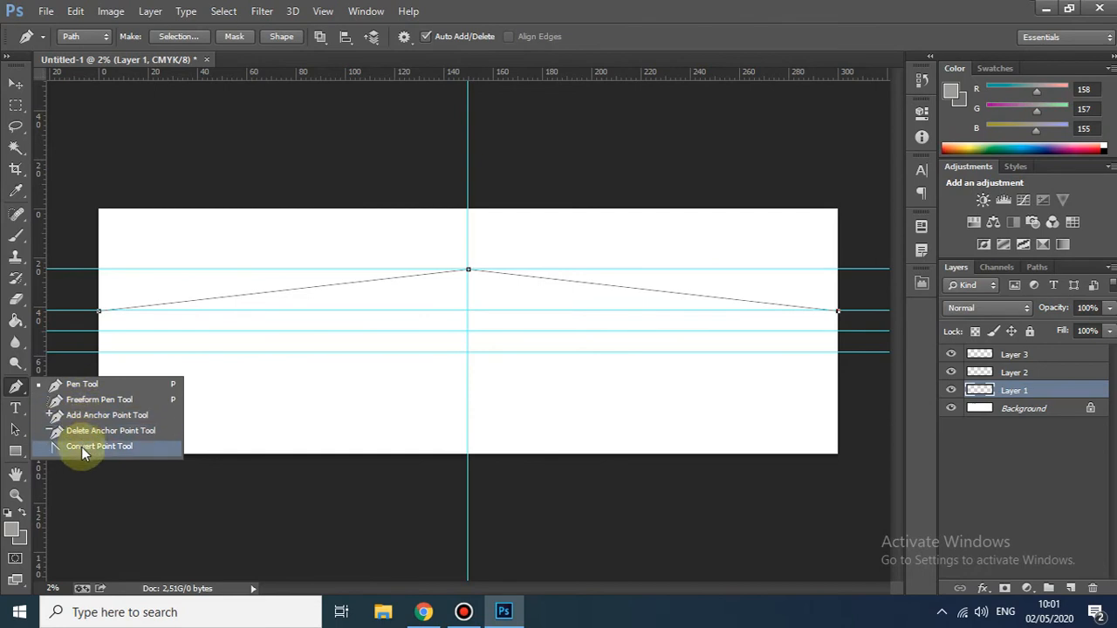
pyautogui.click(82, 447)
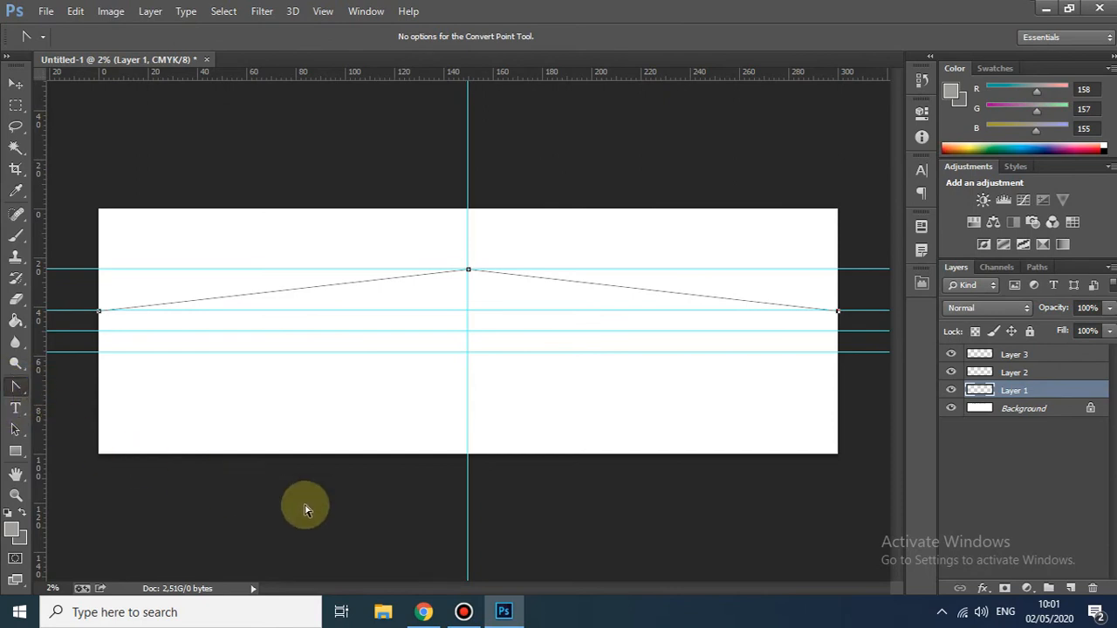
pyautogui.click(468, 272)
pyautogui.moveTo(472, 273); pyautogui.dragTo(621, 217)
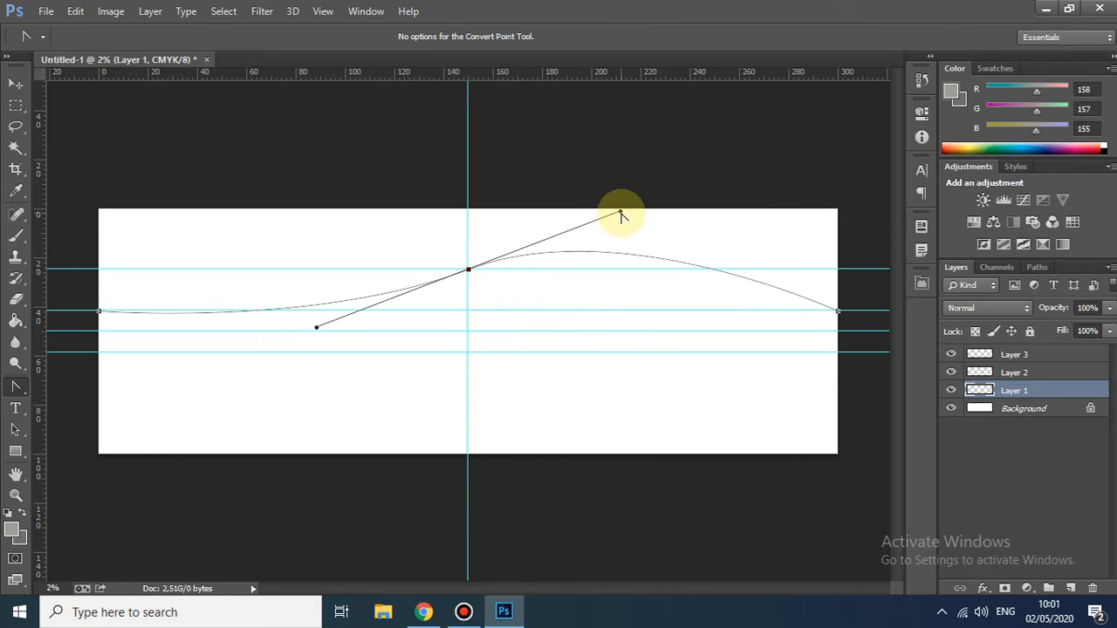
# Step: Close the wave path with the Pen tool around two corner points outside and above the canvas
pyautogui.click(19, 394)
pyautogui.click(70, 386)
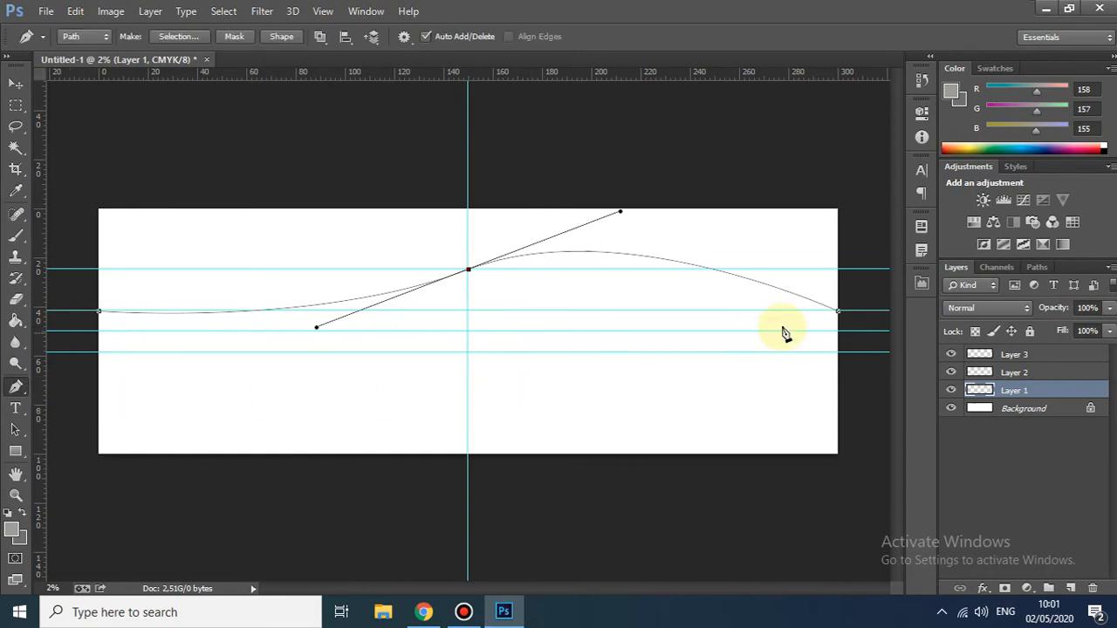
pyautogui.moveTo(838, 314); pyautogui.dragTo(857, 175)
pyautogui.click(70, 176)
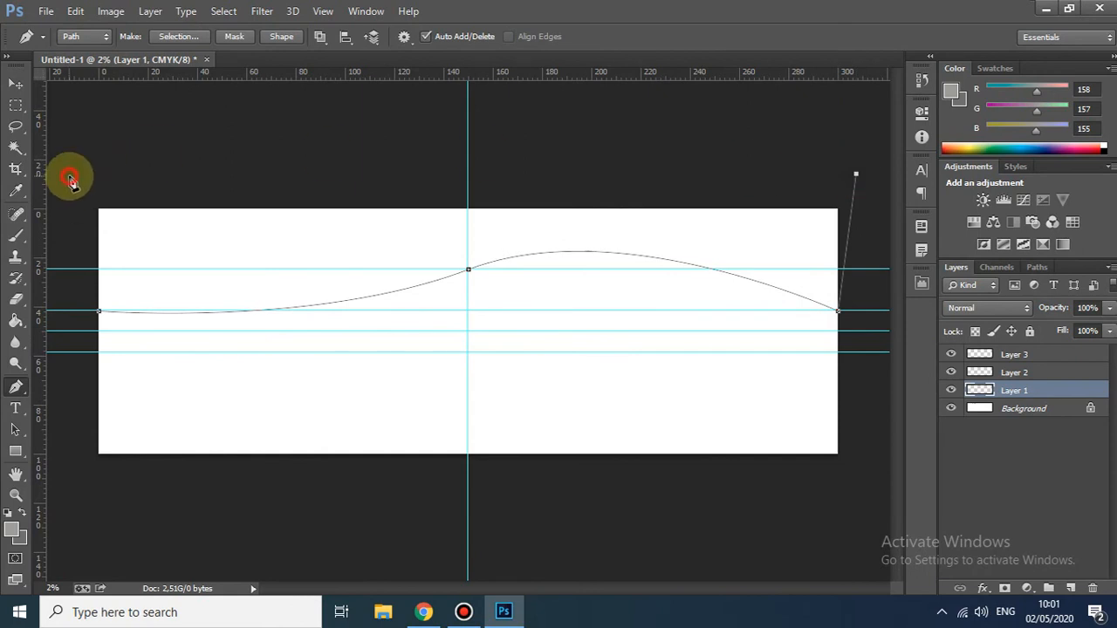
pyautogui.click(101, 316)
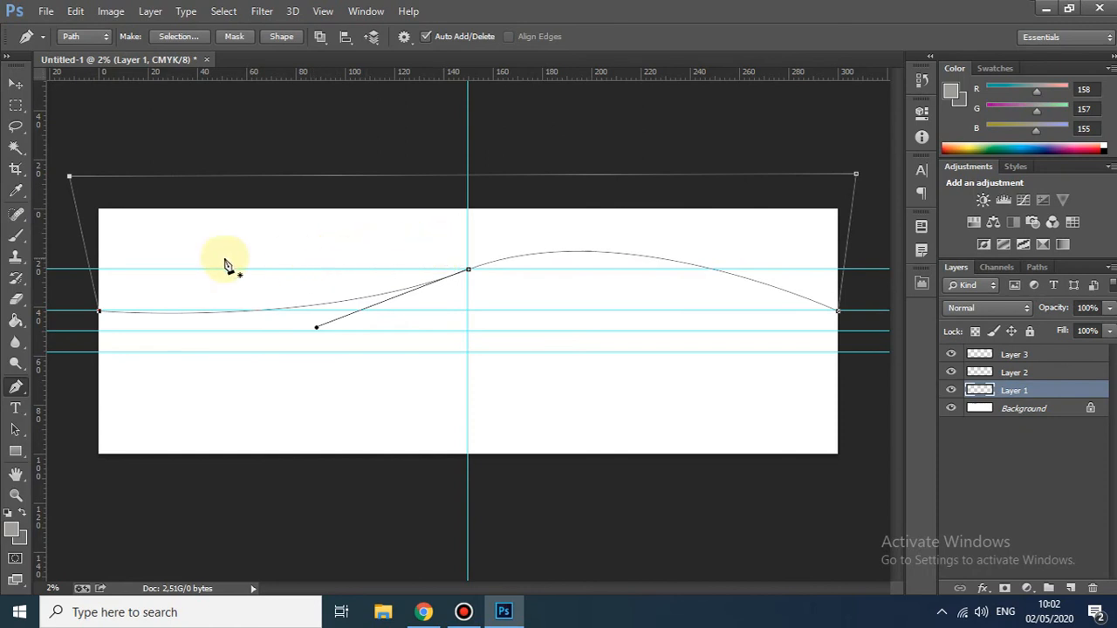
# Step: Turn the closed path into a new anti-aliased selection with a feather radius of 0 pixels
pyautogui.rightClick(393, 234)
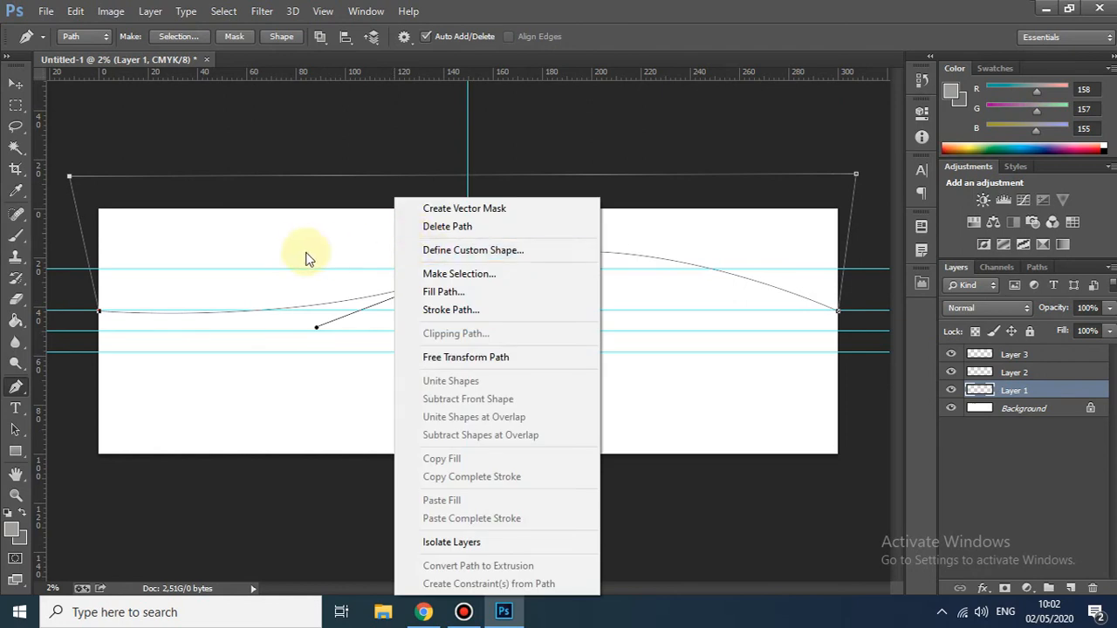
pyautogui.rightClick(300, 247)
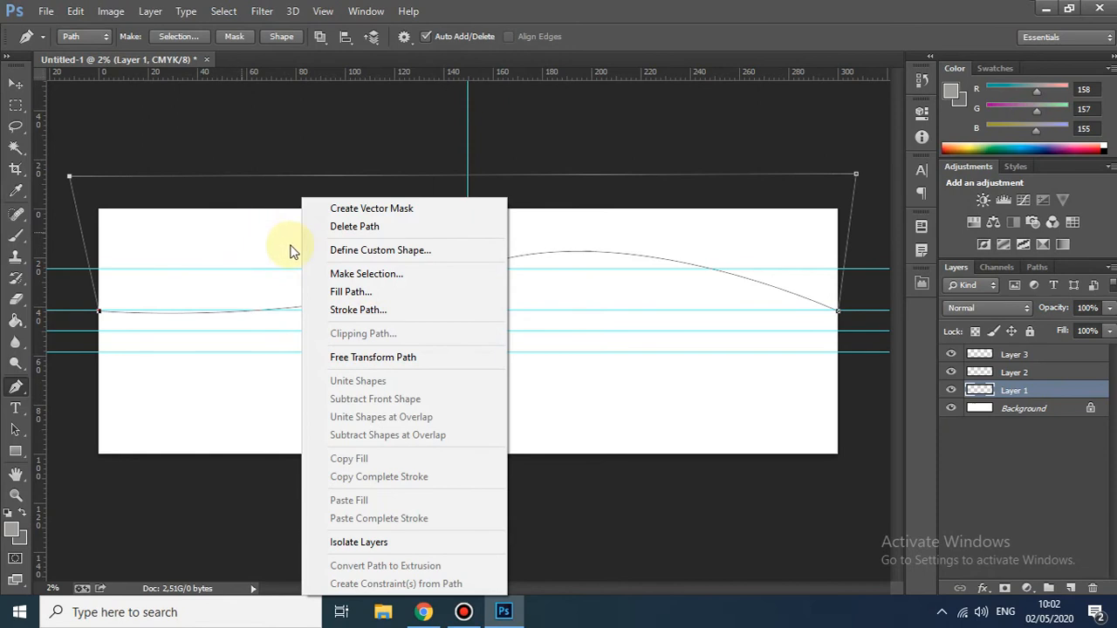
pyautogui.click(341, 275)
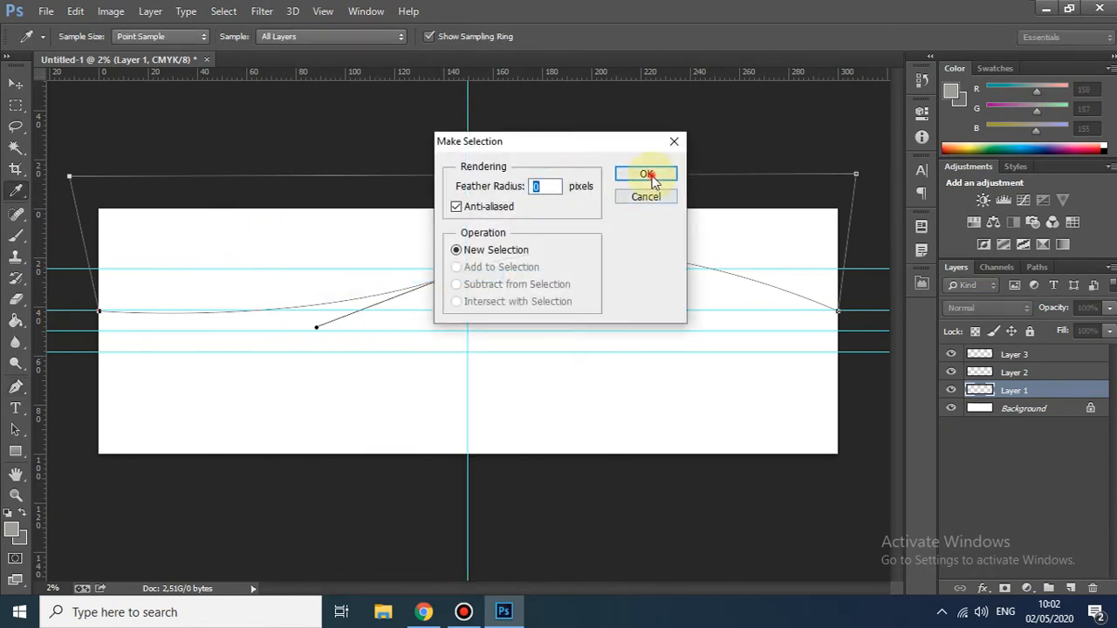
pyautogui.click(651, 176)
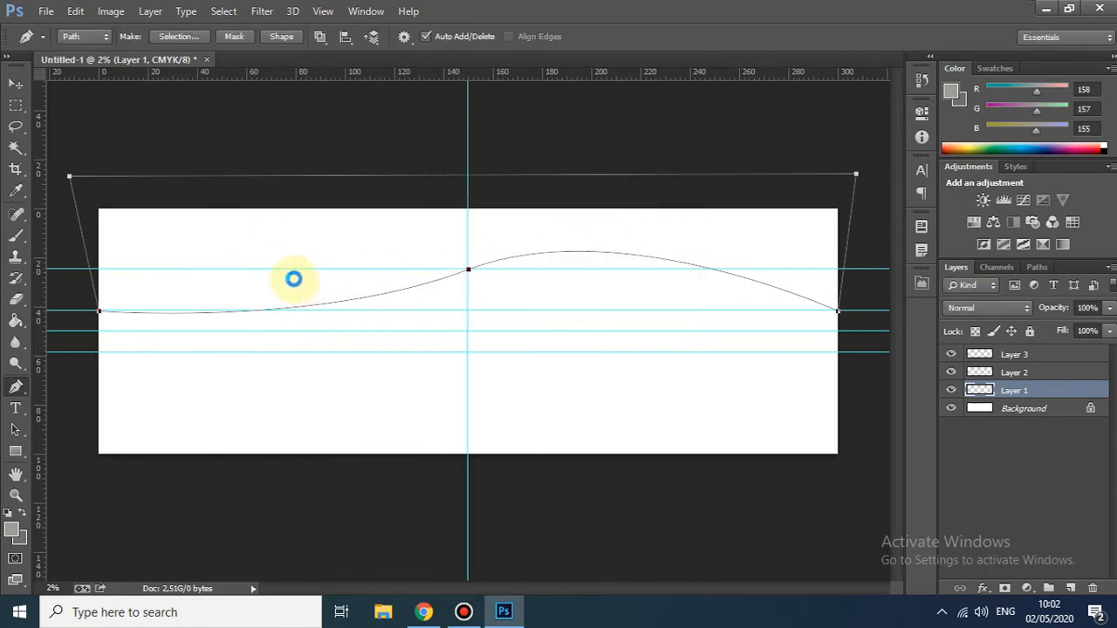
pyautogui.click(320, 262)
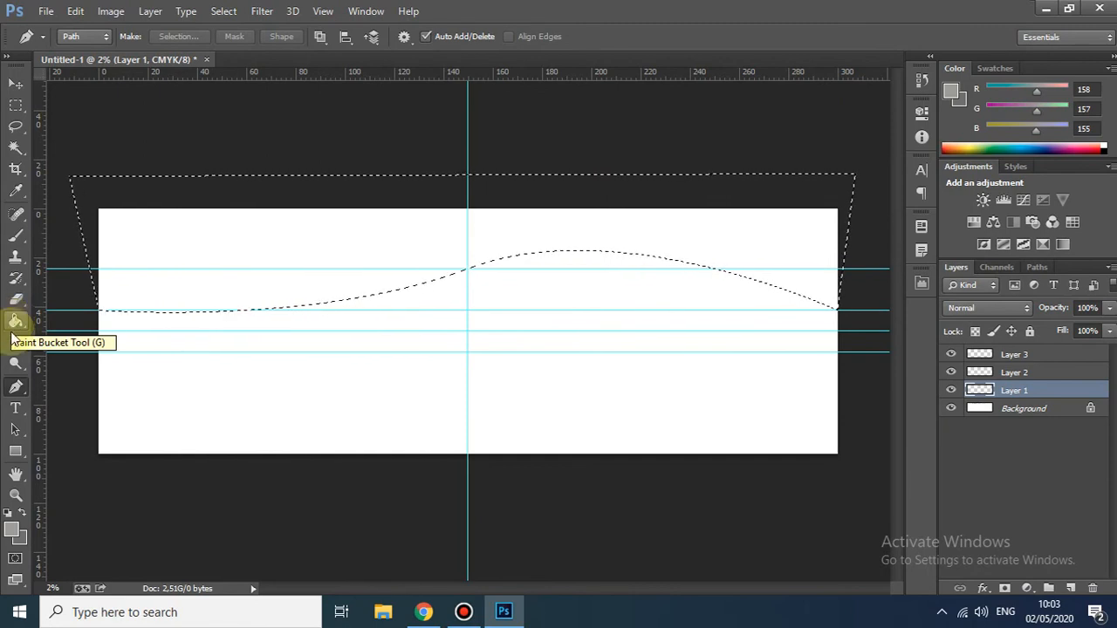
# Step: Set the foreground color to blue 2658ac
pyautogui.click(13, 532)
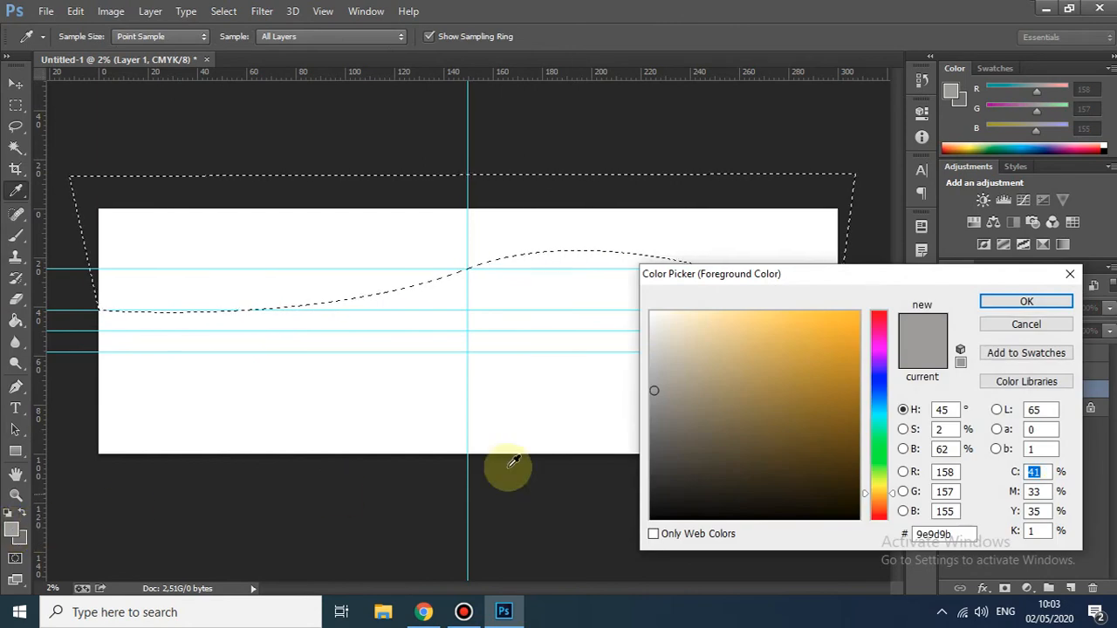
pyautogui.click(879, 382)
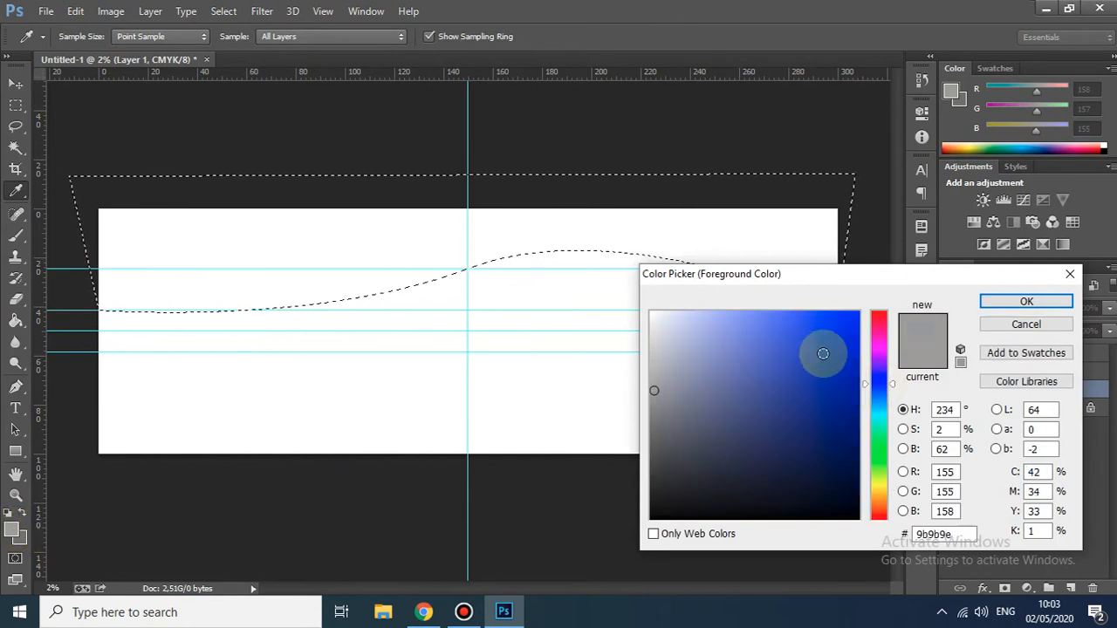
pyautogui.click(879, 394)
pyautogui.click(812, 379)
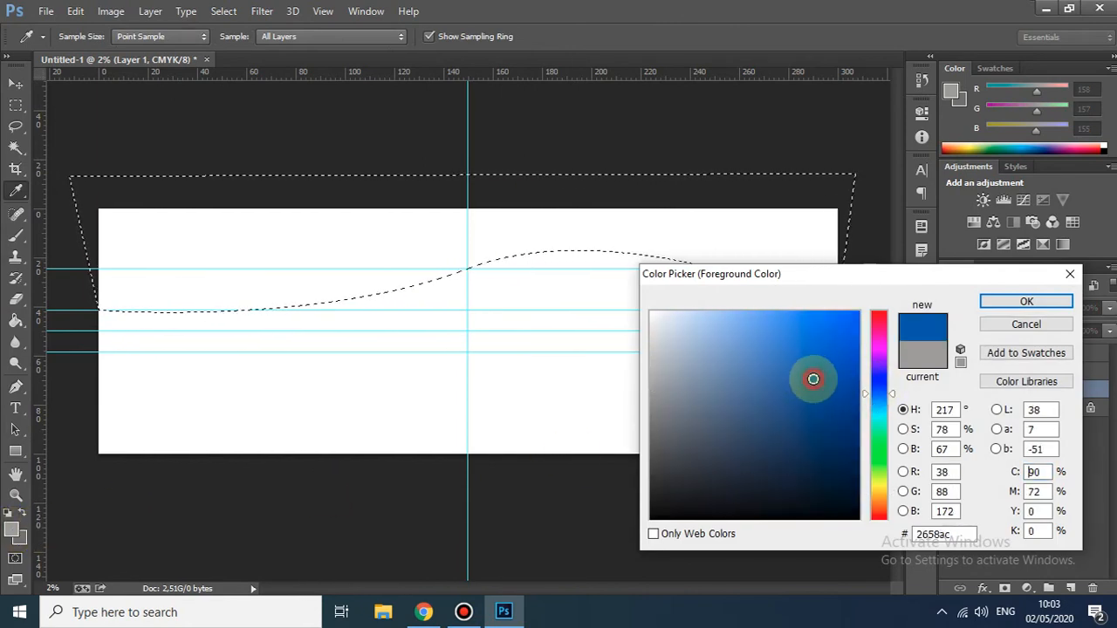
pyautogui.click(988, 302)
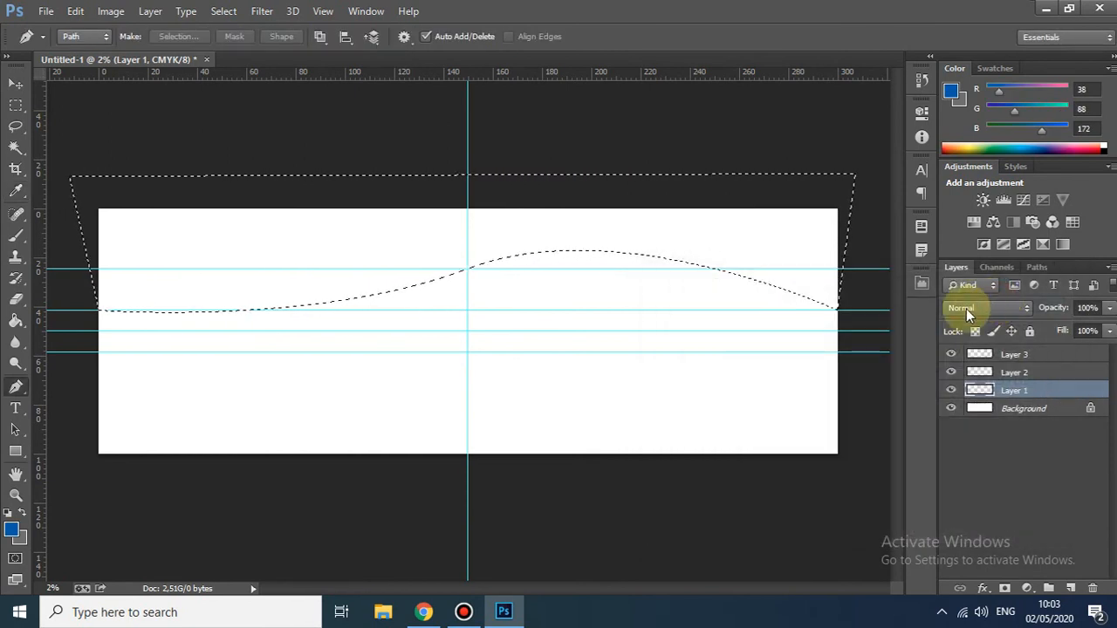
# Step: Try painting the wave selection on Layer 1 blue with the hard round Brush, and undo the brush strokes
pyautogui.click(15, 238)
pyautogui.click(85, 38)
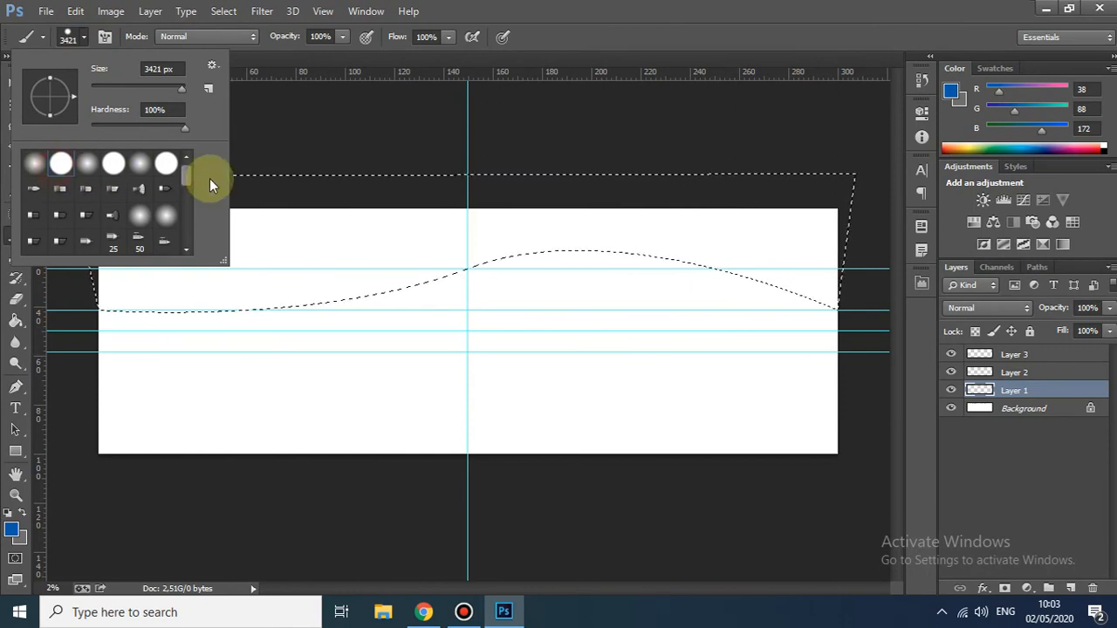
pyautogui.click(266, 140)
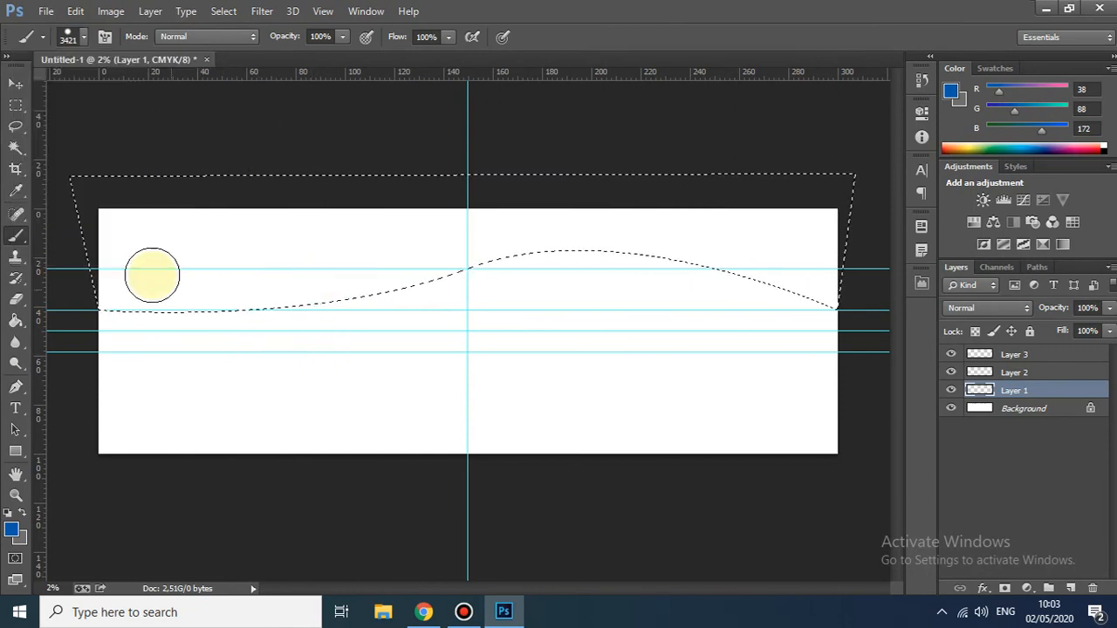
pyautogui.moveTo(145, 261)
pyautogui.mouseDown()
pyautogui.moveTo(184, 224)
pyautogui.moveTo(123, 225)
pyautogui.moveTo(208, 207)
pyautogui.moveTo(111, 235)
pyautogui.mouseUp()
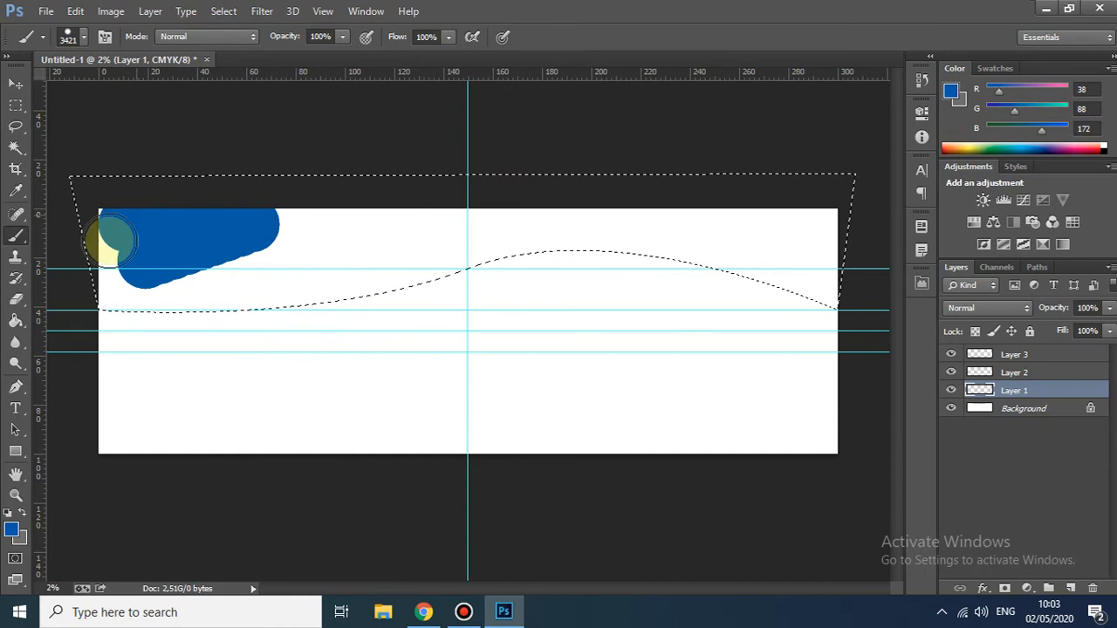
pyautogui.moveTo(164, 318); pyautogui.dragTo(194, 310)
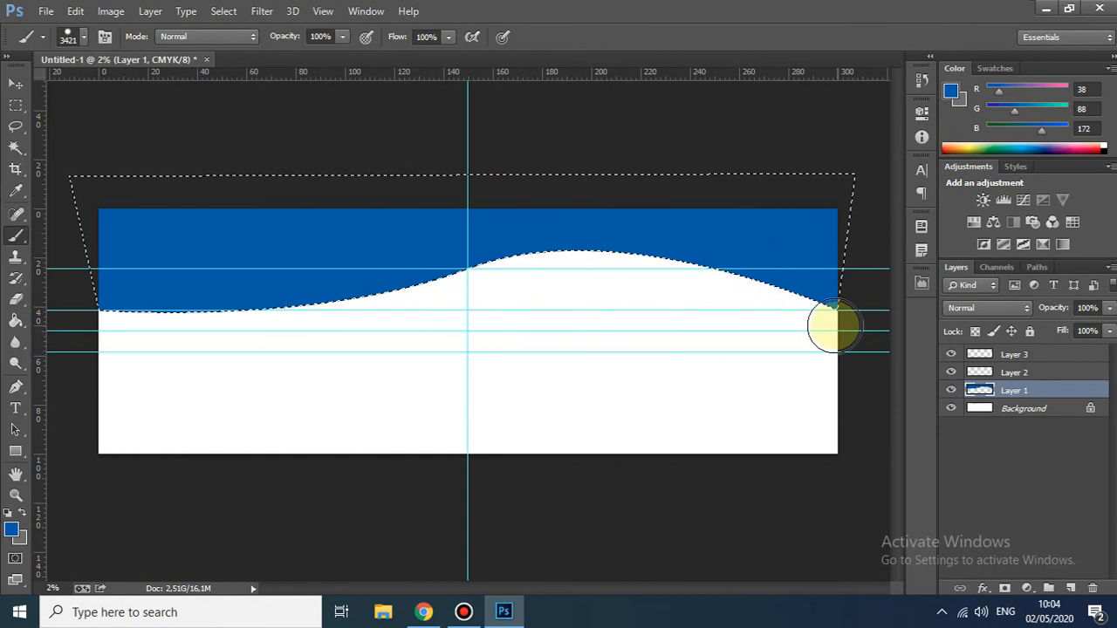
pyautogui.hotkey('ctrl', 'z')
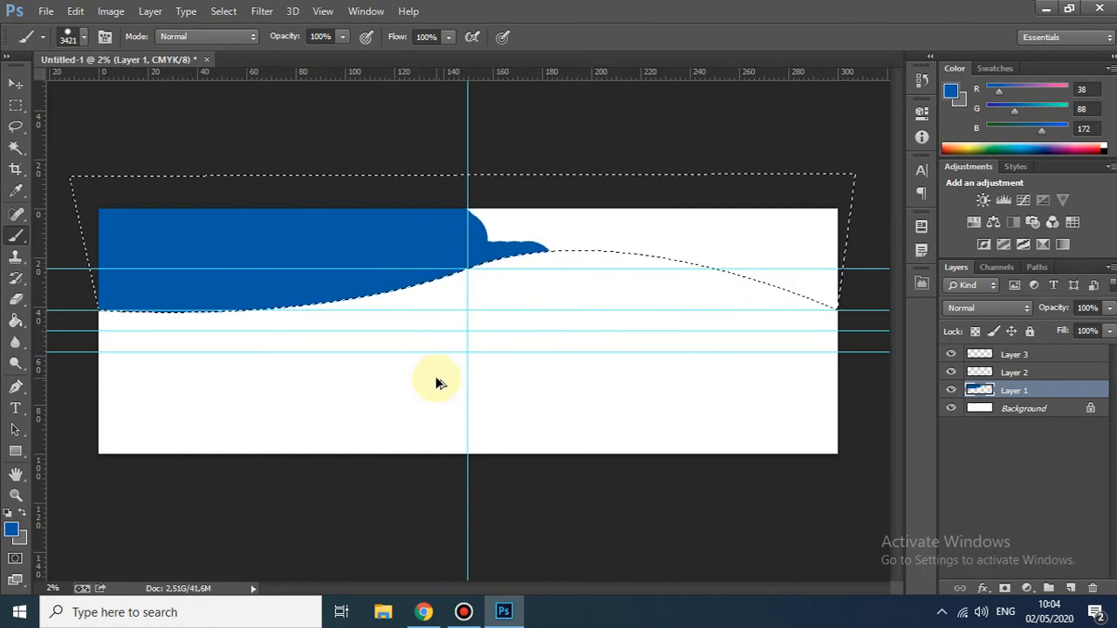
pyautogui.hotkey('ctrl', 'alt', 'z')
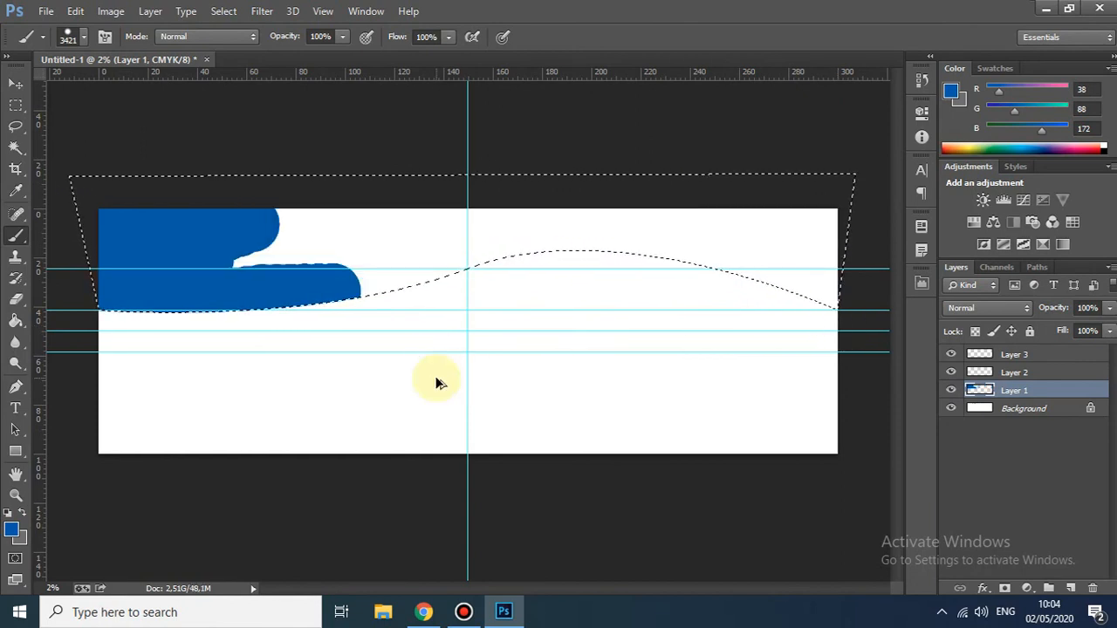
# Step: Fill the wave selection on Layer 1 with the blue foreground color using the Paint Bucket, and deselect
pyautogui.click(14, 323)
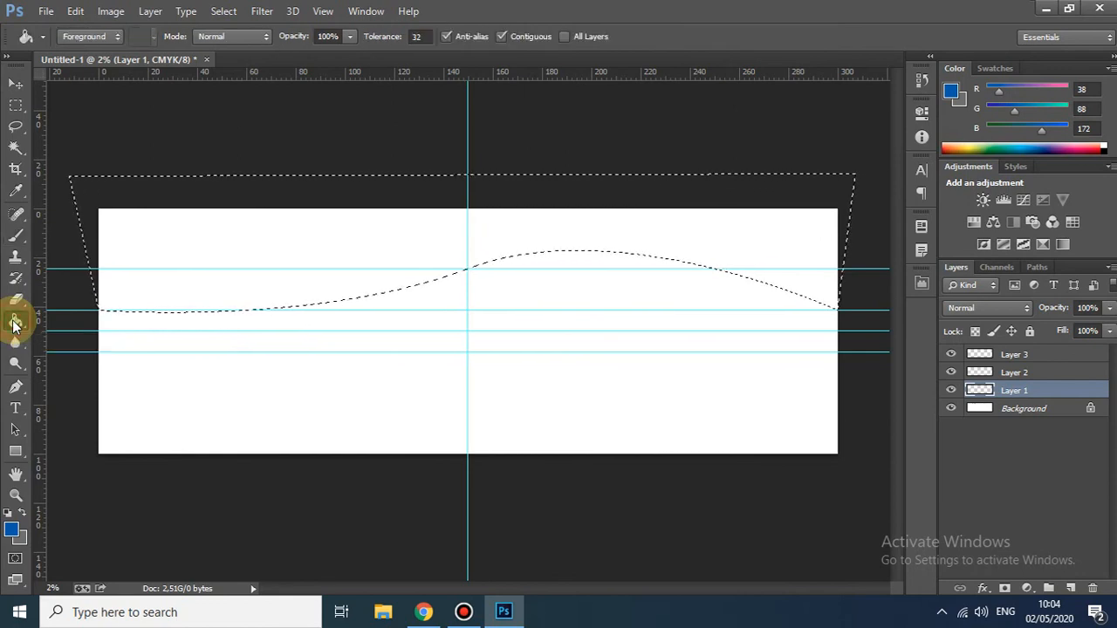
pyautogui.click(362, 223)
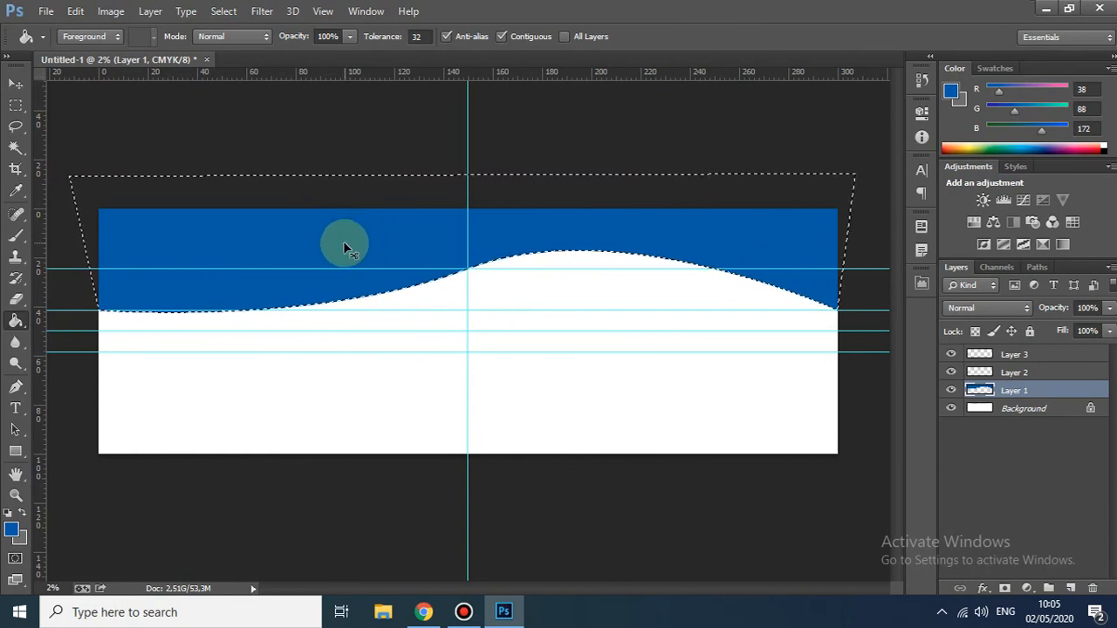
pyautogui.hotkey('ctrl', 'd')
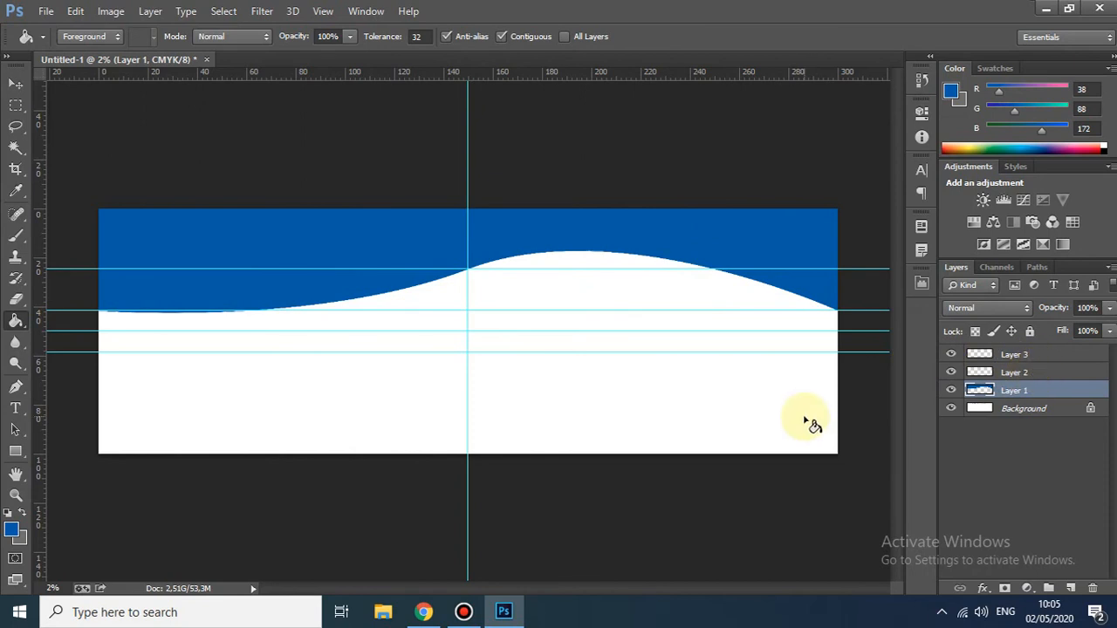
# Step: On Layer 2, draw a three-anchor Pen path between both canvas edges at the third horizontal guide, peaking where the uppermost and vertical guides cross
pyautogui.click(1025, 374)
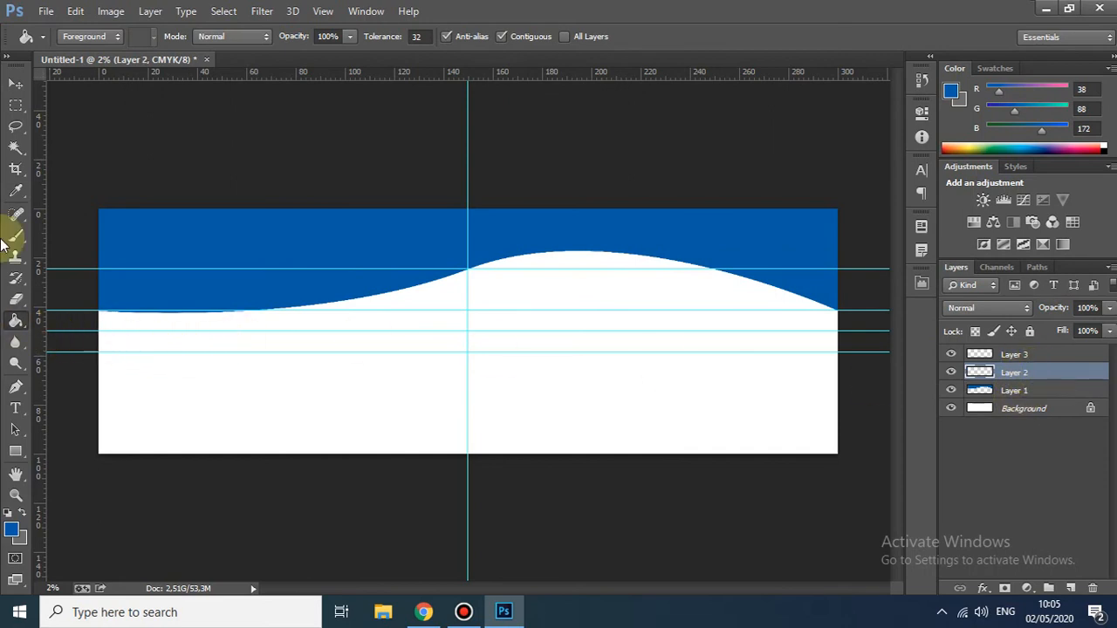
pyautogui.click(15, 84)
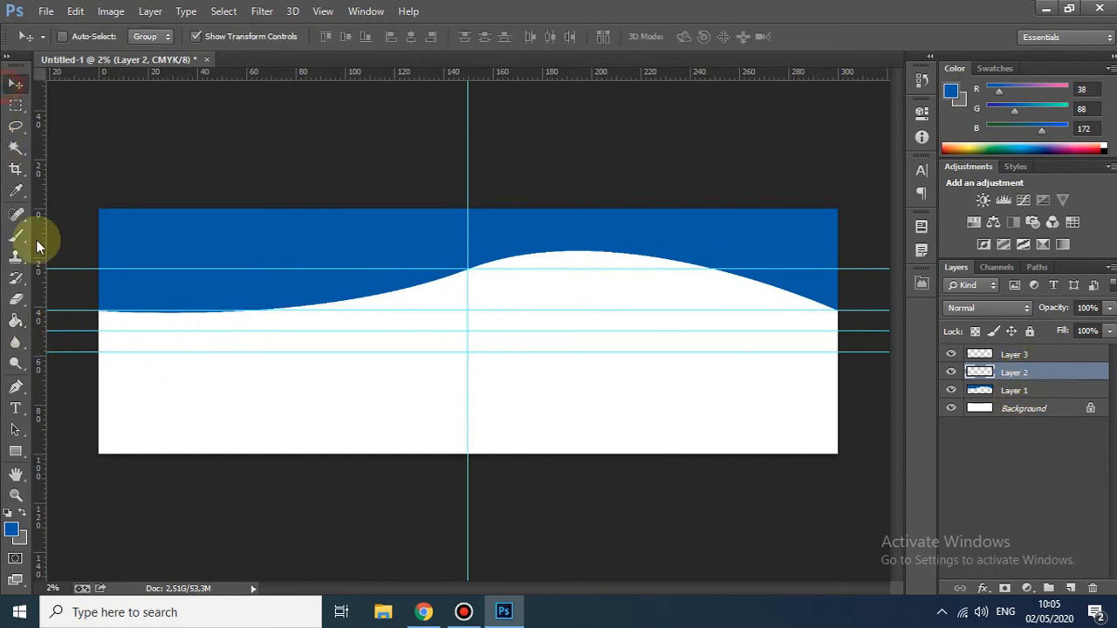
pyautogui.click(16, 387)
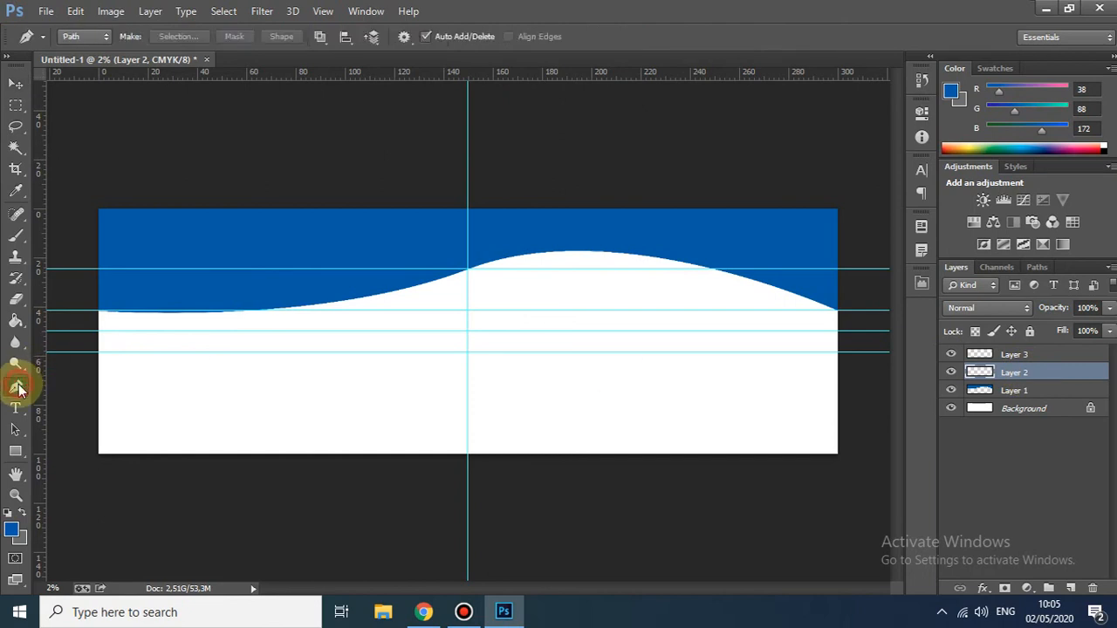
pyautogui.click(99, 332)
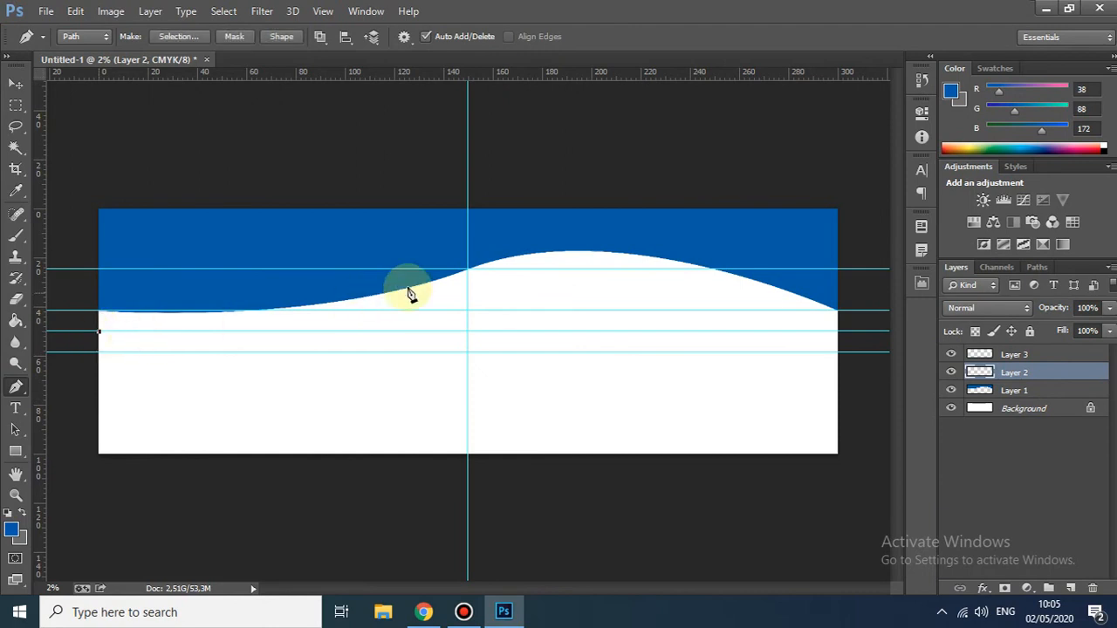
pyautogui.click(468, 271)
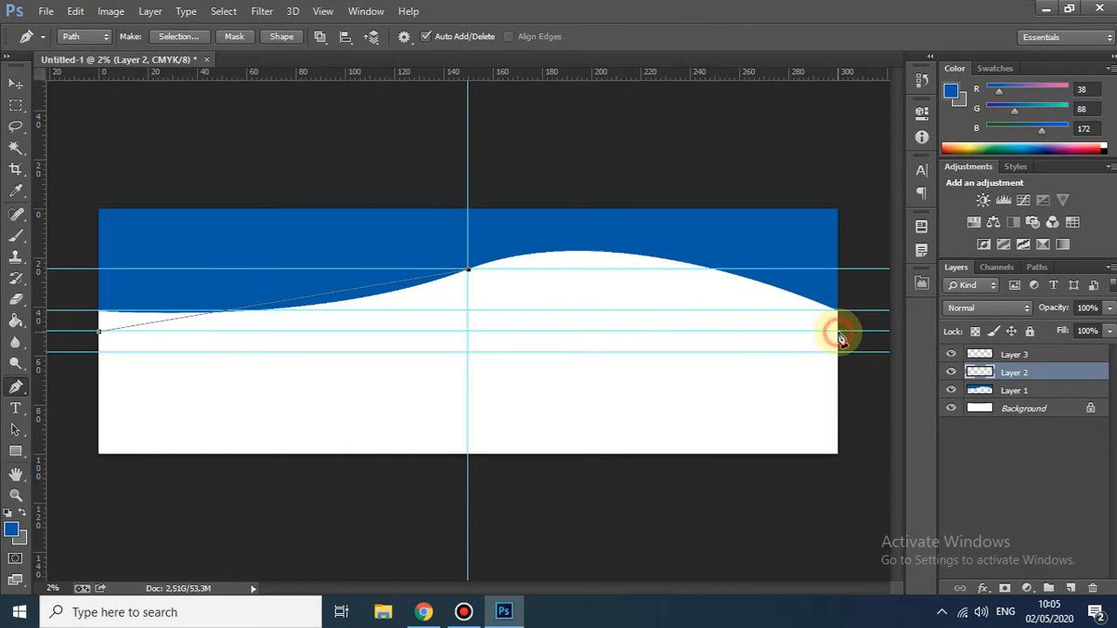
pyautogui.click(838, 332)
# Step: Curve the Layer 2 path into an S-shaped wave by pulling handles from its middle anchor with the Convert Point tool
pyautogui.rightClick(16, 387)
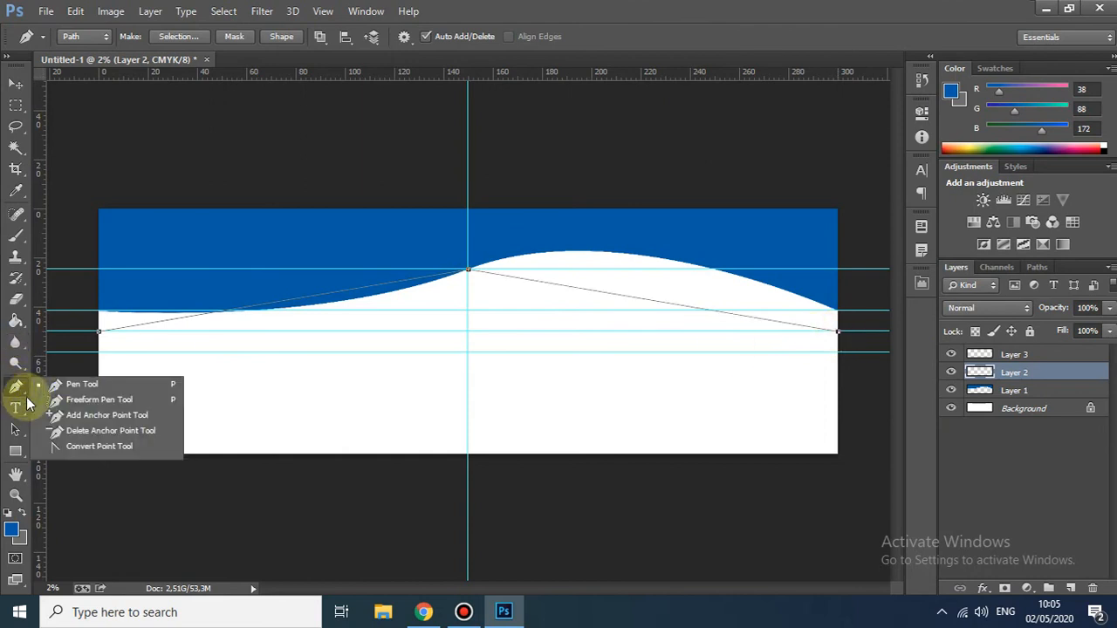
pyautogui.click(62, 446)
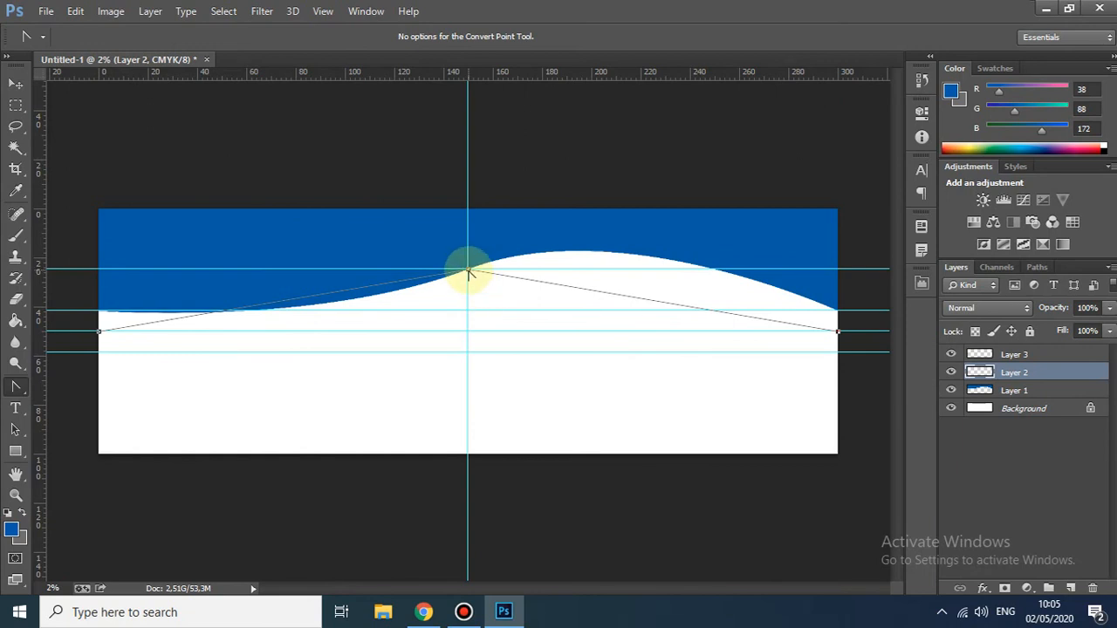
pyautogui.moveTo(469, 272); pyautogui.dragTo(586, 210)
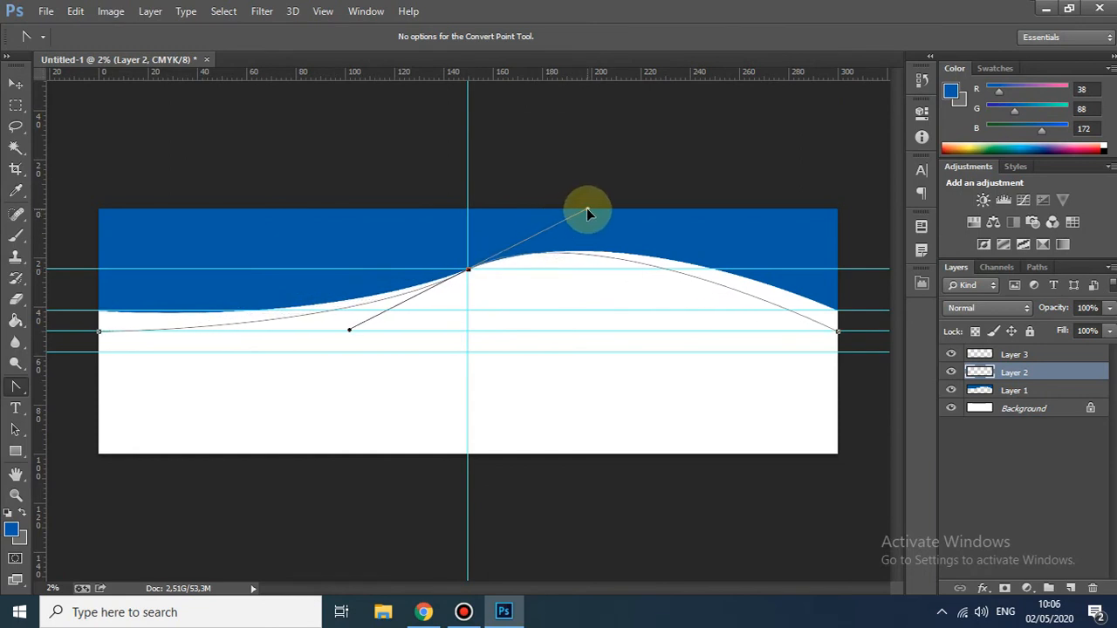
# Step: Continue the Layer 2 wave path with the Pen tool through two corner points outside and above the canvas, and close it at its starting anchor
pyautogui.click(19, 395)
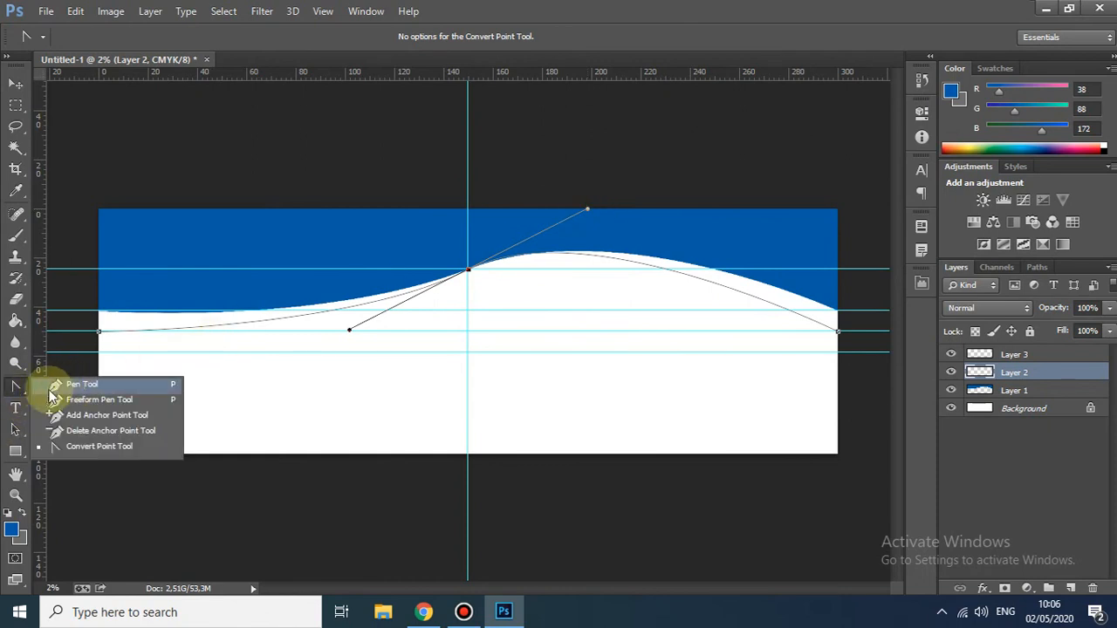
pyautogui.click(82, 385)
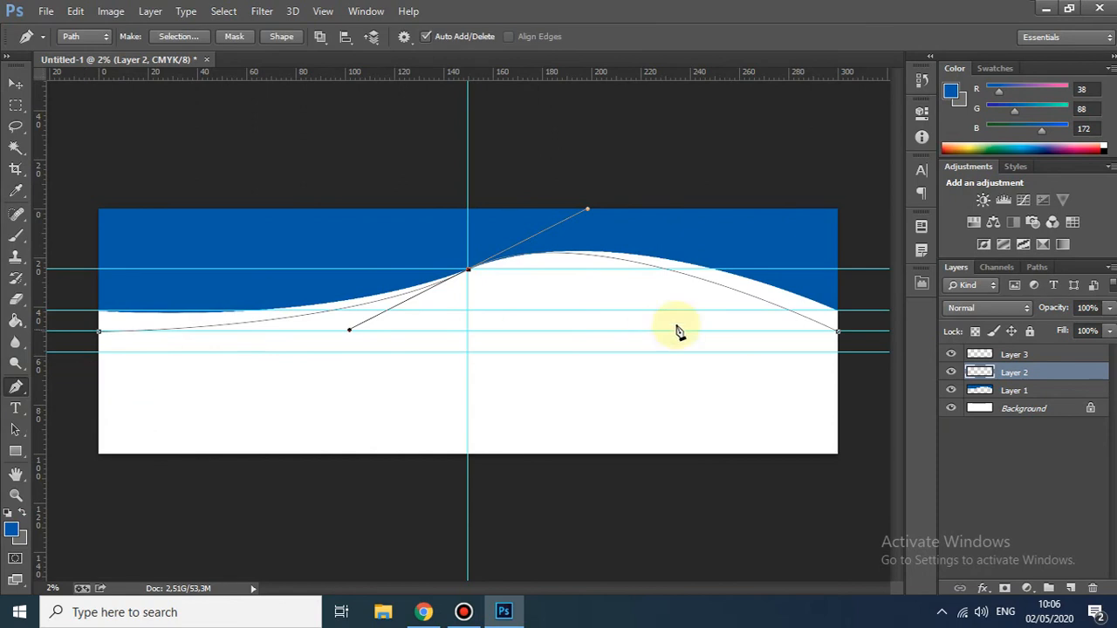
pyautogui.click(838, 332)
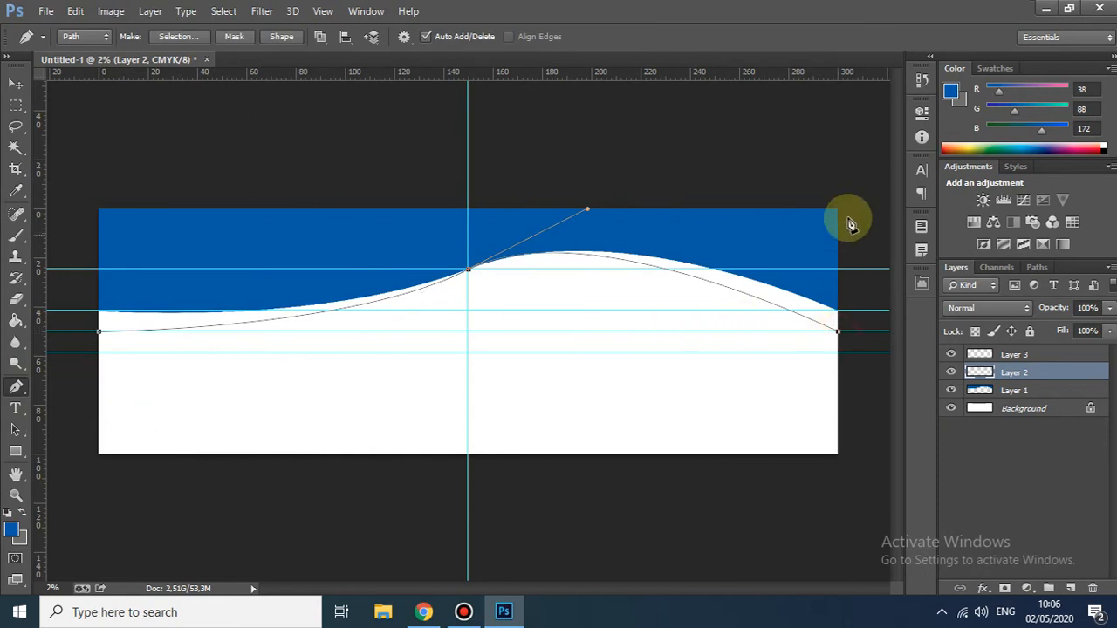
pyautogui.click(857, 180)
pyautogui.click(77, 172)
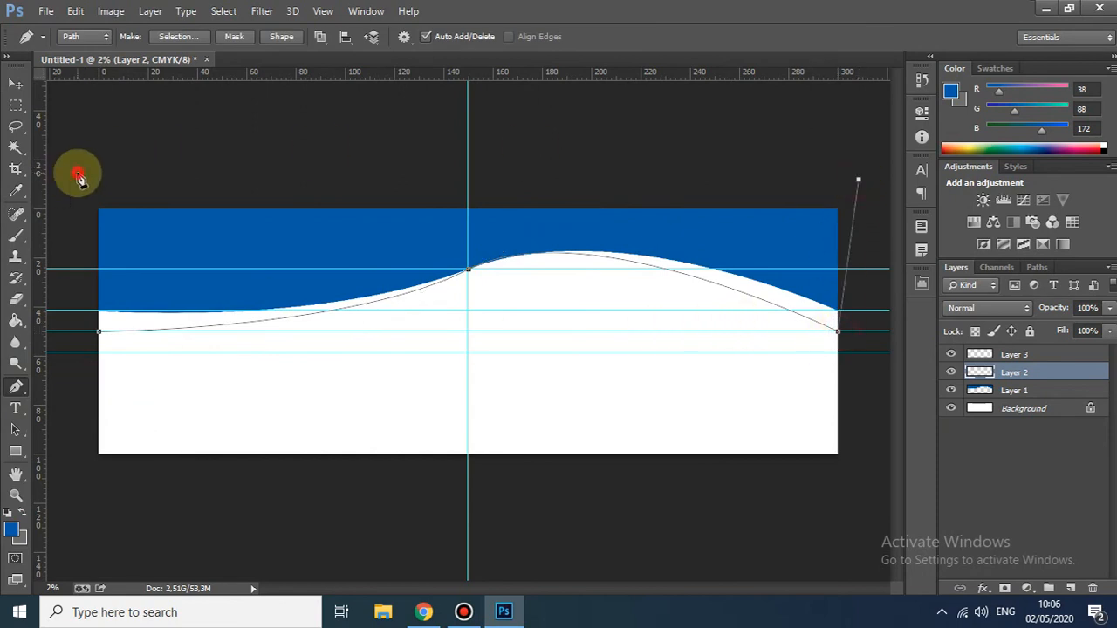
pyautogui.click(99, 334)
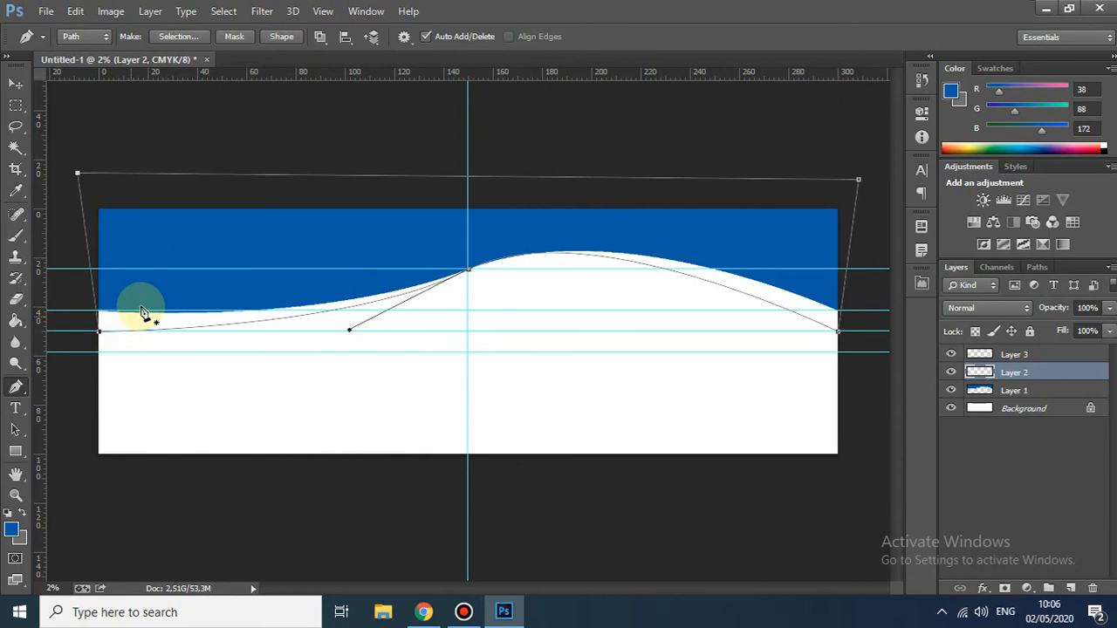
# Step: Make a new anti-aliased selection from the closed Layer 2 path with a feather radius of 0 pixels
pyautogui.rightClick(302, 239)
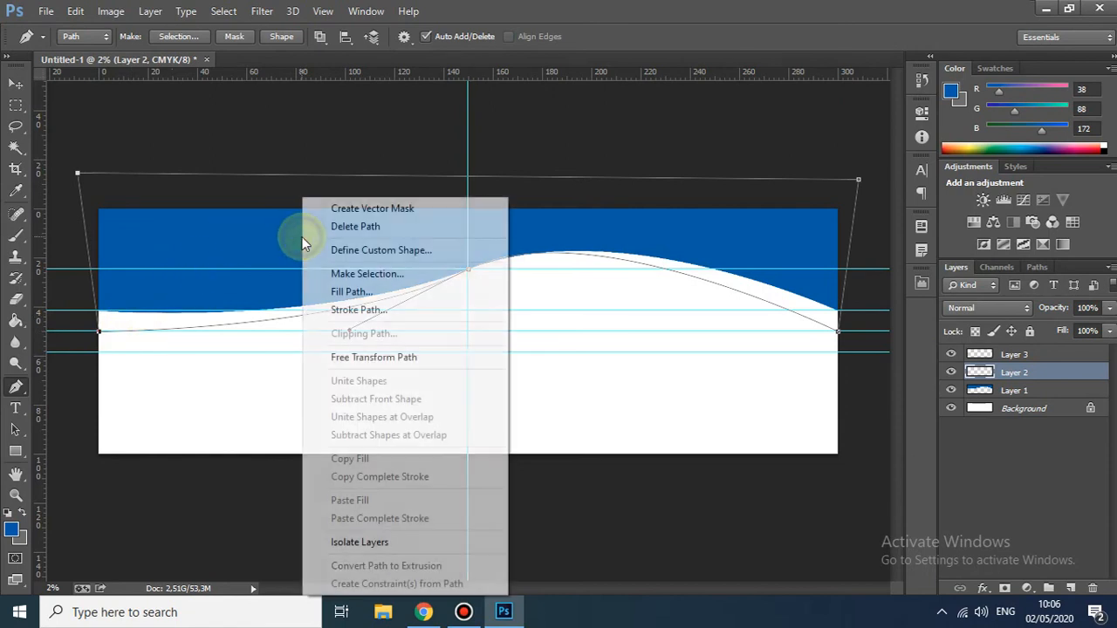
pyautogui.click(366, 274)
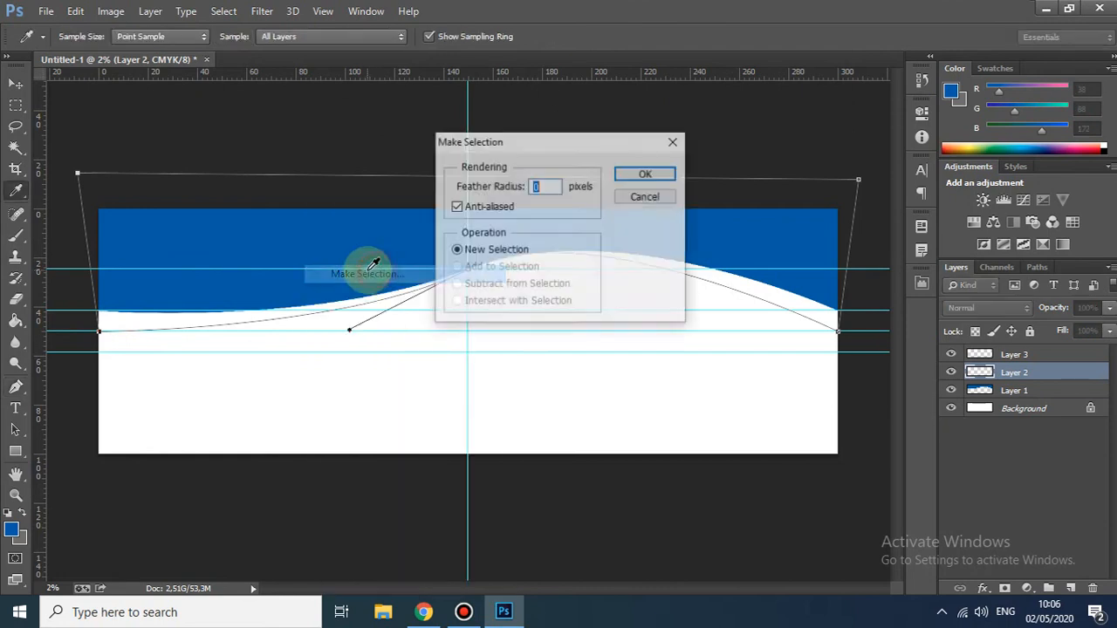
pyautogui.click(646, 175)
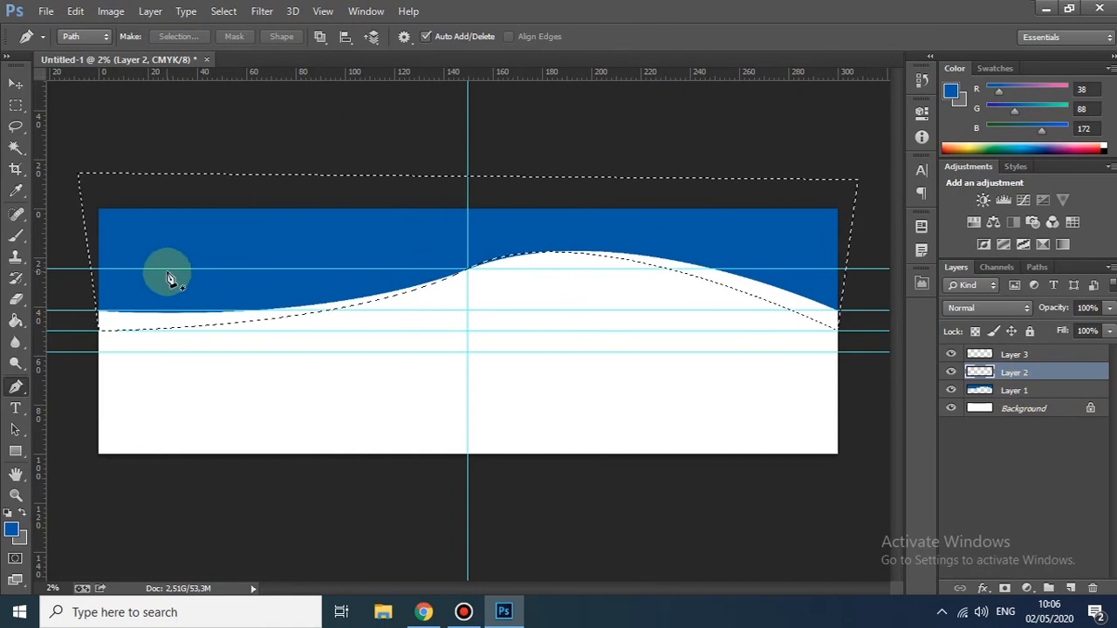
# Step: Set the foreground color to the light orange debe5d
pyautogui.click(12, 530)
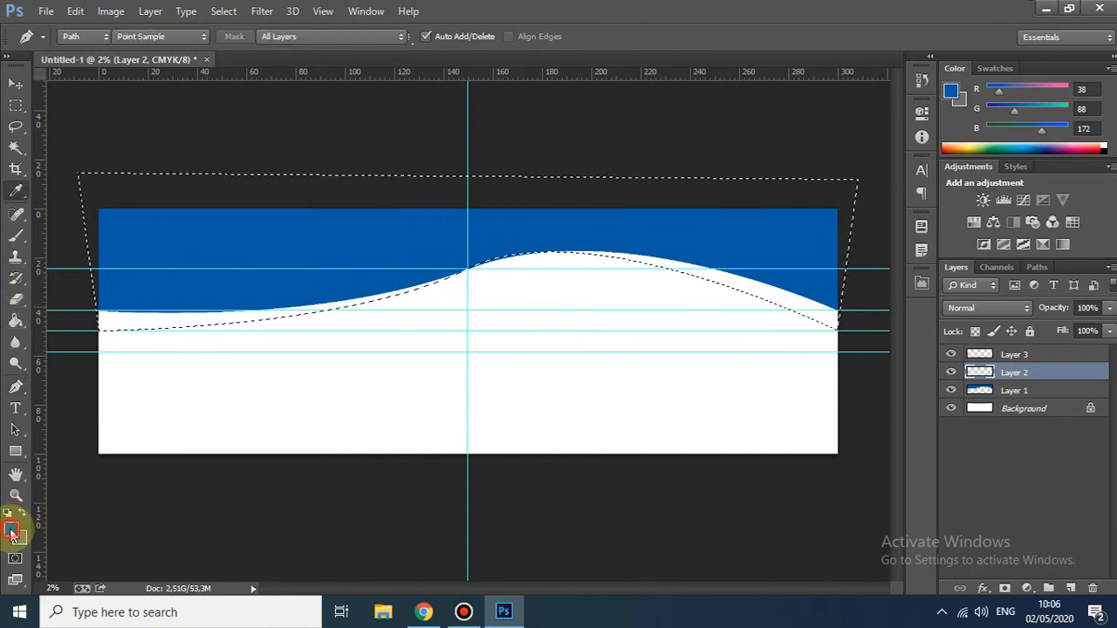
pyautogui.click(868, 491)
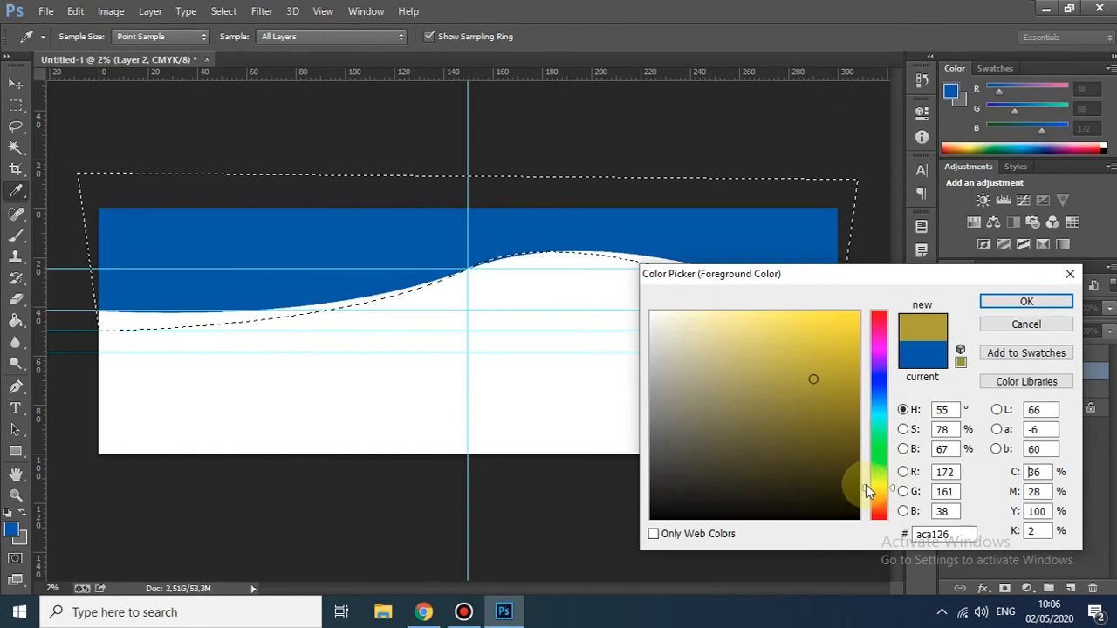
pyautogui.click(875, 494)
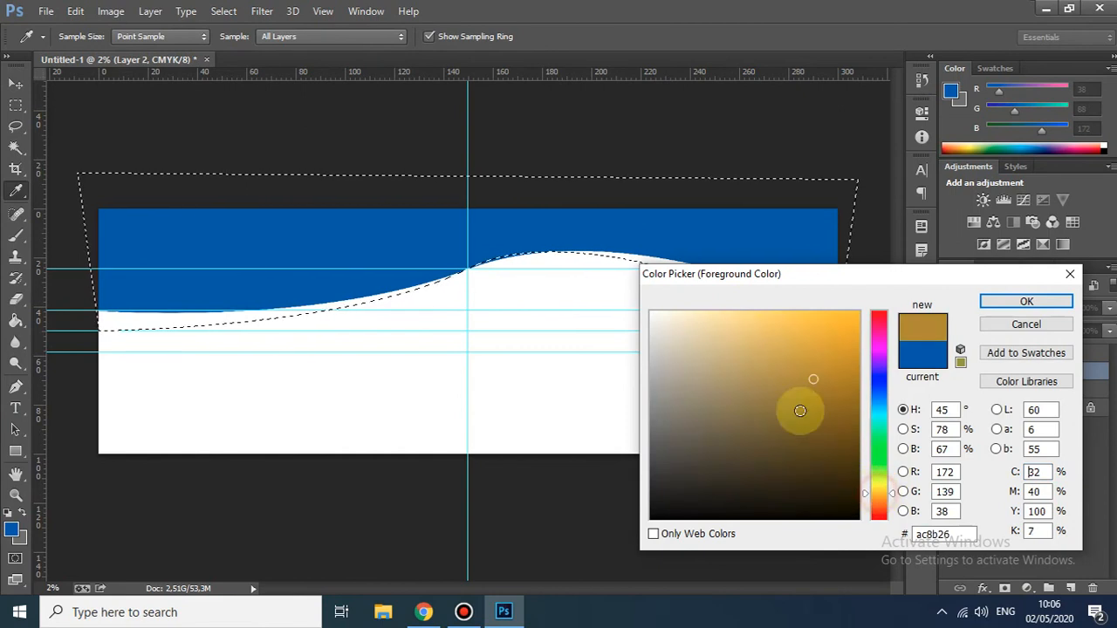
pyautogui.click(747, 320)
pyautogui.click(772, 338)
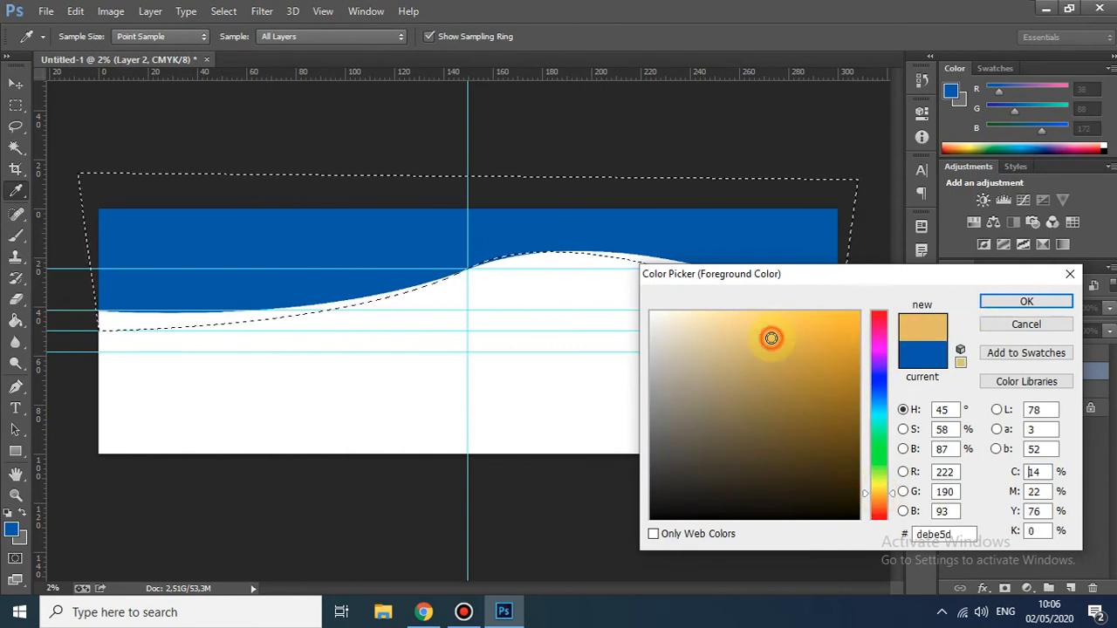
pyautogui.click(1010, 302)
pyautogui.press('p')
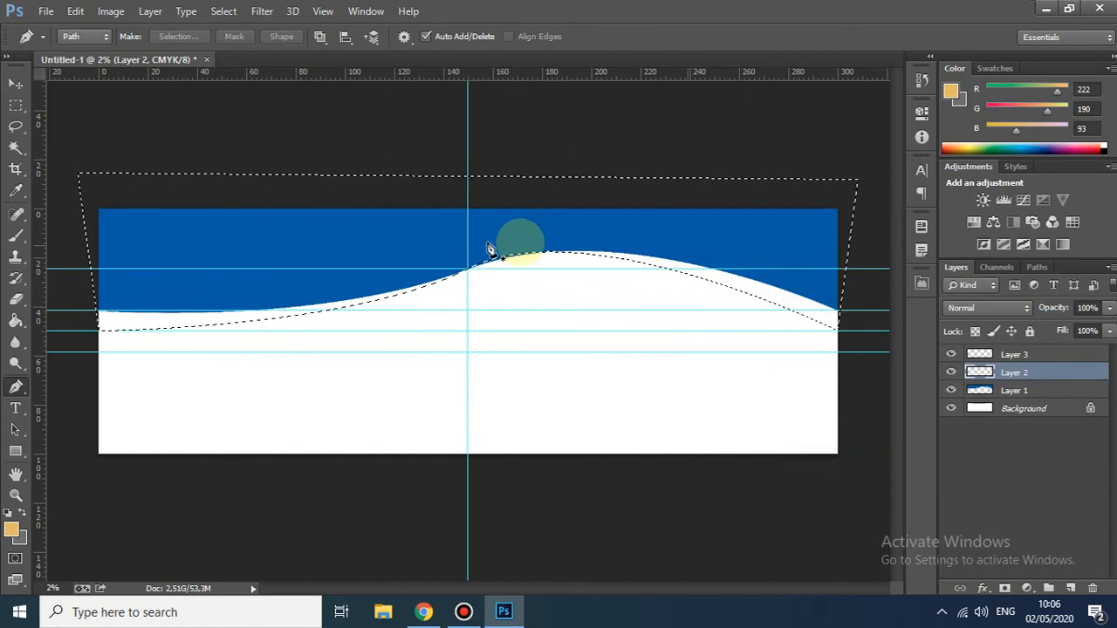
# Step: Fill the wave selection on Layer 2 with the light orange foreground color using the Paint Bucket, and deselect
pyautogui.click(16, 320)
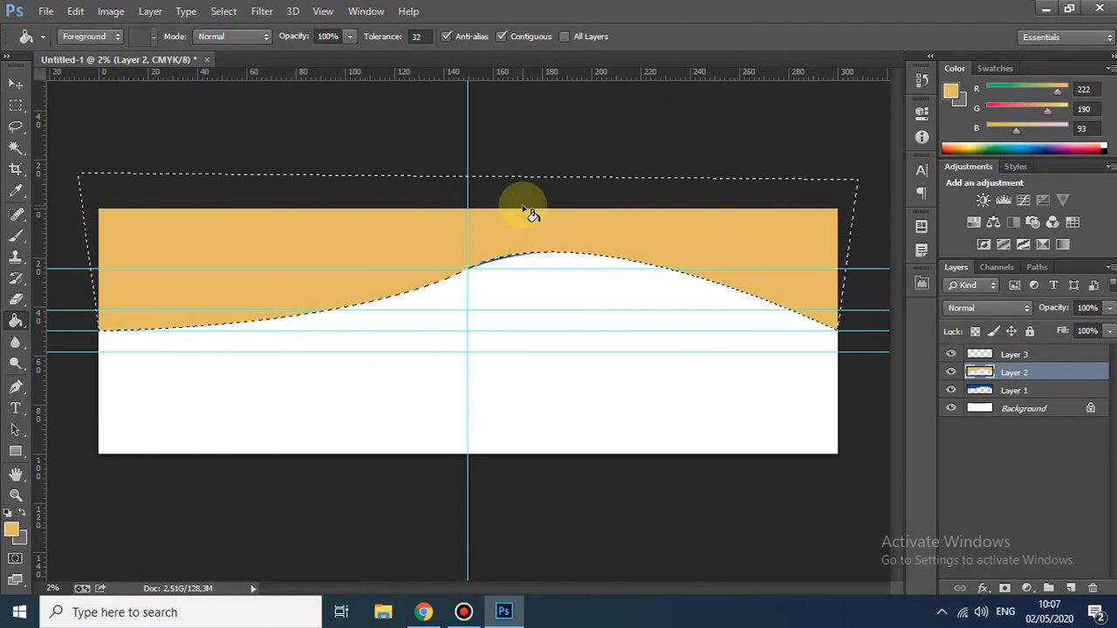
pyautogui.hotkey('ctrl', 'd')
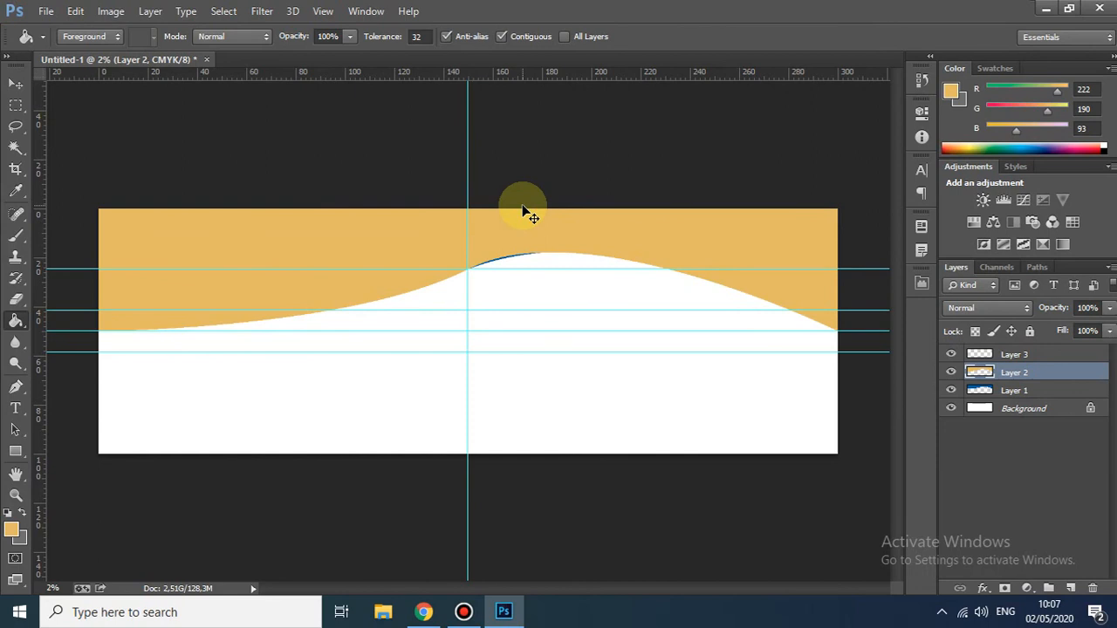
# Step: On Layer 3, draw an open Pen path from the canvas's left edge at the lowest guide, through the upper guide intersection, to the right edge
pyautogui.click(1014, 360)
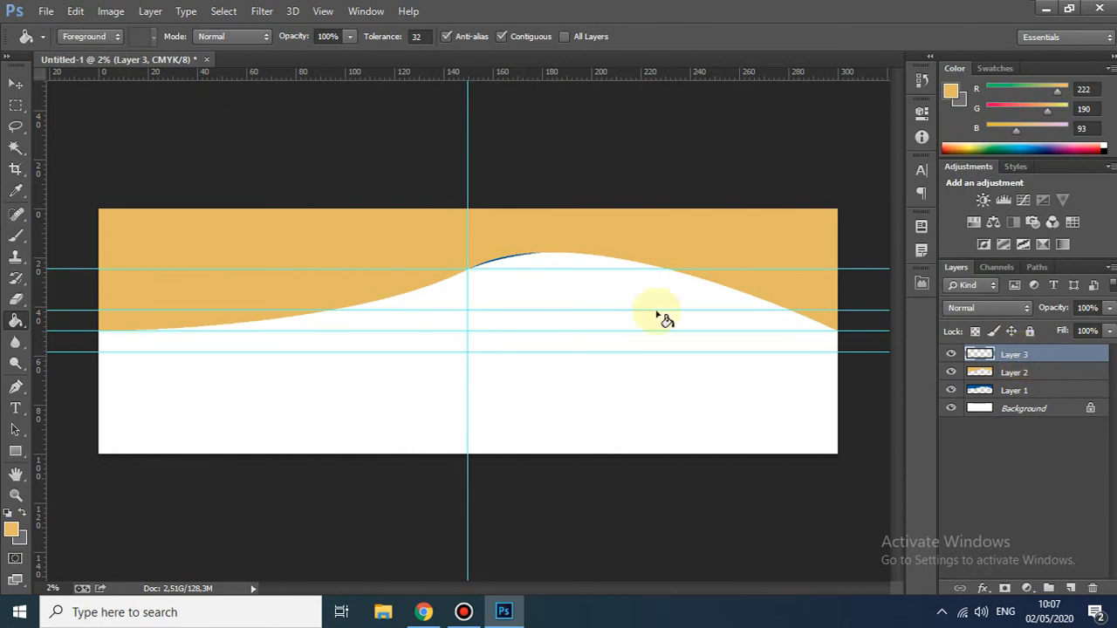
pyautogui.click(14, 392)
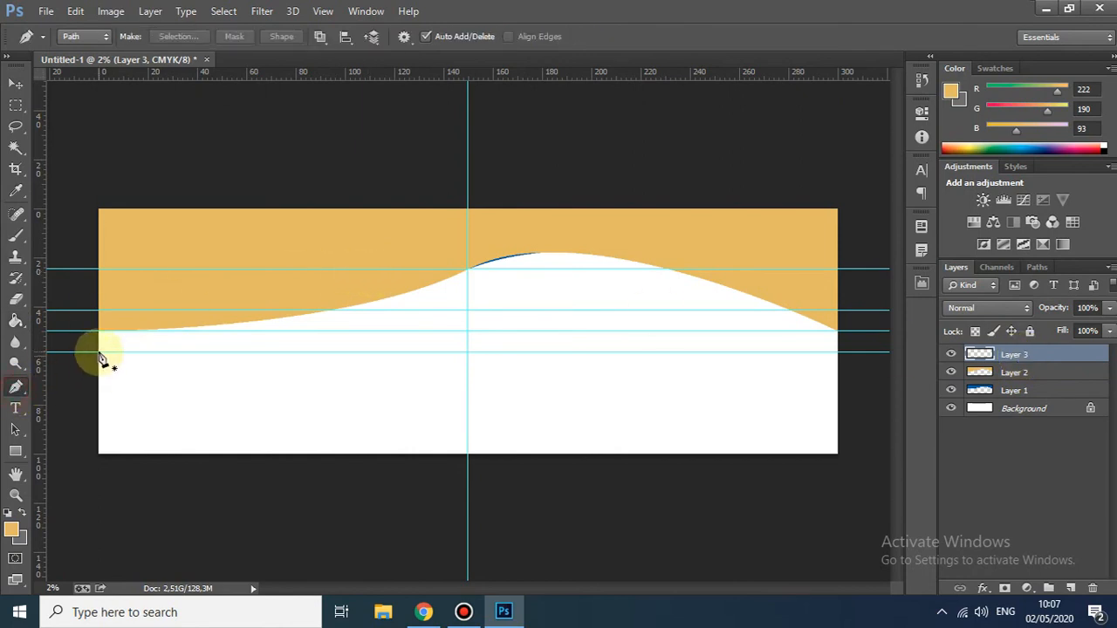
pyautogui.click(99, 354)
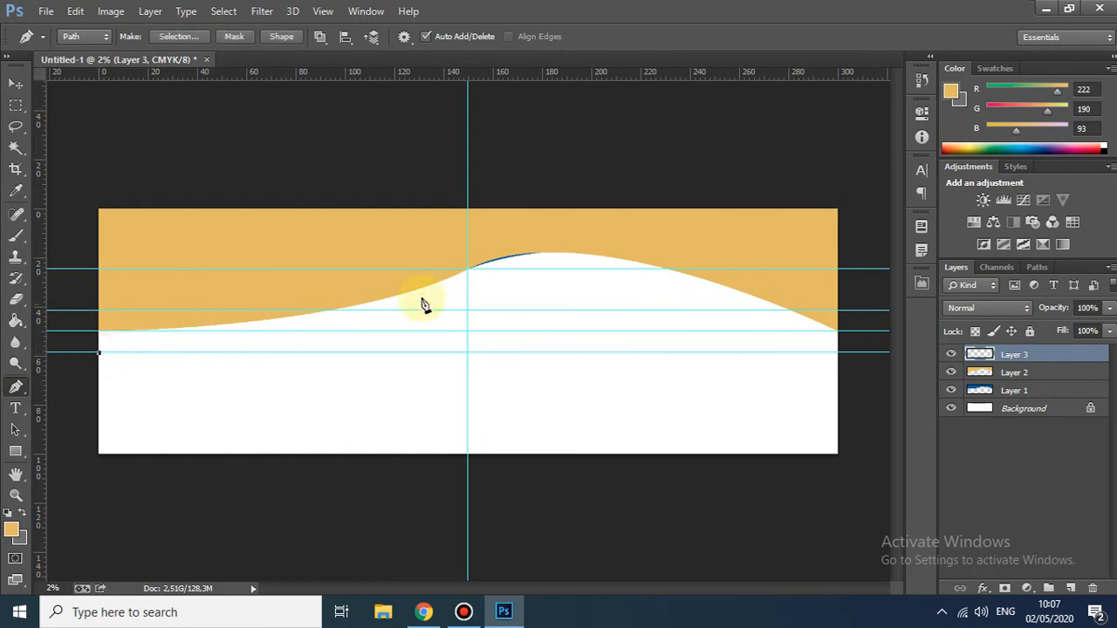
pyautogui.click(469, 269)
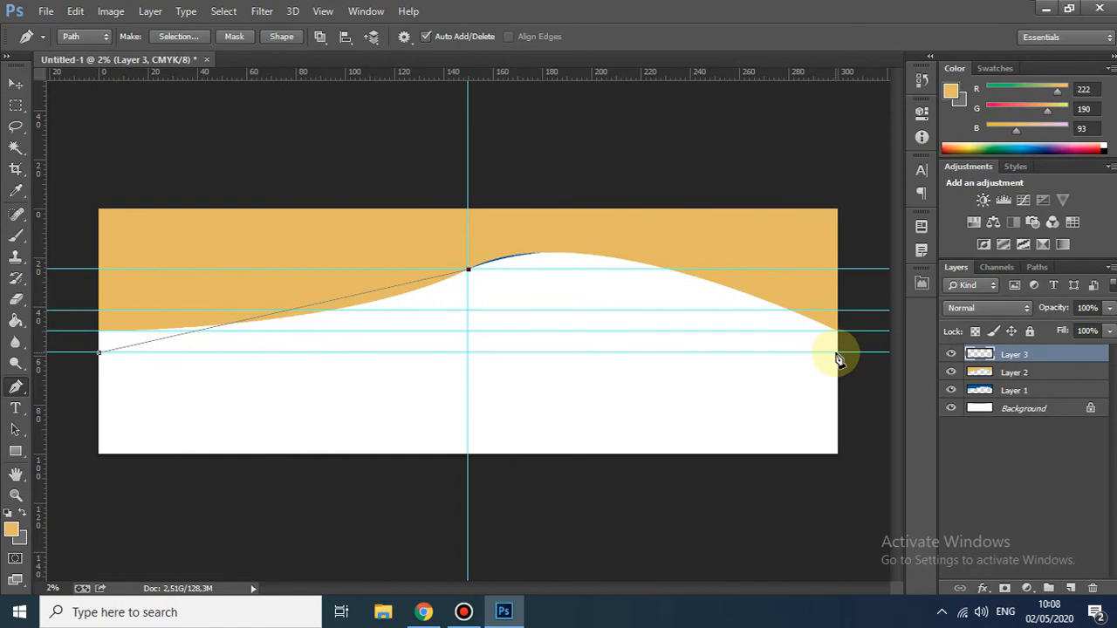
pyautogui.click(838, 354)
# Step: Convert the middle anchor of the Layer 3 path to a smooth point, pulling its handles up and to the right to form a wave
pyautogui.rightClick(15, 387)
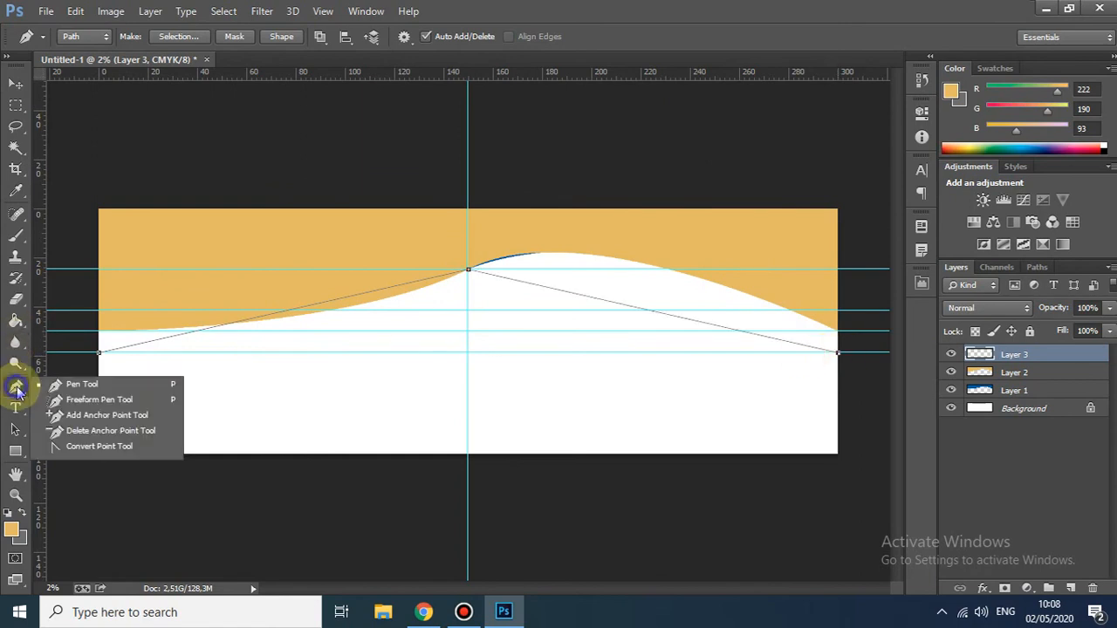
pyautogui.click(89, 446)
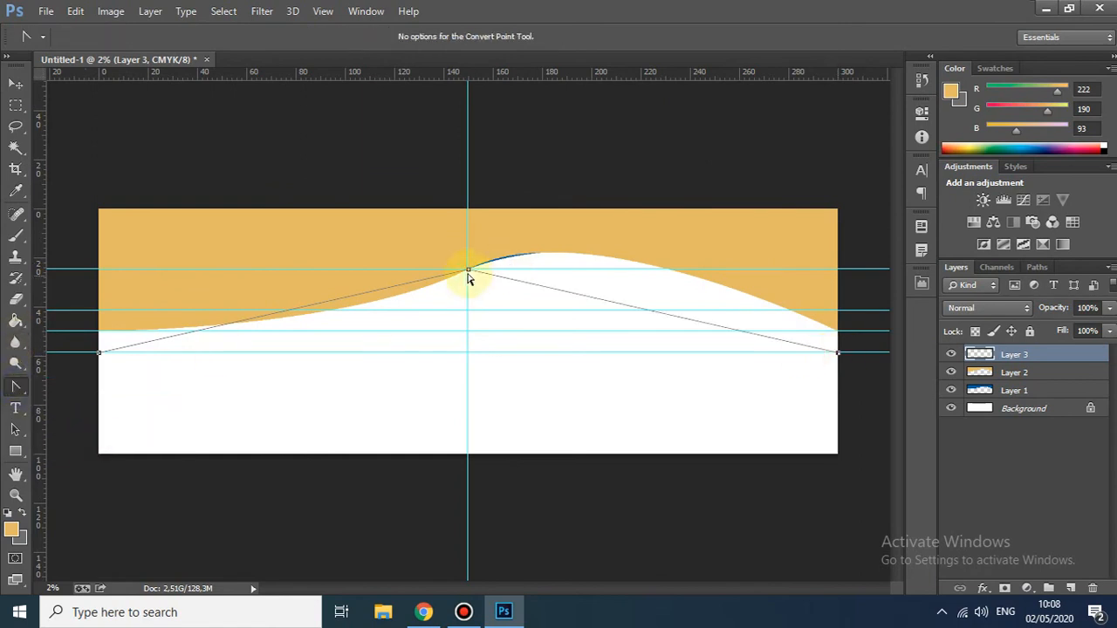
pyautogui.moveTo(468, 271); pyautogui.dragTo(601, 207)
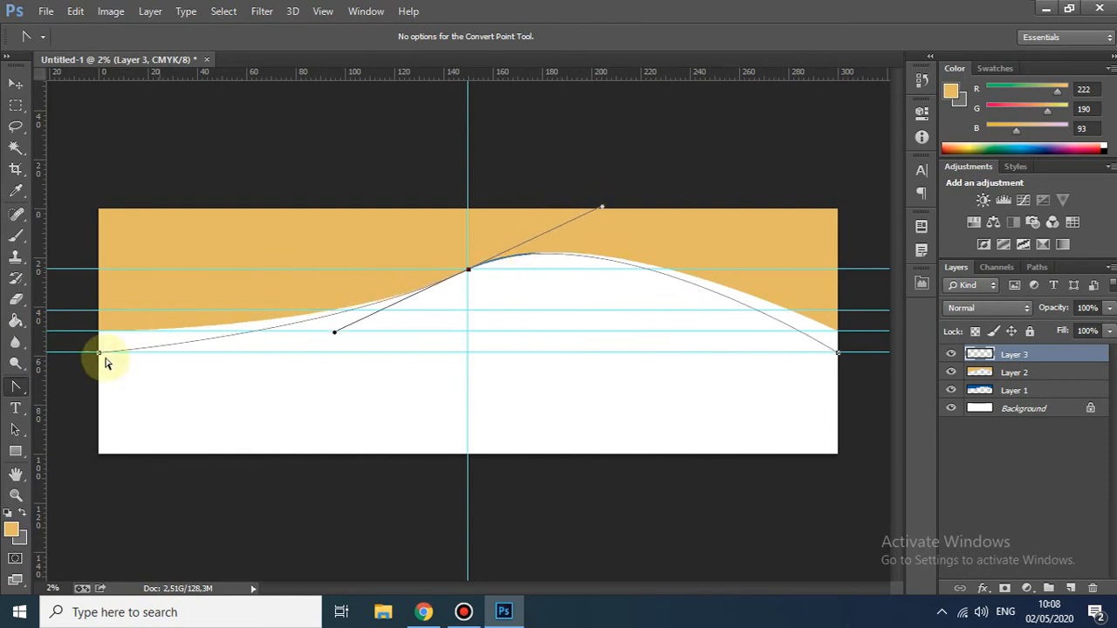
# Step: Continue the Layer 3 path with the Pen tool through two corner points outside and above the canvas, and close it at its starting anchor
pyautogui.click(21, 393)
pyautogui.click(73, 388)
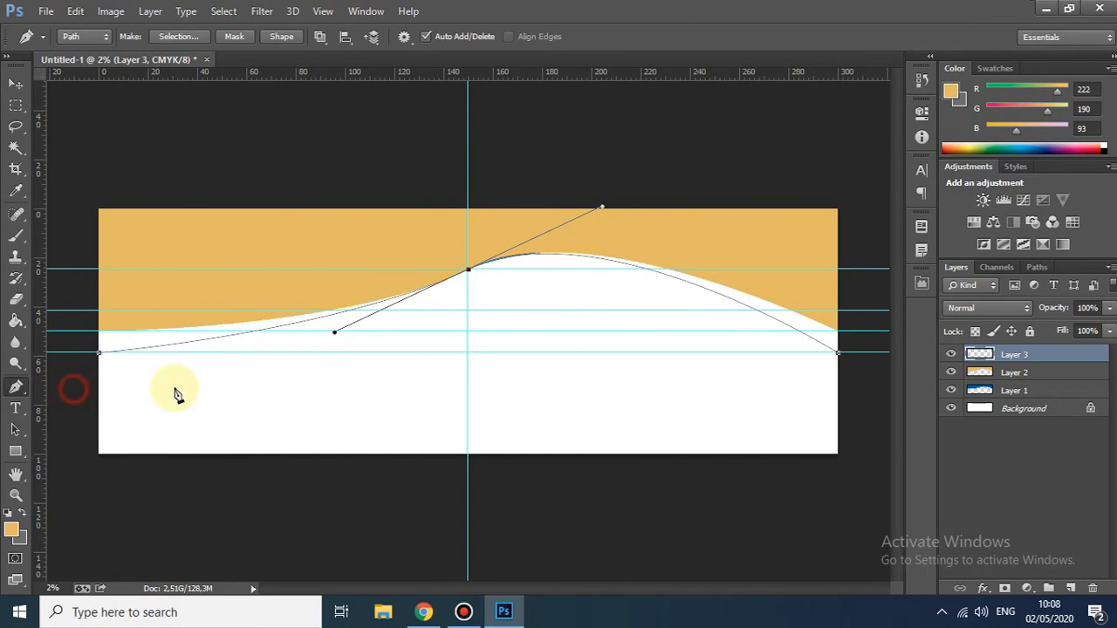
pyautogui.click(839, 353)
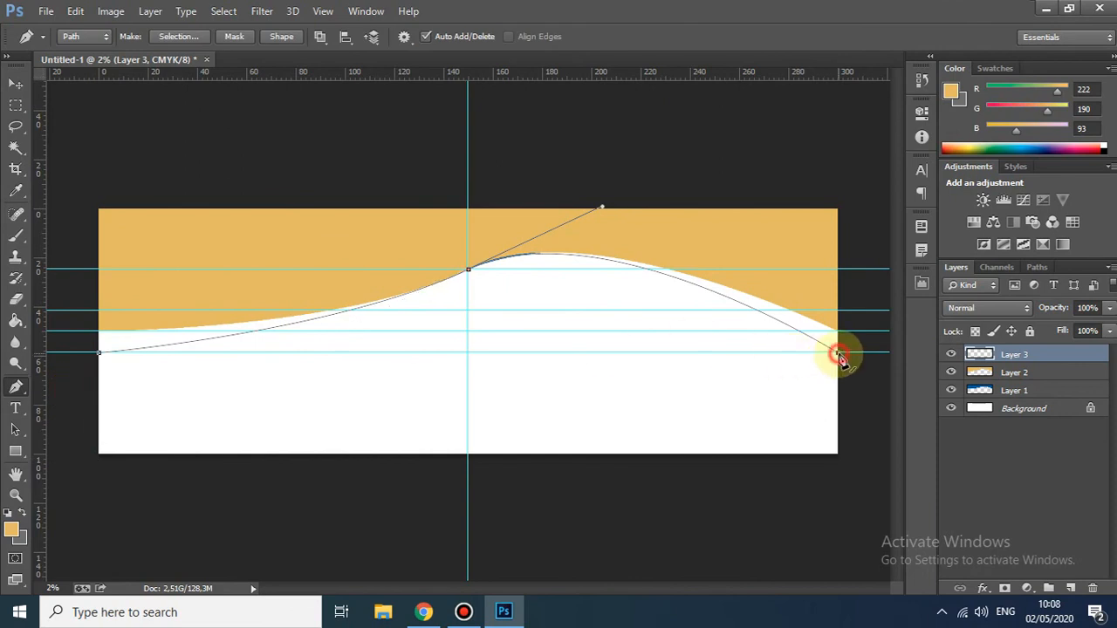
pyautogui.click(851, 187)
pyautogui.click(68, 187)
pyautogui.click(100, 355)
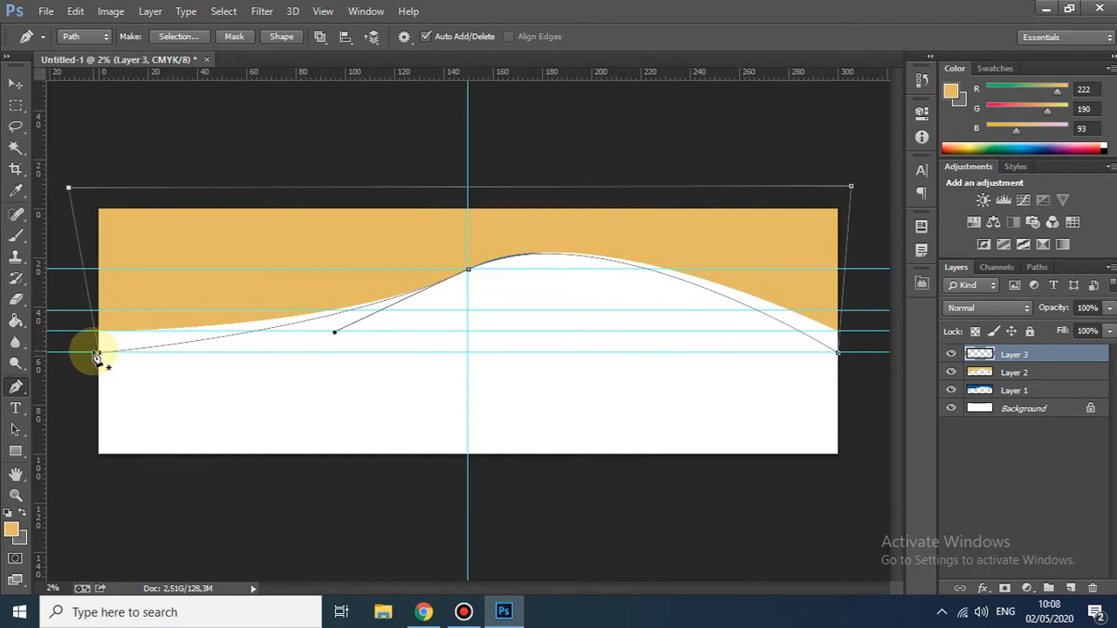
# Step: Make a selection from the closed Layer 3 wave path
pyautogui.rightClick(272, 232)
pyautogui.click(342, 274)
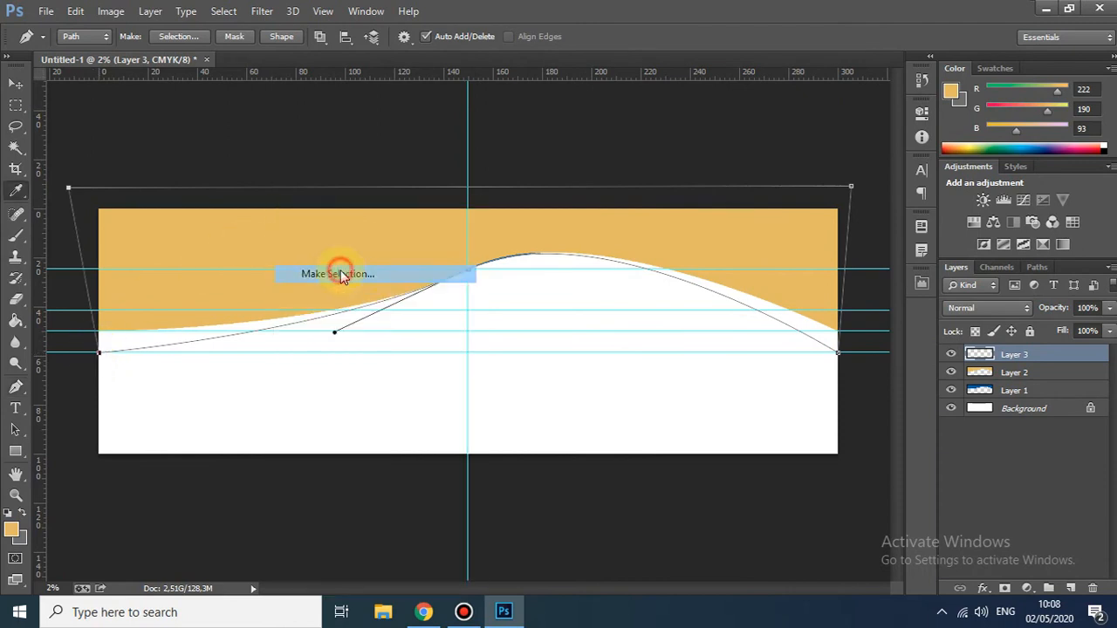
pyautogui.click(645, 174)
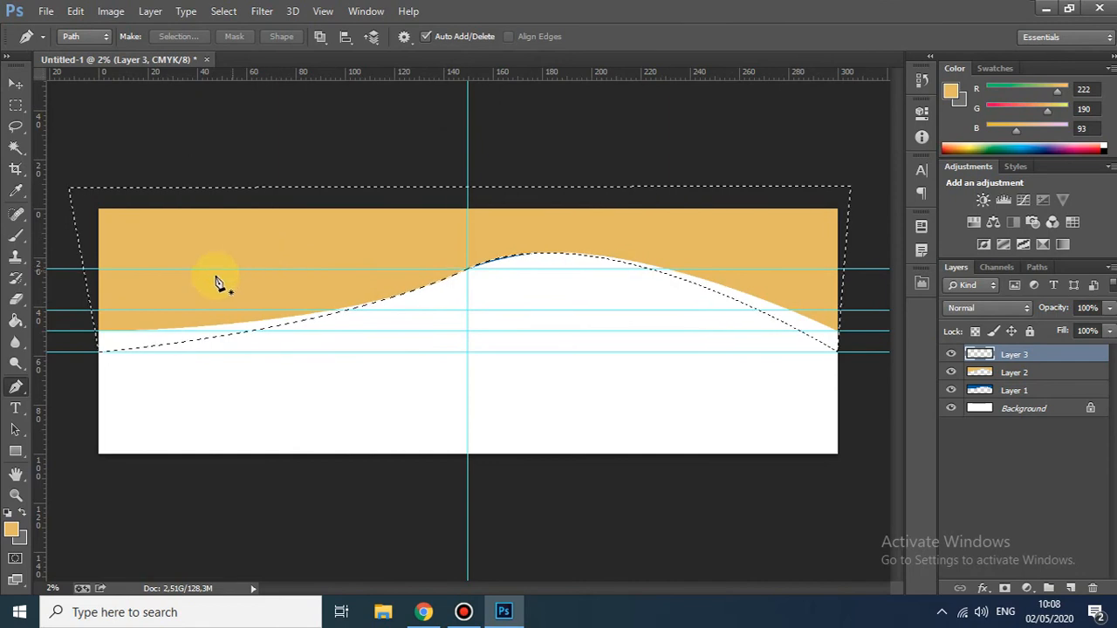
# Step: Set the foreground color to a medium gray with RGB values 110, 109, 108
pyautogui.click(10, 528)
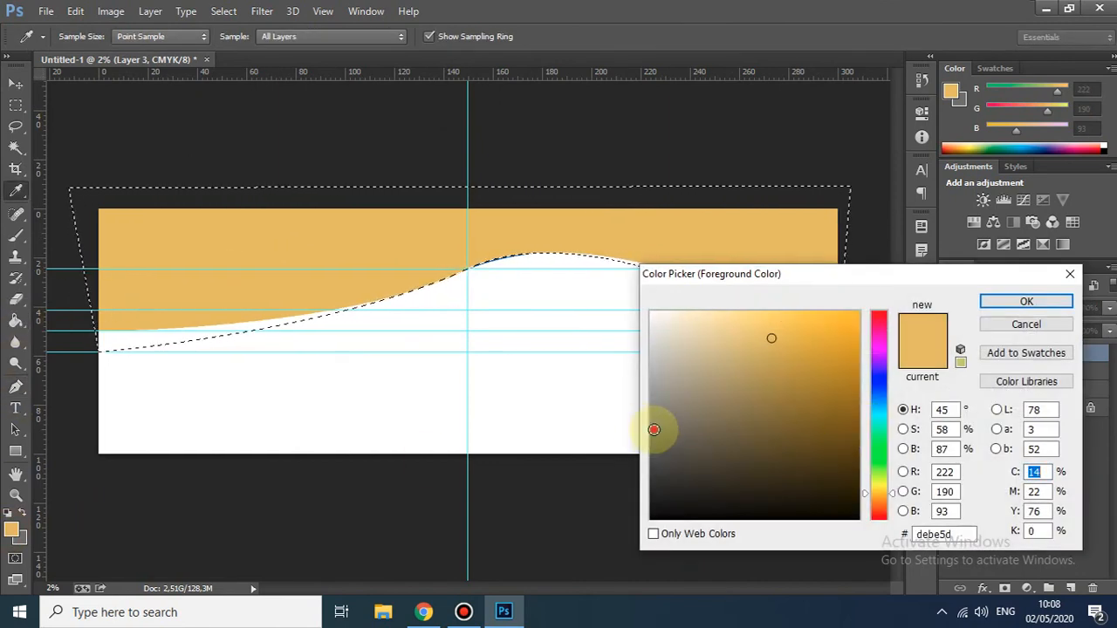
pyautogui.click(654, 429)
pyautogui.click(1040, 301)
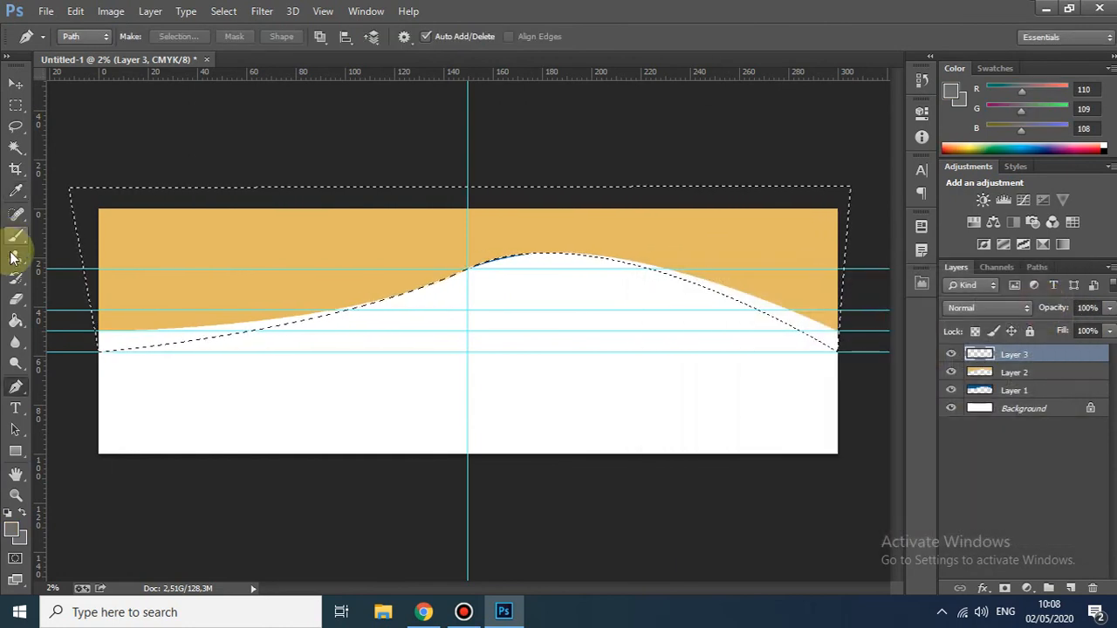
# Step: Fill the wave selection on Layer 3 with the gray foreground color using the Paint Bucket, and deselect
pyautogui.click(16, 323)
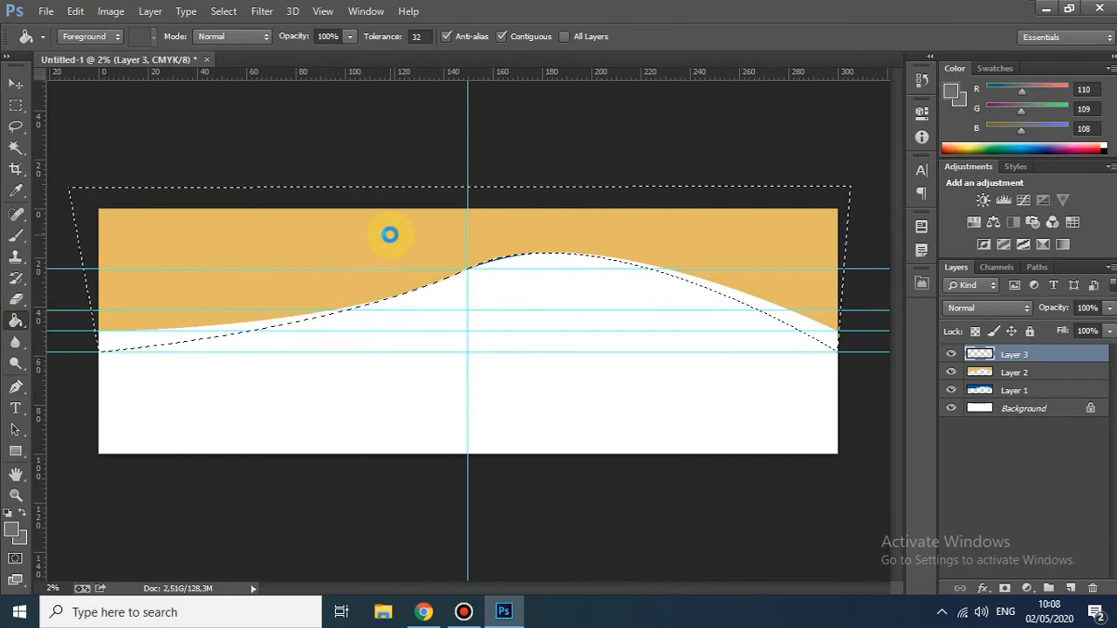
pyautogui.click(389, 234)
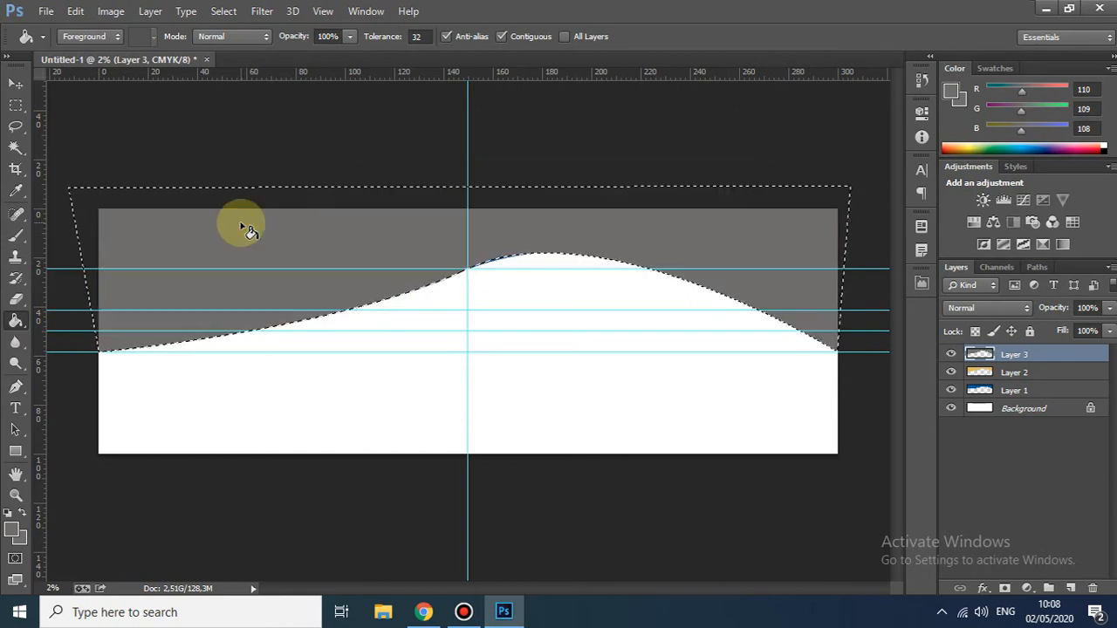
pyautogui.click(1013, 393)
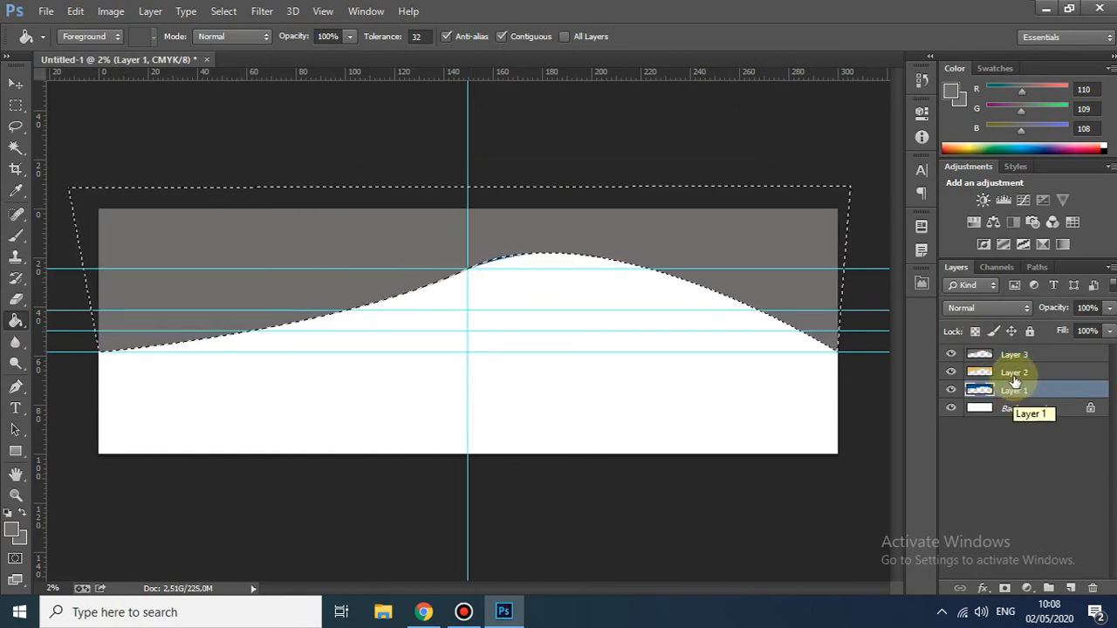
pyautogui.click(1017, 375)
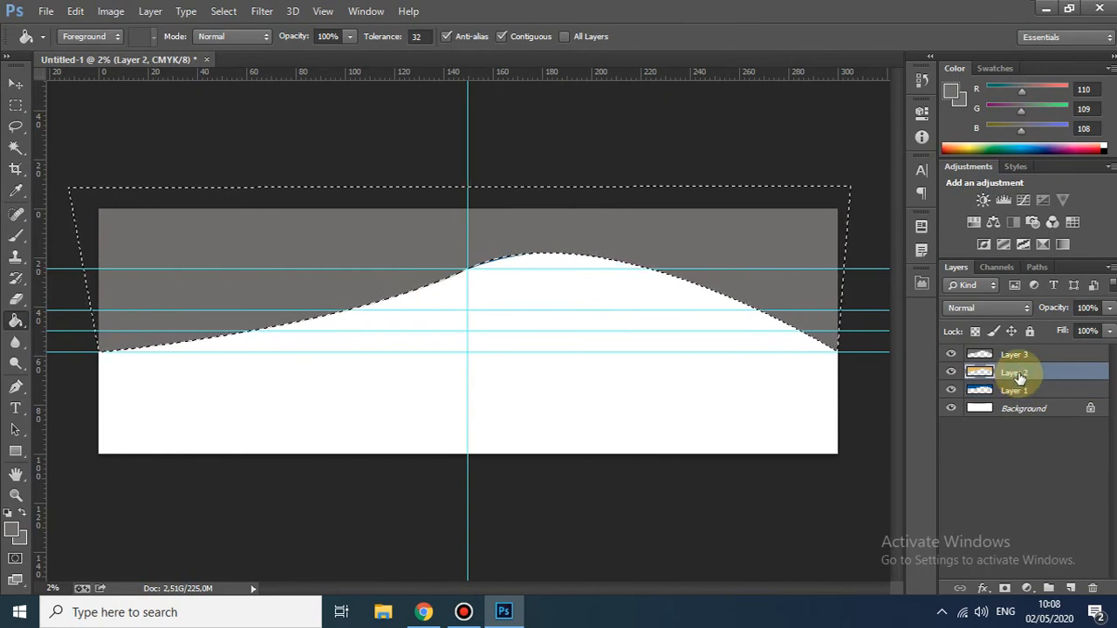
pyautogui.click(1012, 355)
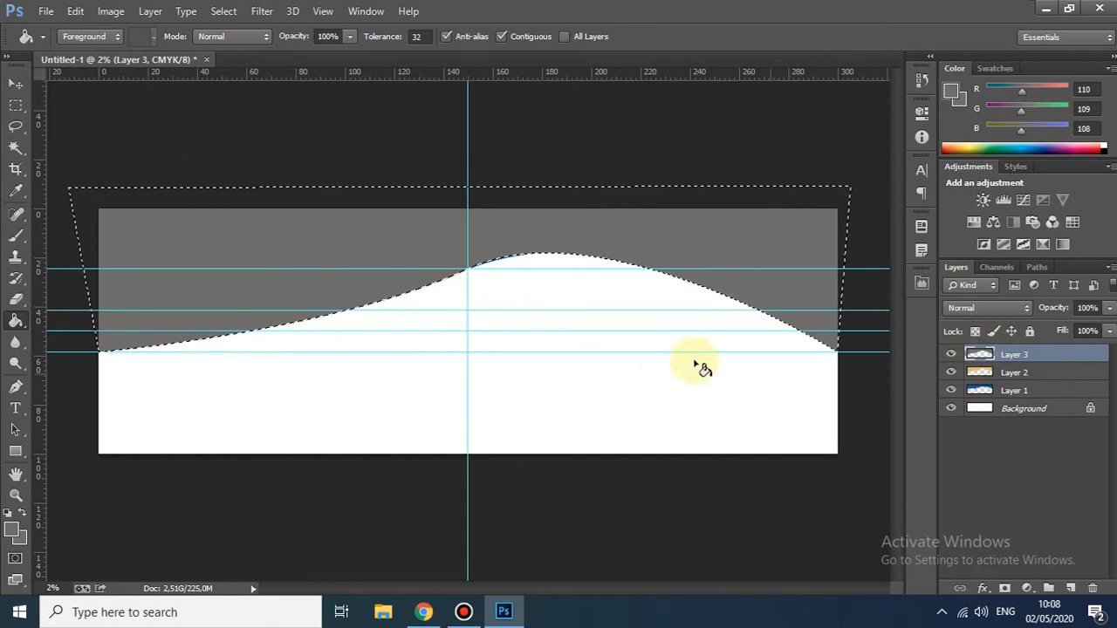
pyautogui.hotkey('ctrl', 'd')
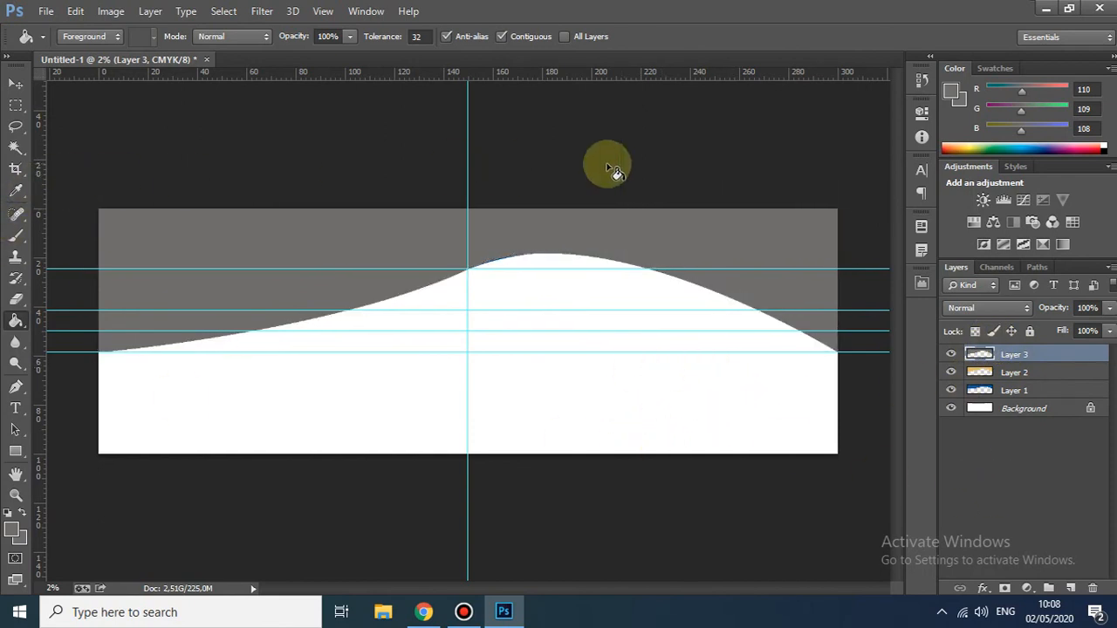
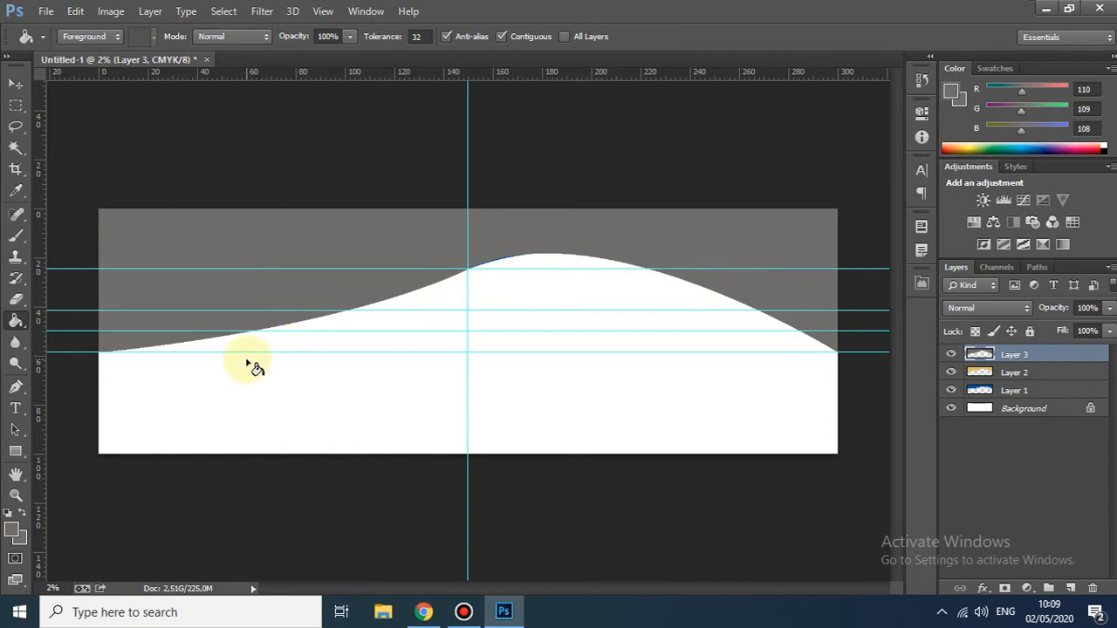
pyautogui.click(1019, 376)
pyautogui.click(1020, 392)
pyautogui.click(1020, 374)
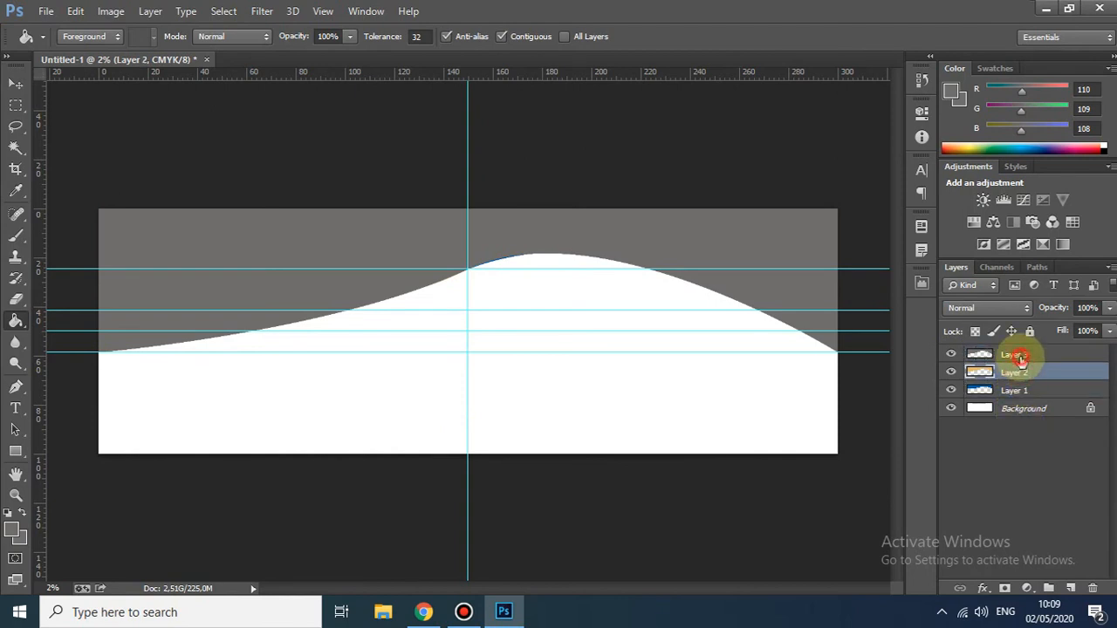
pyautogui.click(1018, 357)
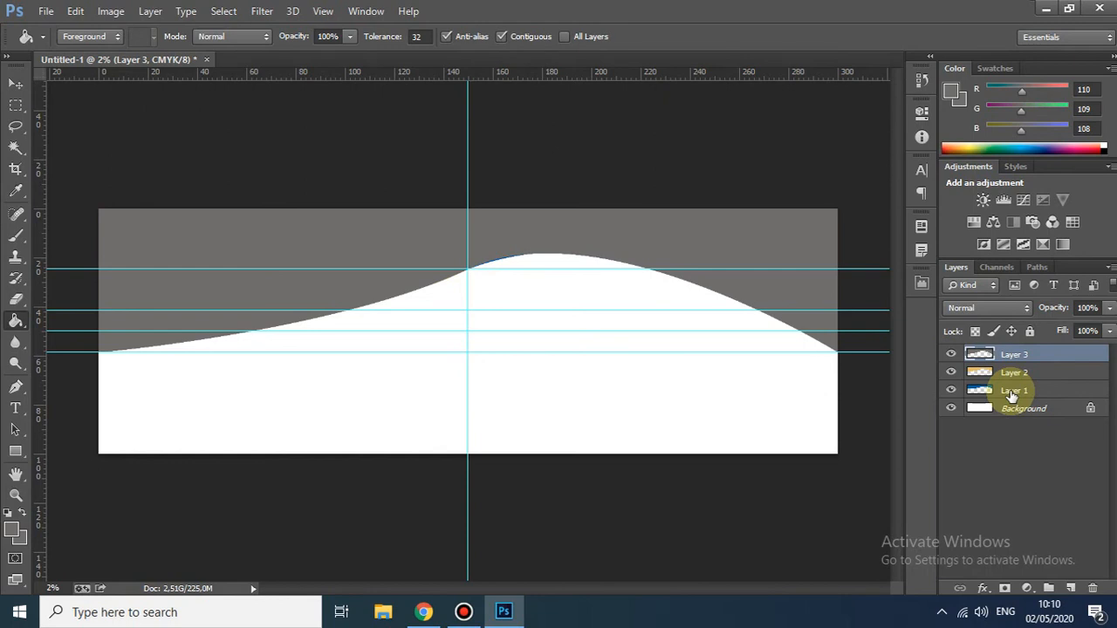
pyautogui.click(1014, 395)
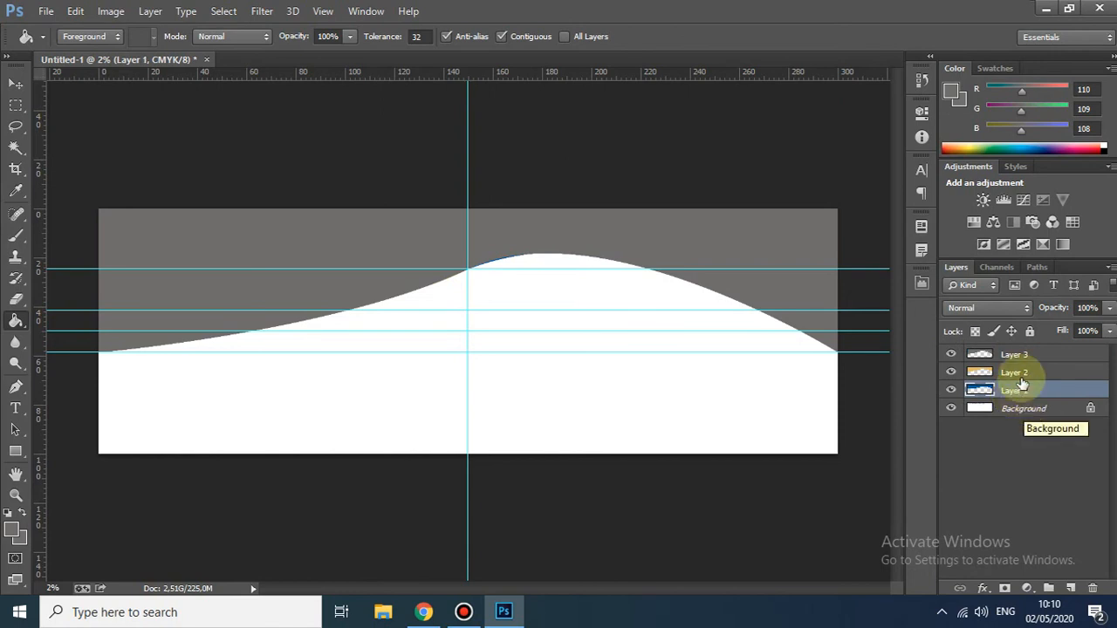
pyautogui.click(1015, 374)
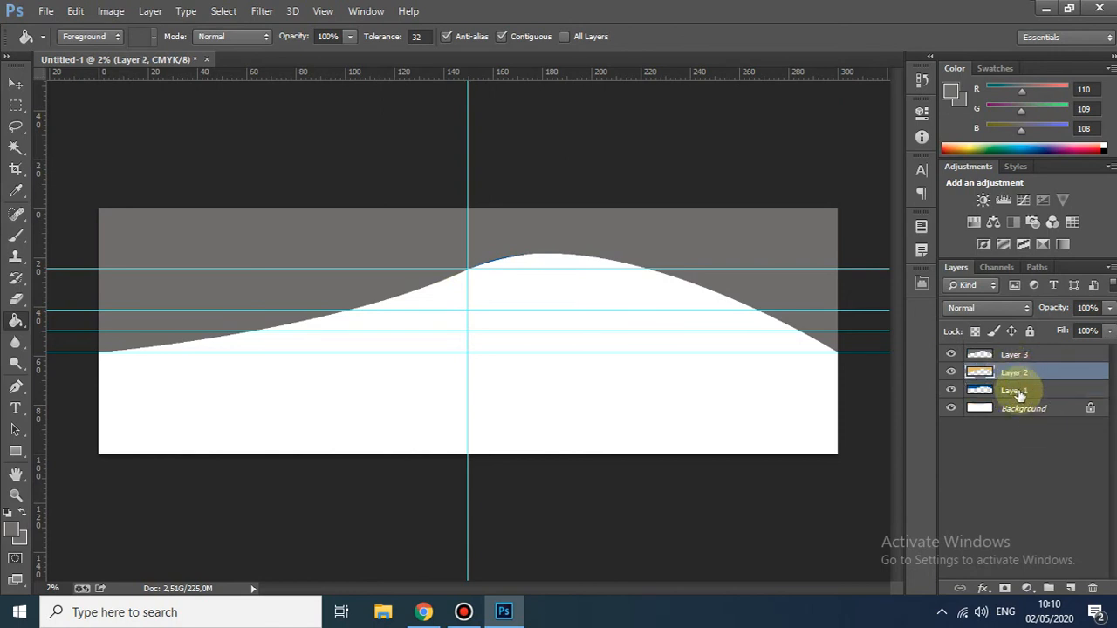
# Step: Reorder the layers so that Layer 1 is on top and Layer 2 lies between Layer 1 and Layer 3
pyautogui.click(1016, 390)
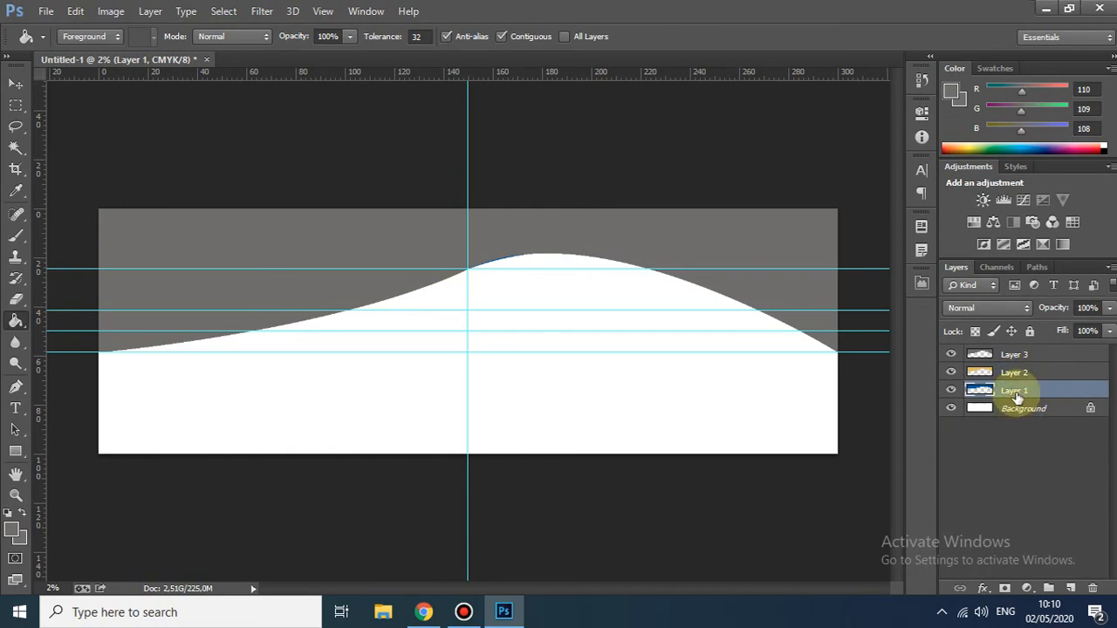
pyautogui.moveTo(1016, 397); pyautogui.dragTo(1016, 354)
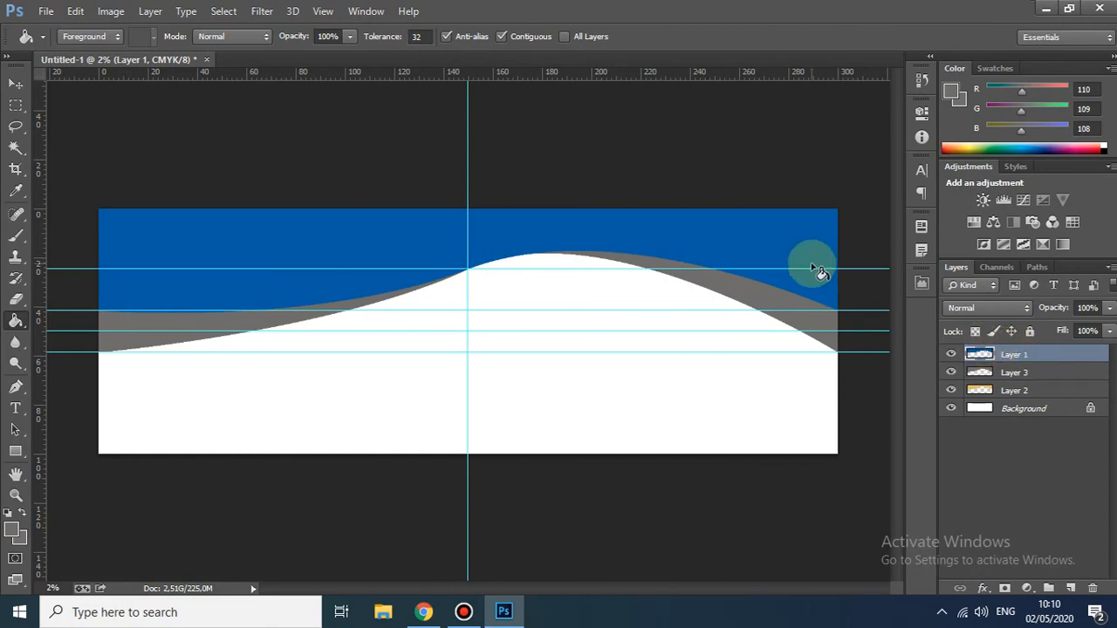
pyautogui.click(1015, 398)
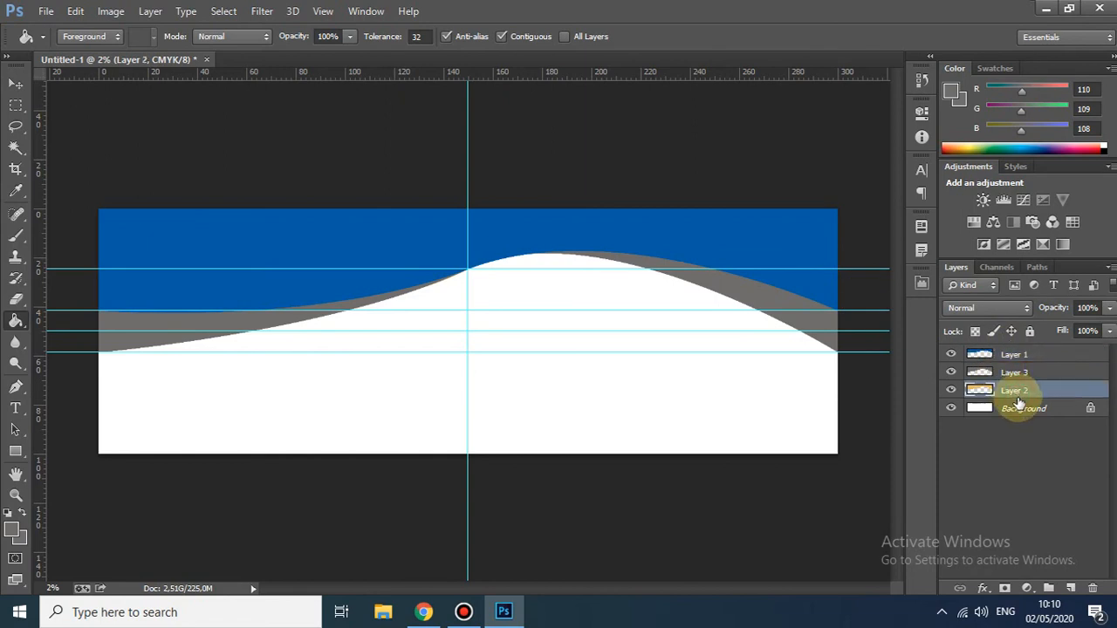
pyautogui.moveTo(1015, 394); pyautogui.dragTo(1012, 370)
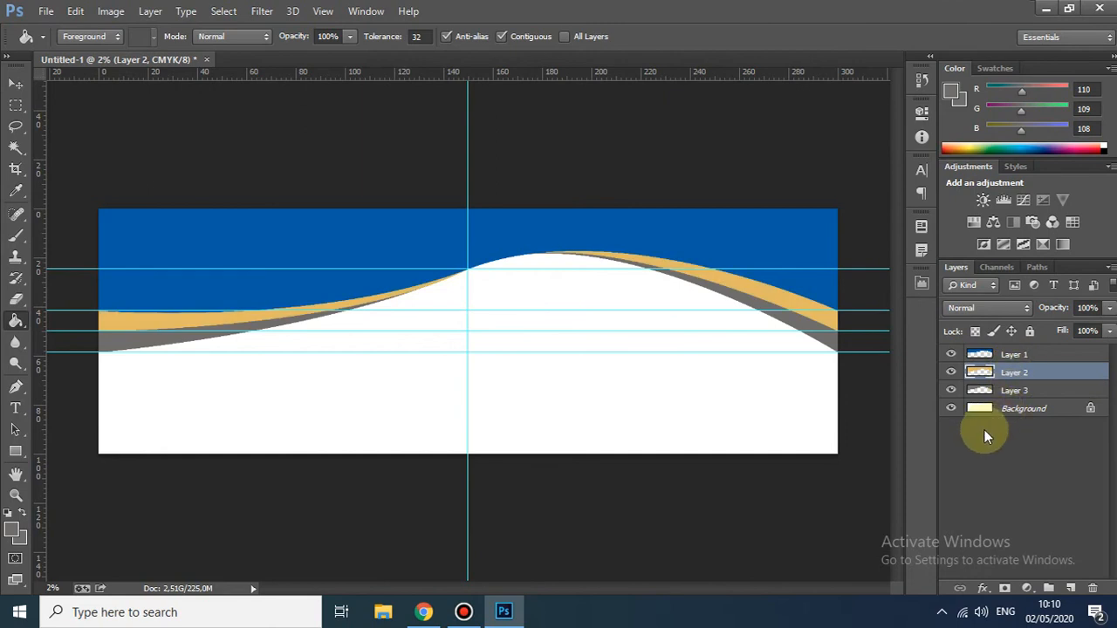
# Step: Select Layers 1, 2 and 3 in turn to review their stacking order against the colored waves
pyautogui.click(1020, 354)
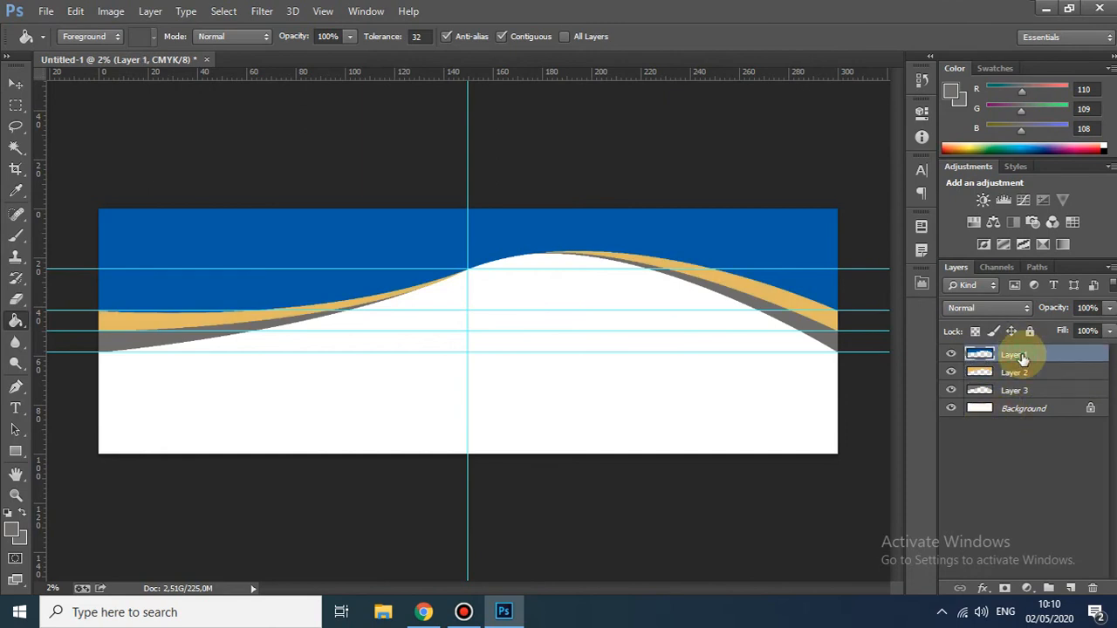
pyautogui.click(1021, 377)
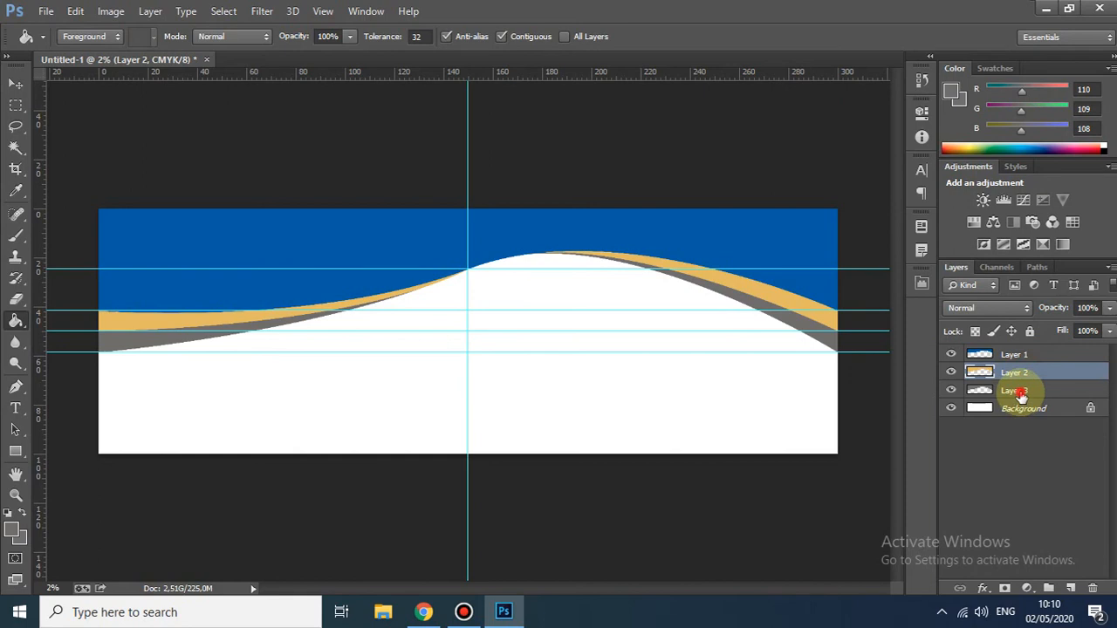
pyautogui.click(1021, 396)
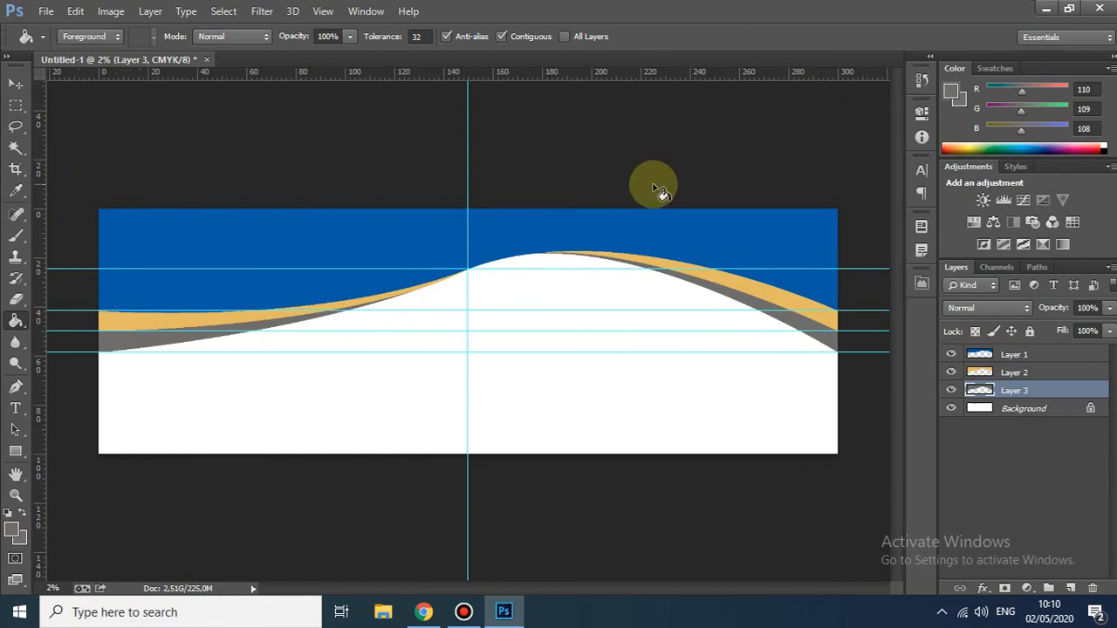
pyautogui.click(1023, 359)
pyautogui.click(1027, 375)
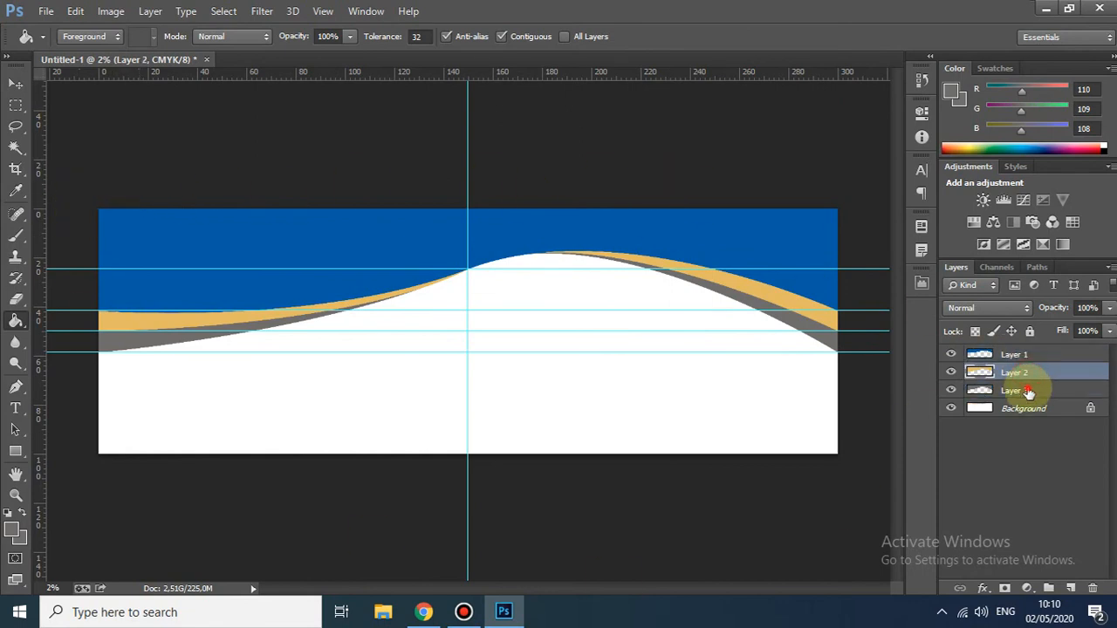
pyautogui.click(1028, 392)
pyautogui.click(1023, 357)
pyautogui.click(1025, 375)
pyautogui.click(1026, 392)
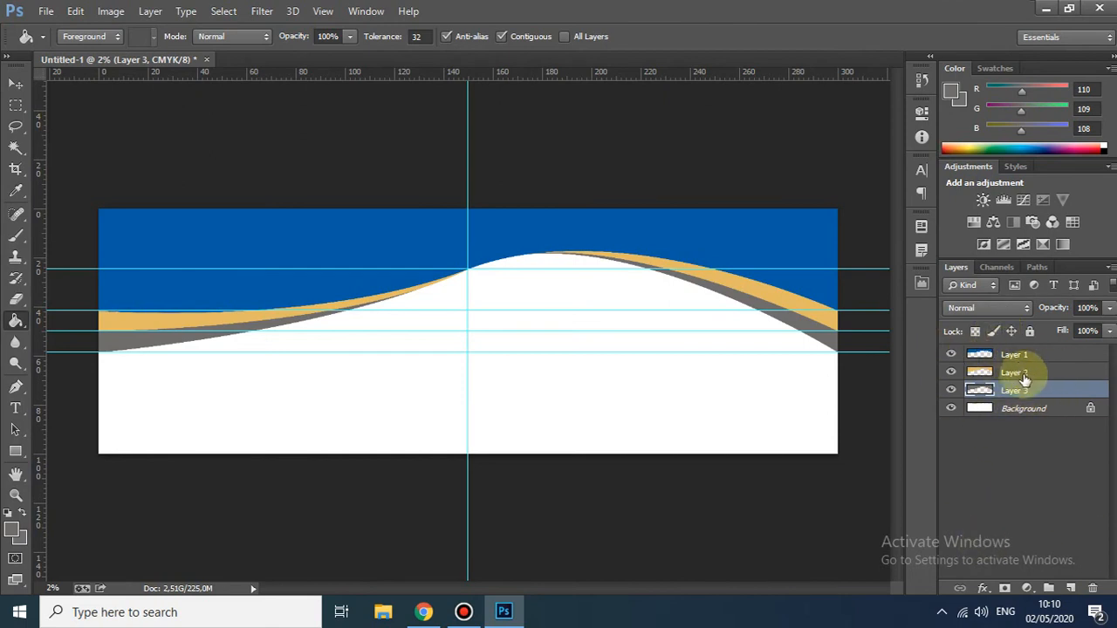
pyautogui.click(1022, 376)
pyautogui.click(1020, 355)
pyautogui.click(1023, 378)
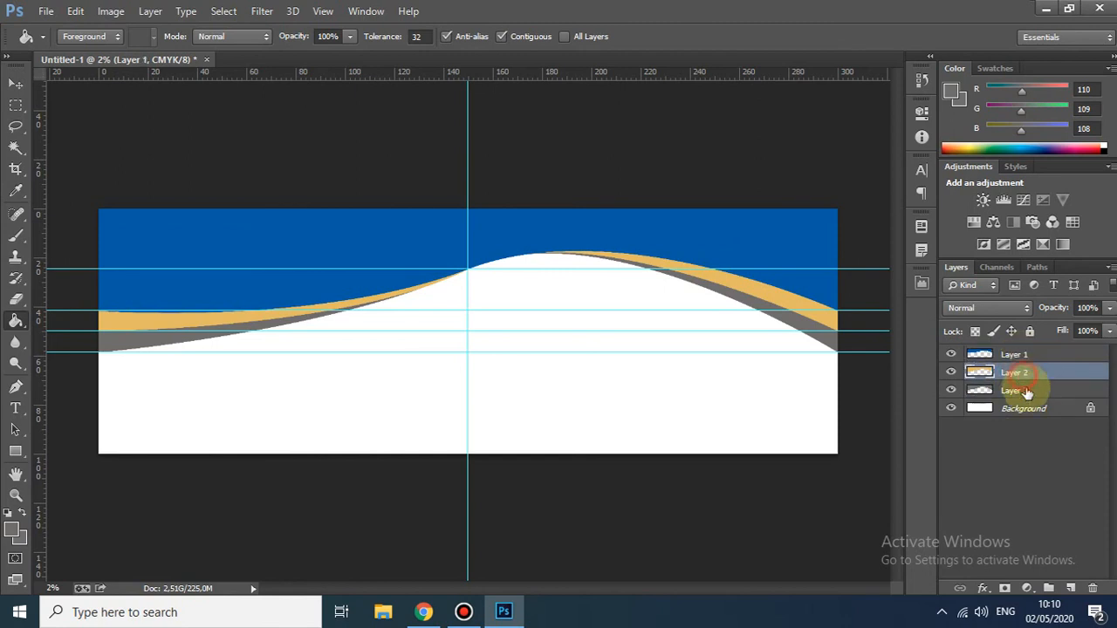
# Step: Check which colored wave each of Layers 1, 2 and 3 holds by selecting them one after another
pyautogui.click(1024, 390)
pyautogui.click(1023, 356)
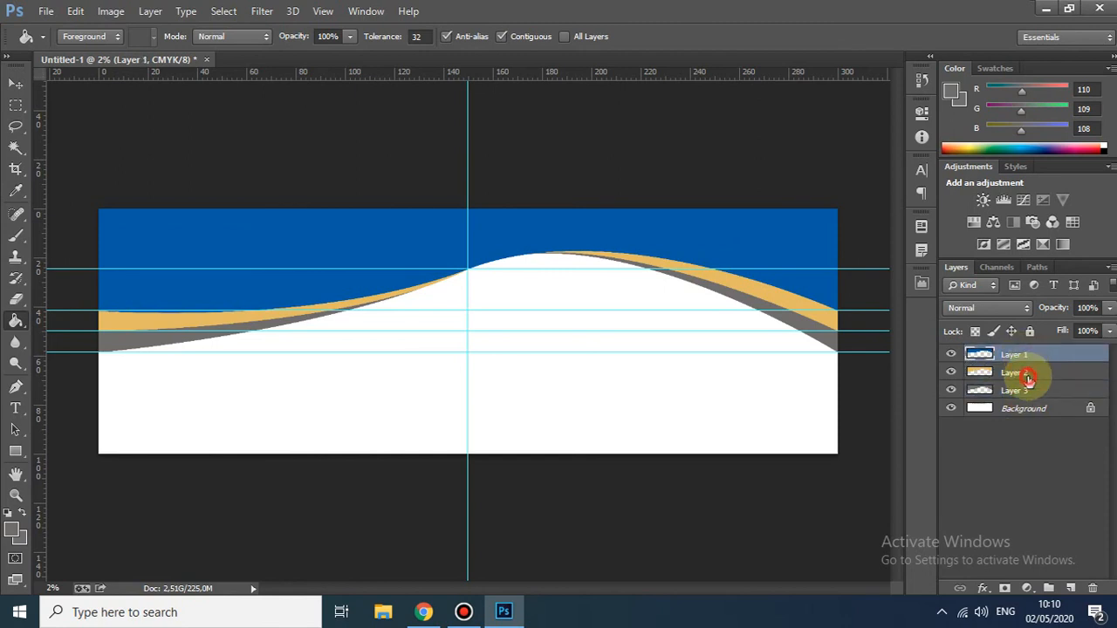
pyautogui.click(1028, 377)
pyautogui.click(1022, 392)
pyautogui.click(1012, 356)
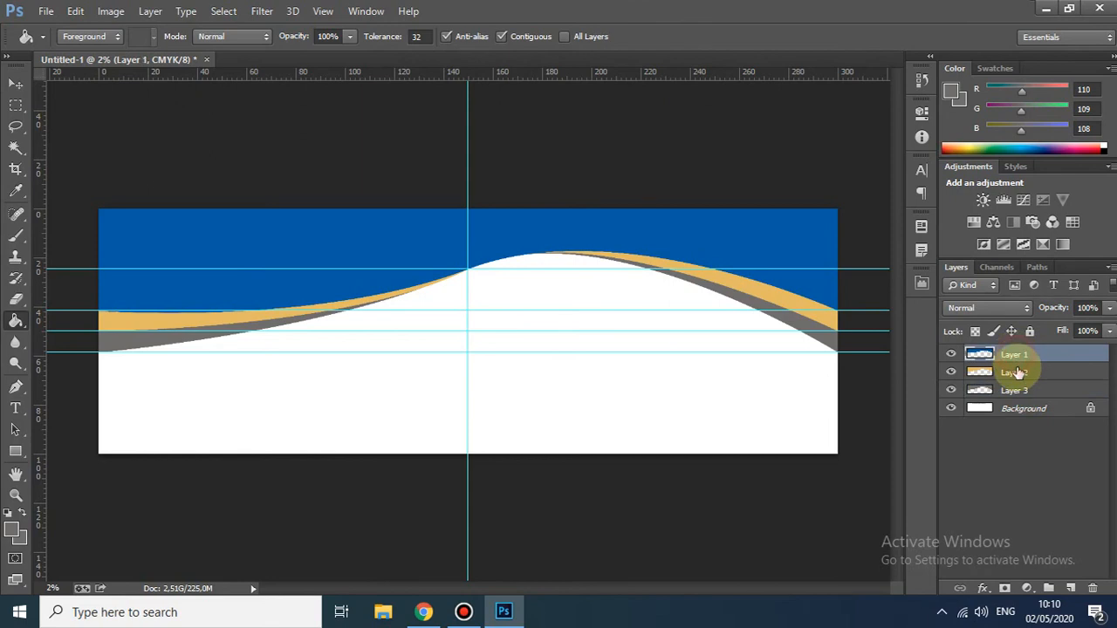
pyautogui.click(1016, 374)
pyautogui.click(1020, 388)
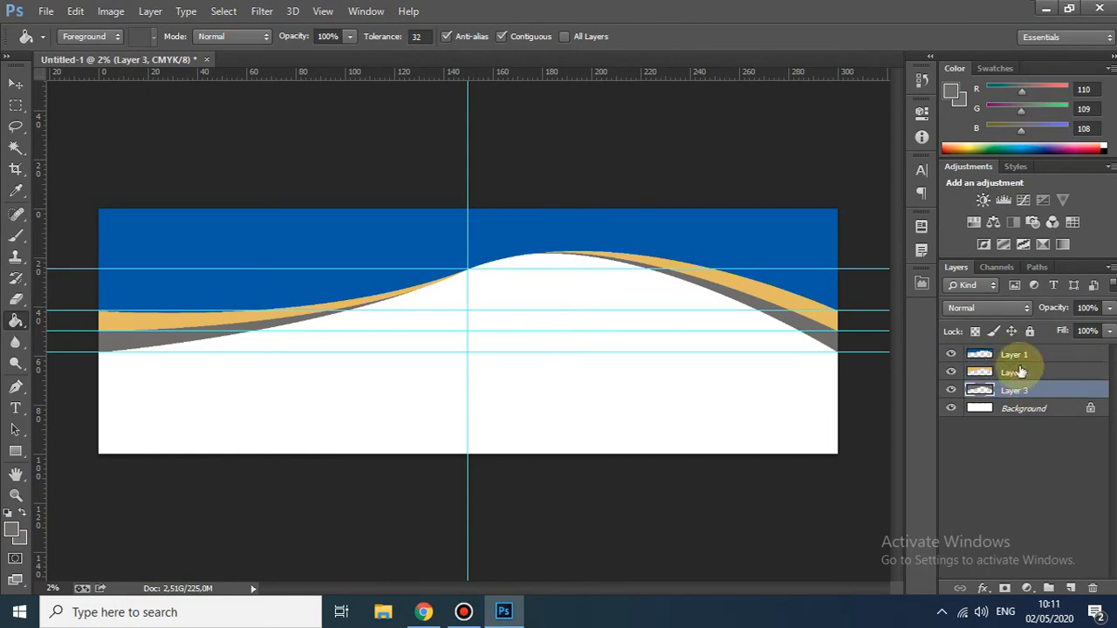
pyautogui.click(1017, 358)
pyautogui.click(1021, 373)
pyautogui.click(1023, 391)
# Step: Select Layers 1, 2 and 3 together, try merging them into one layer, and undo the merge
pyautogui.click(1015, 356)
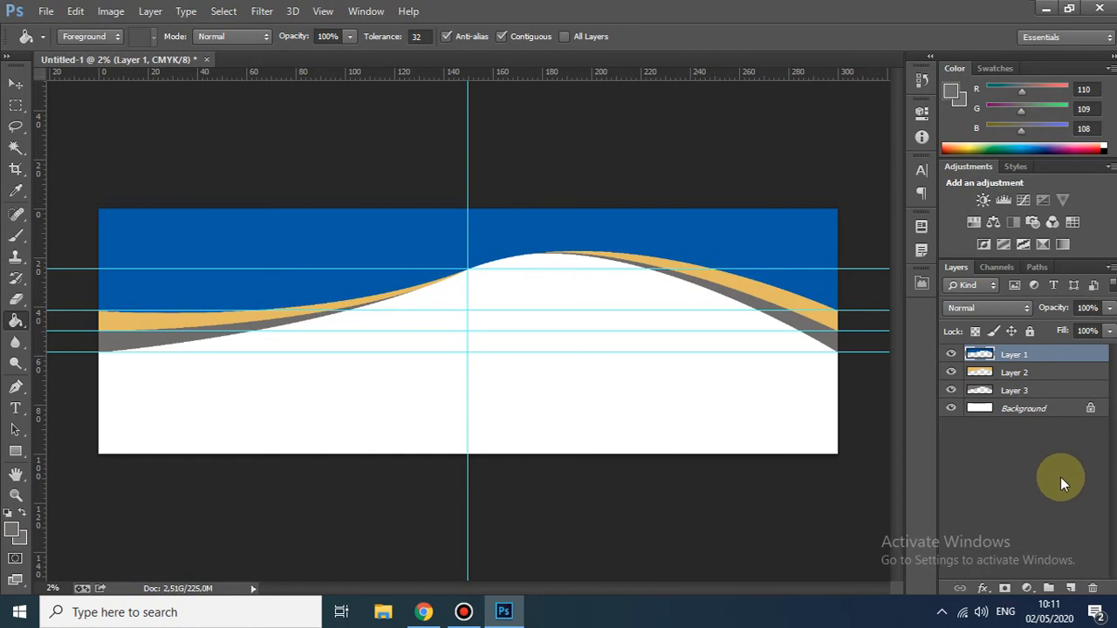
pyautogui.keyDown('shift'); pyautogui.click(1030, 382); pyautogui.keyUp('shift')
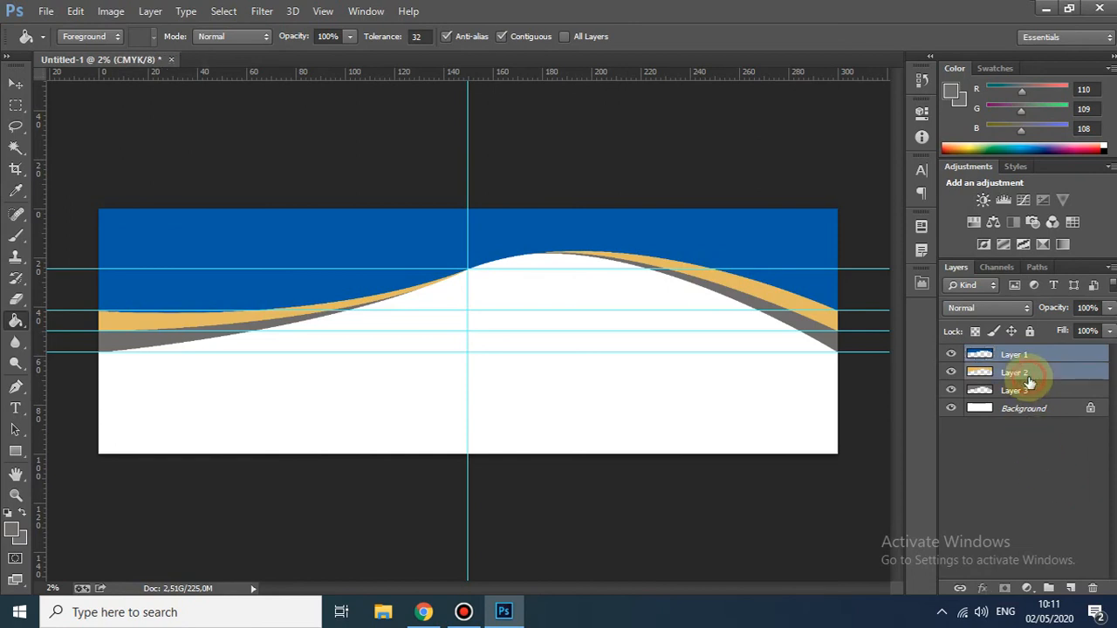
pyautogui.keyDown('shift'); pyautogui.click(1031, 394); pyautogui.keyUp('shift')
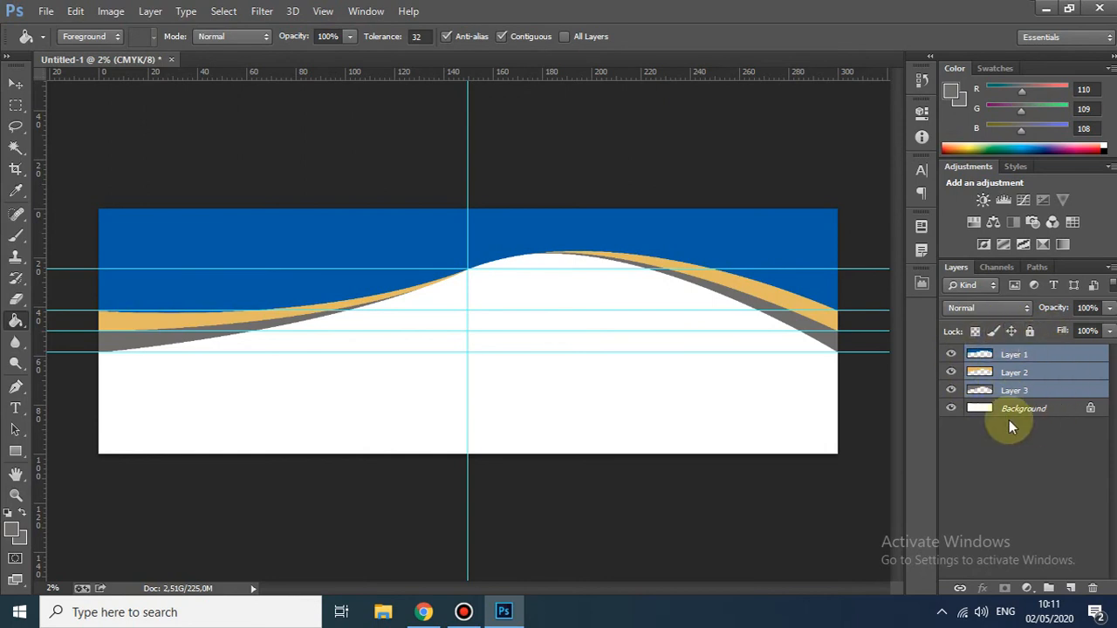
pyautogui.rightClick(1040, 377)
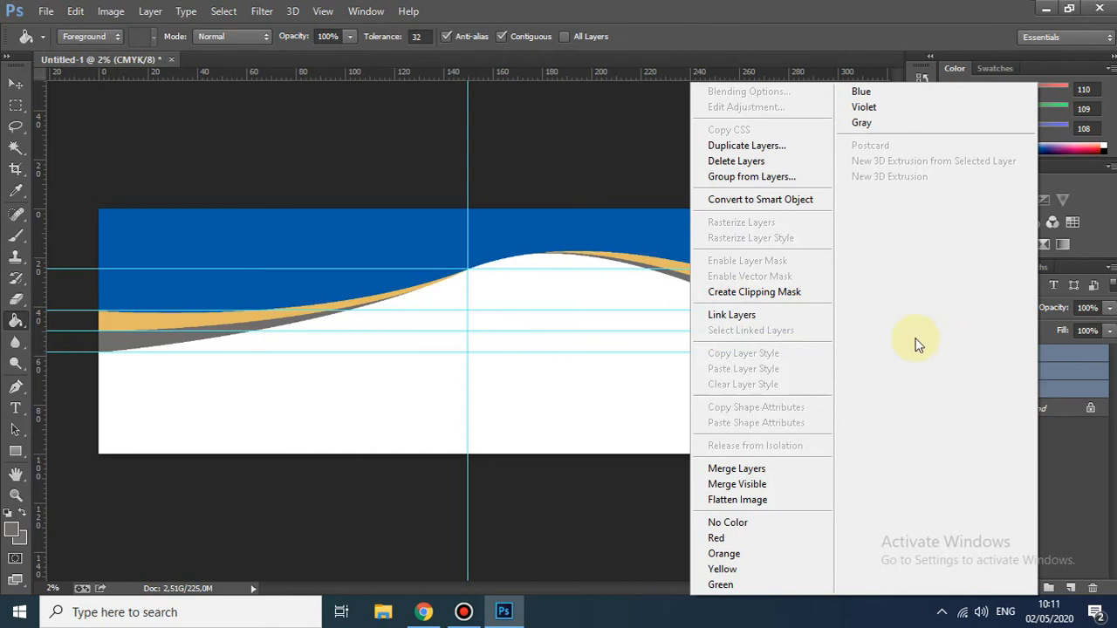
pyautogui.click(757, 468)
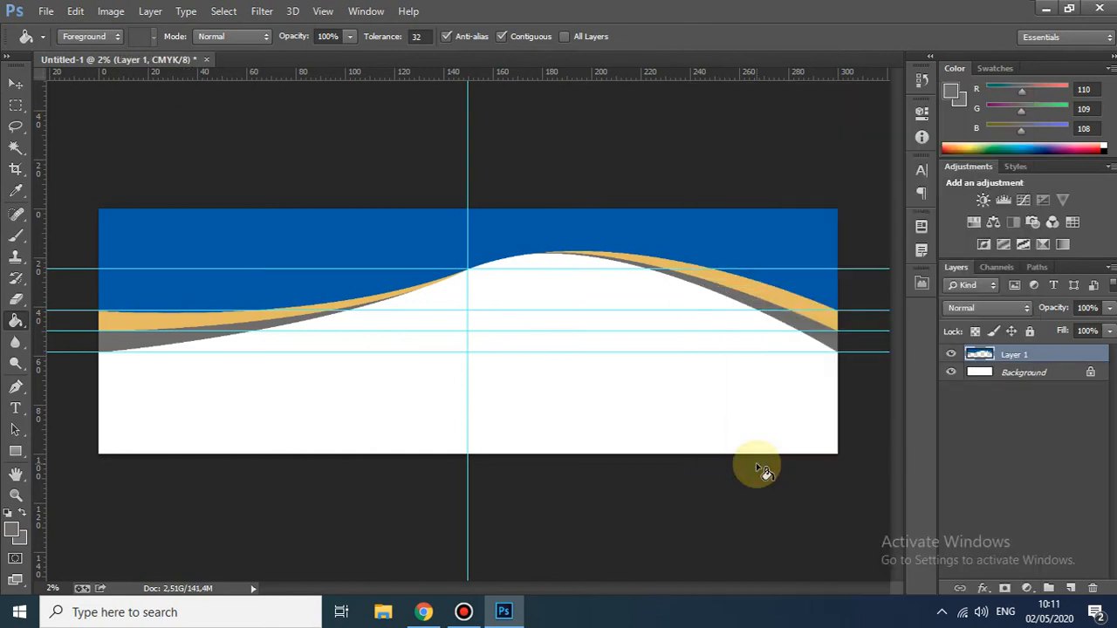
pyautogui.hotkey('ctrl', 'z')
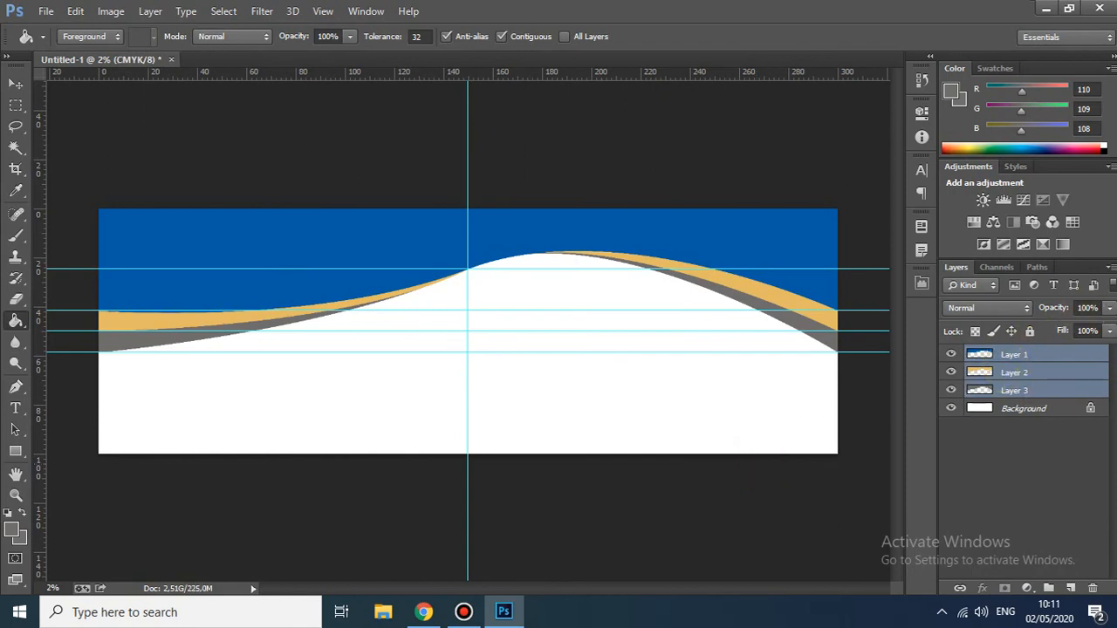
# Step: Merge the three selected wave layers into a single layer
pyautogui.hotkey('ctrl', 'e')
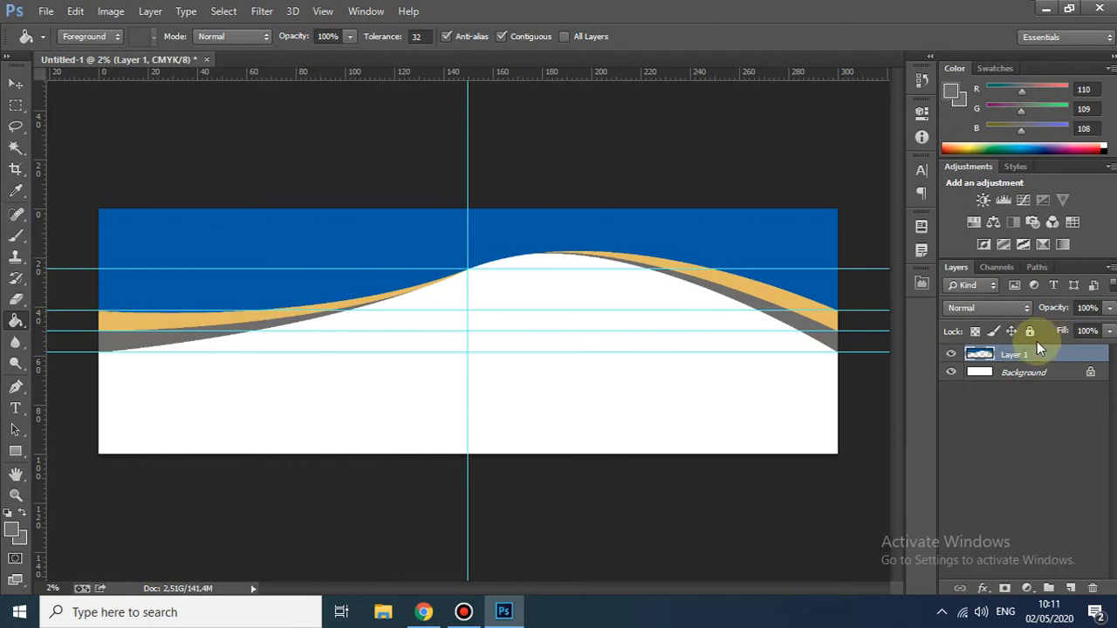
pyautogui.click(1009, 361)
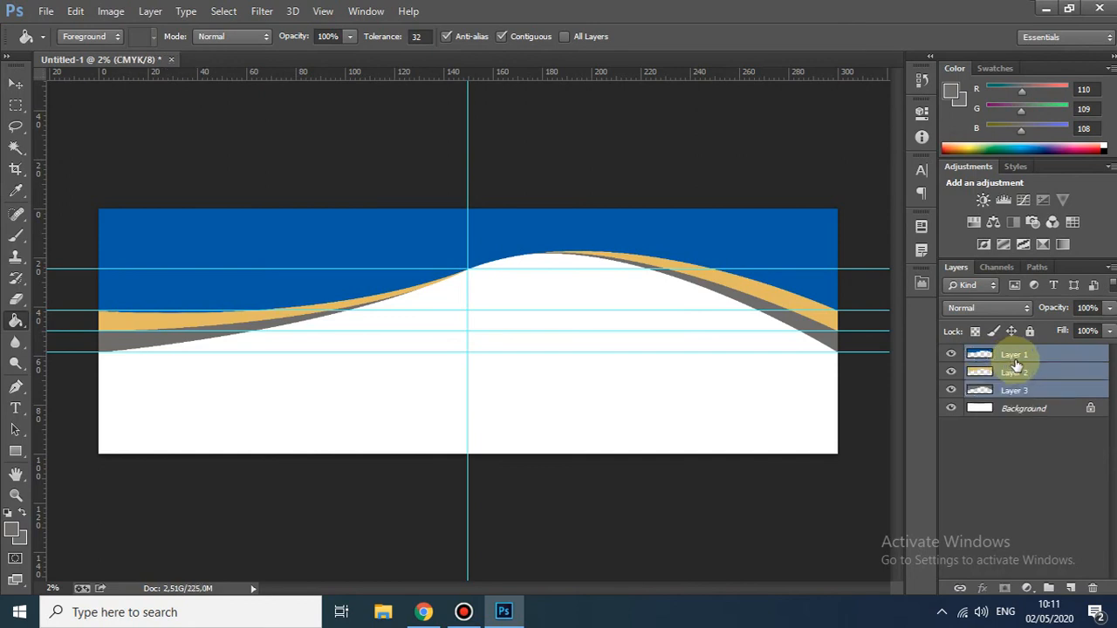
pyautogui.rightClick(1038, 358)
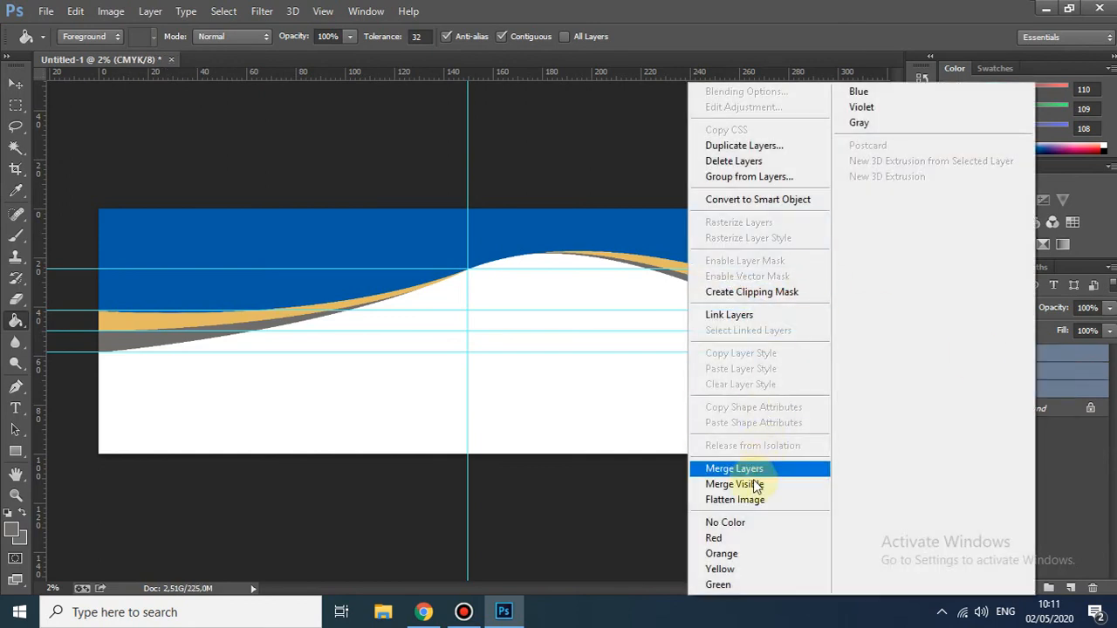
pyautogui.click(751, 472)
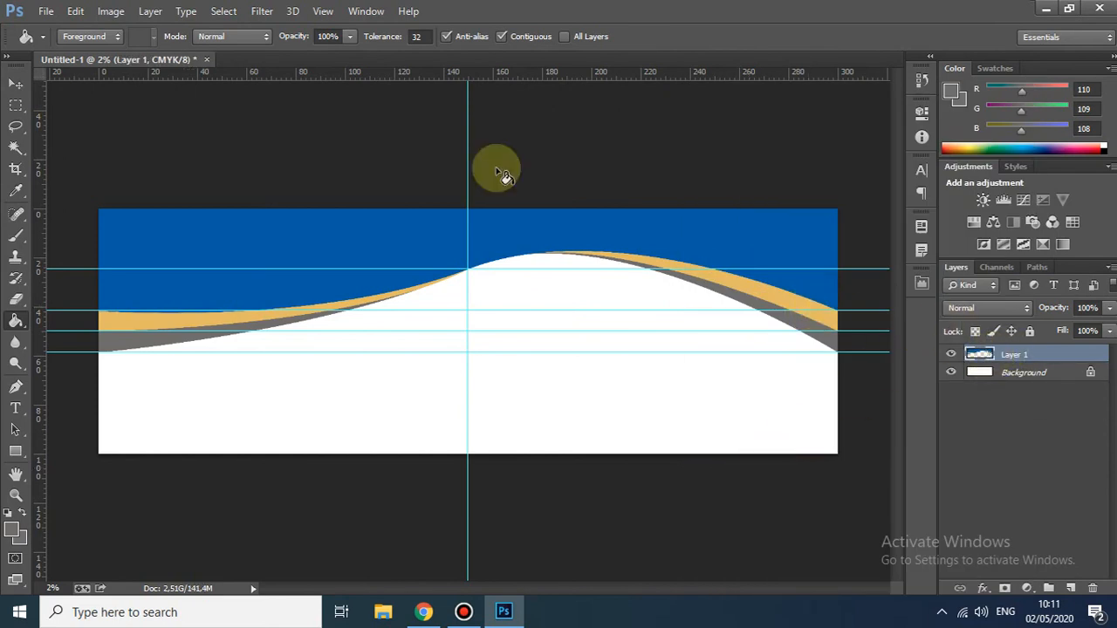
# Step: Try shifting the merged wave artwork on the canvas with the Move tool, and undo the move
pyautogui.click(15, 83)
pyautogui.moveTo(330, 249); pyautogui.dragTo(269, 224)
pyautogui.hotkey('ctrl', 'z')
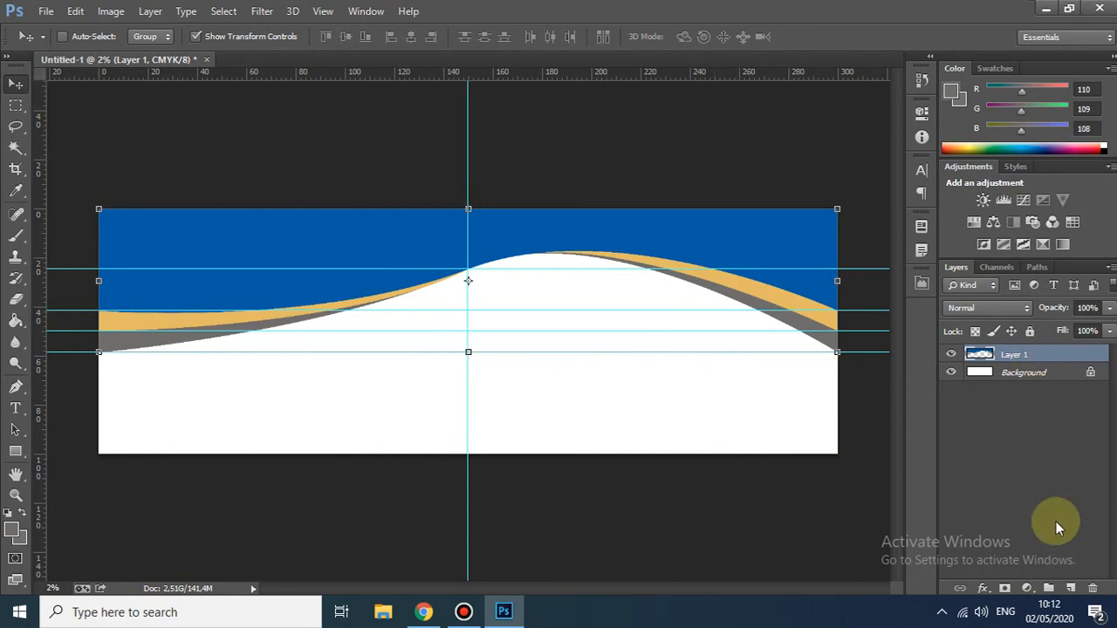
# Step: Add three empty layers above the merged wave layer and select each of them in turn
pyautogui.click(1072, 588)
pyautogui.click(1072, 588)
pyautogui.click(1073, 588)
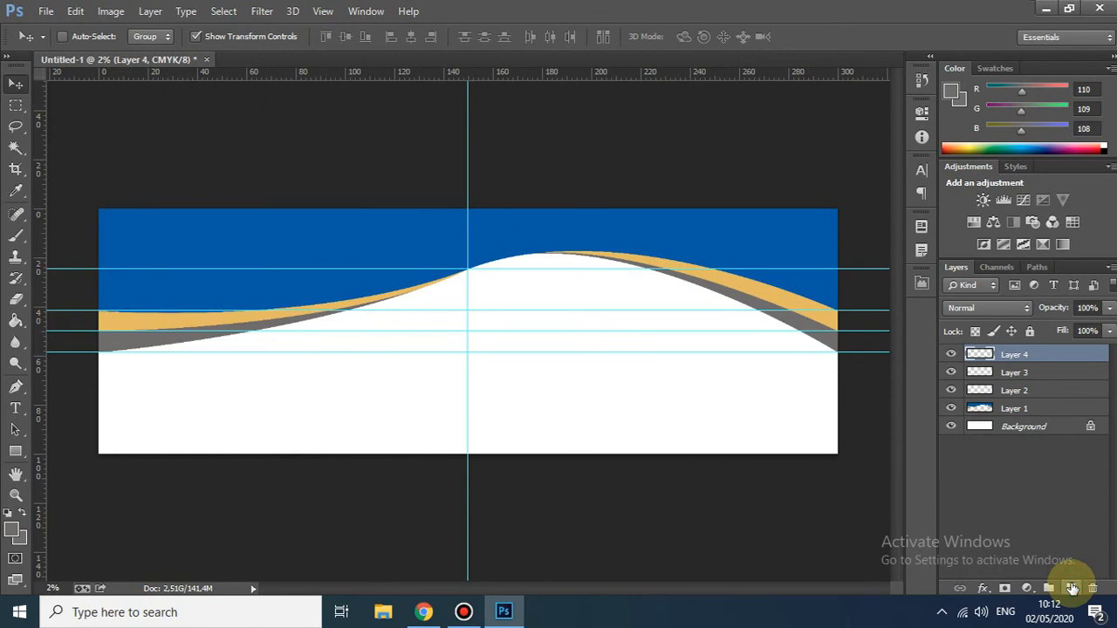
pyautogui.click(1014, 373)
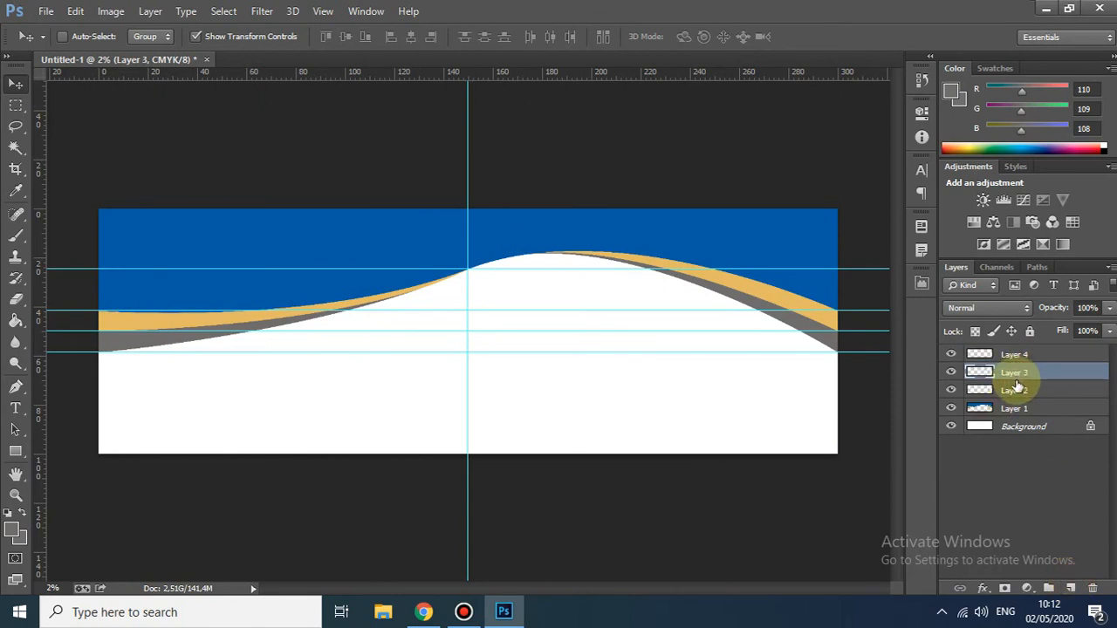
pyautogui.click(1015, 390)
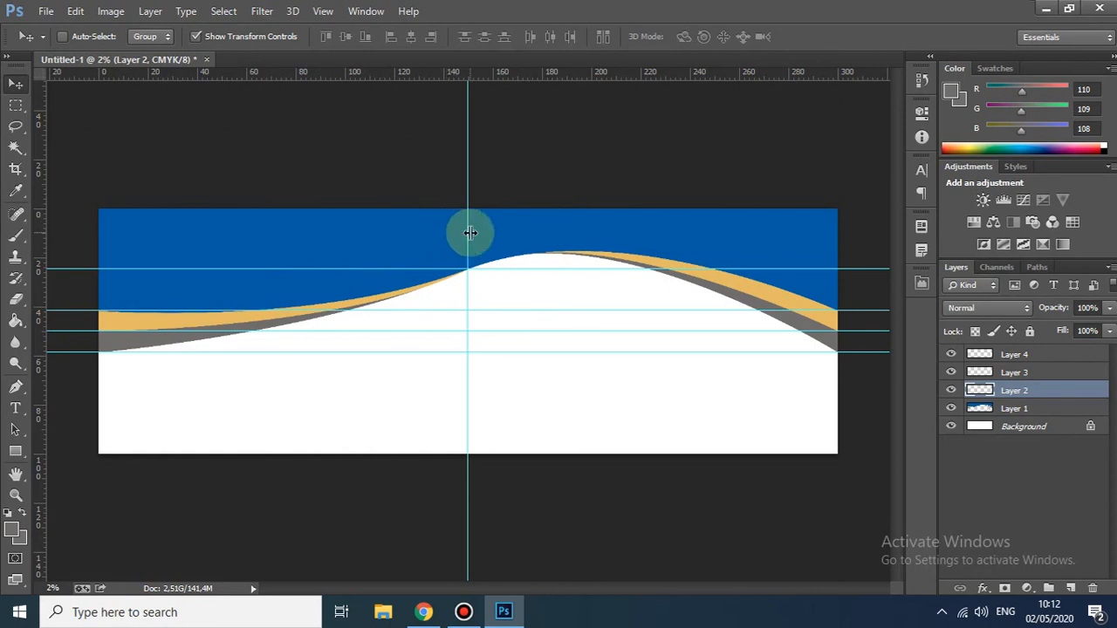
pyautogui.click(1006, 371)
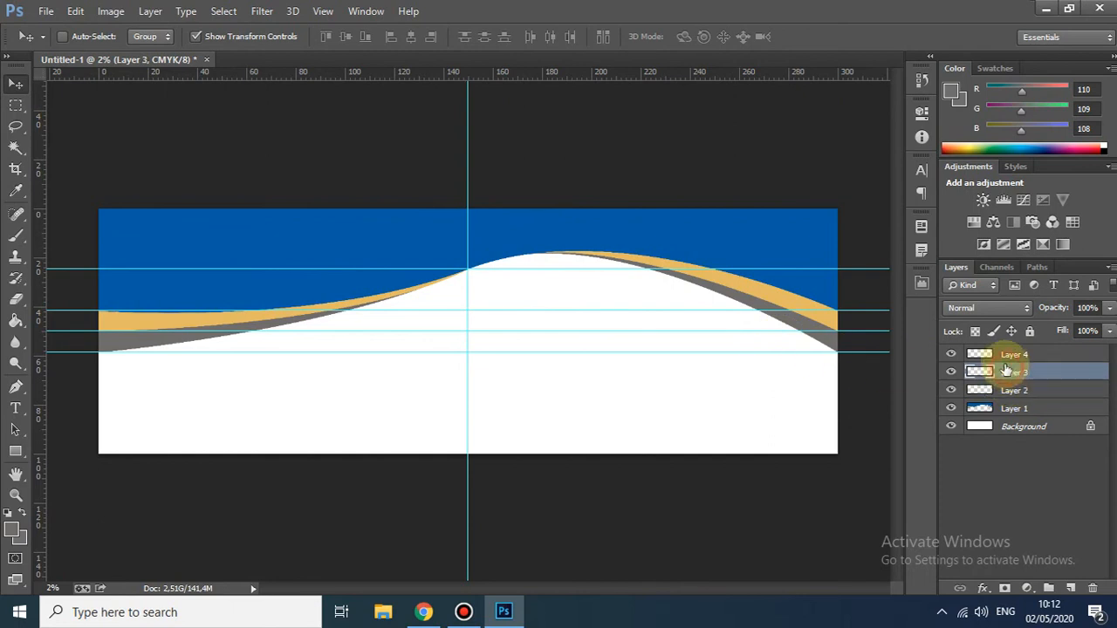
pyautogui.click(1005, 355)
# Step: Delete the empty Layers 2, 3 and 4 one by one, and deselect all layers
pyautogui.click(1012, 390)
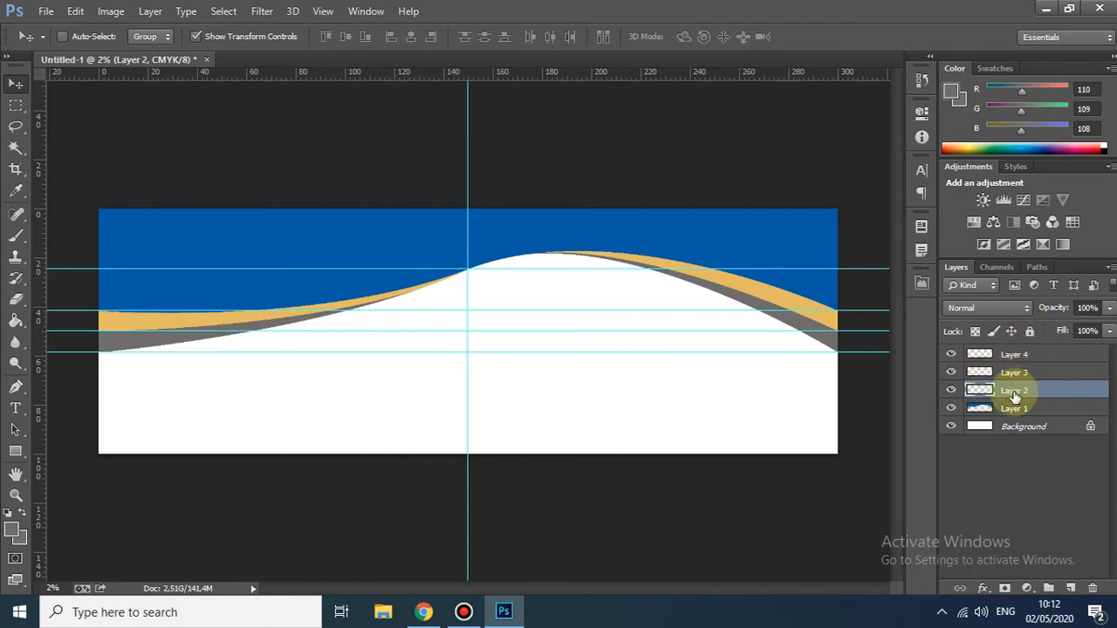
pyautogui.rightClick(1014, 395)
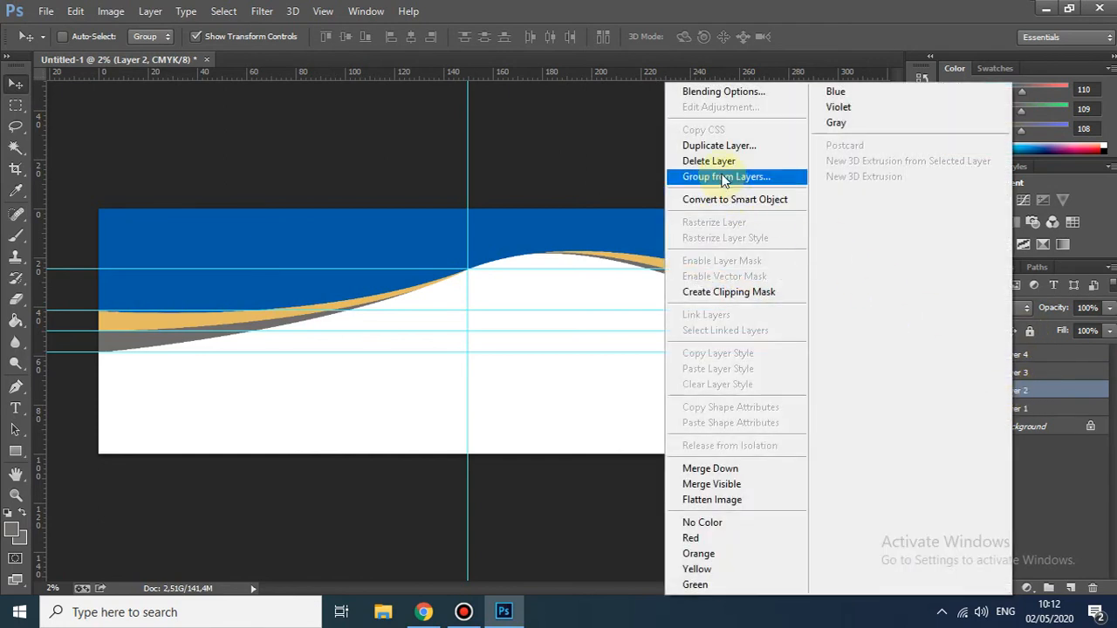
pyautogui.click(723, 163)
pyautogui.rightClick(1023, 375)
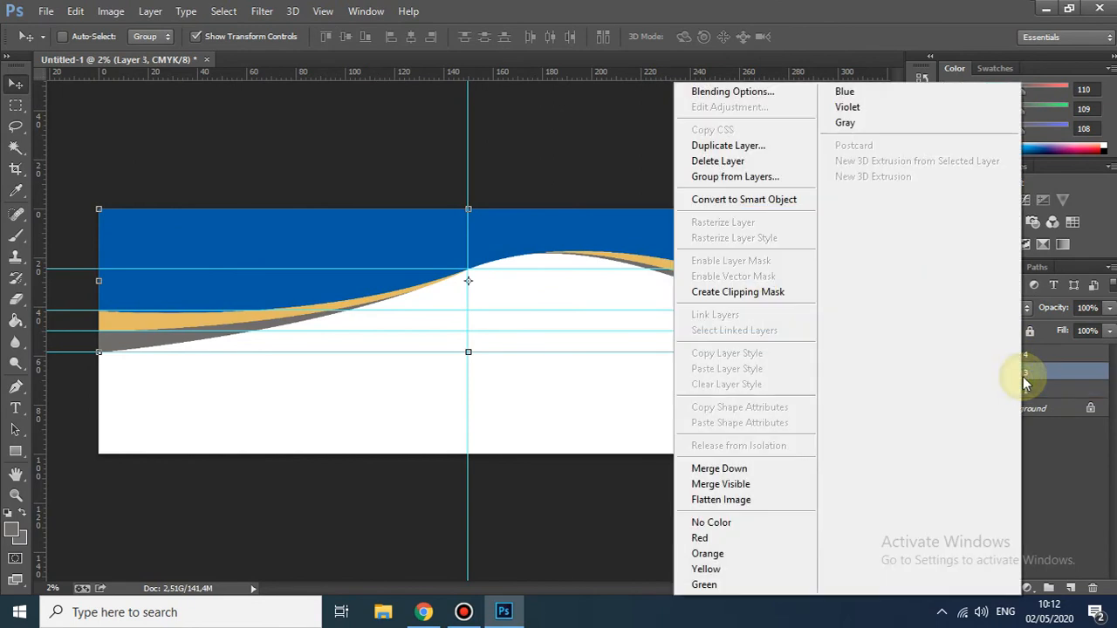
pyautogui.click(718, 161)
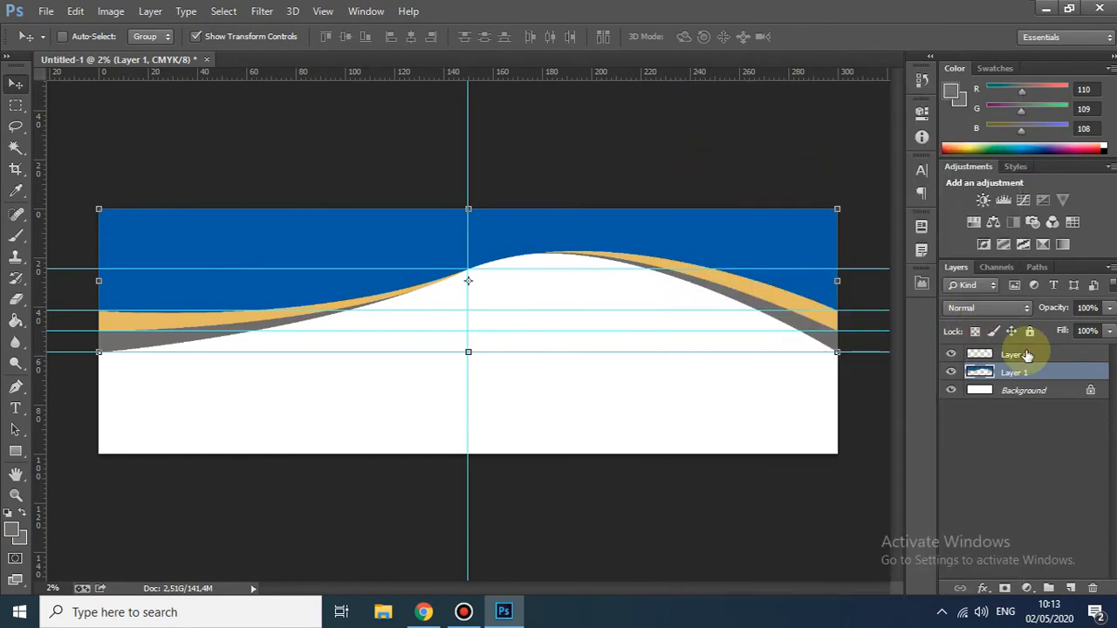
pyautogui.click(1019, 356)
pyautogui.rightClick(1021, 358)
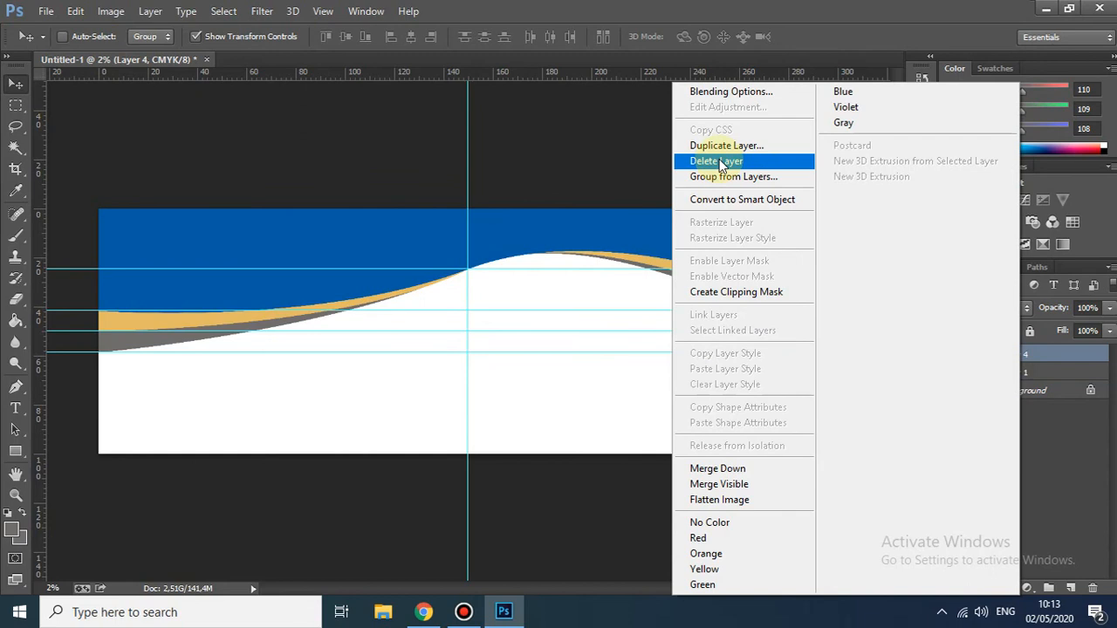
pyautogui.click(719, 163)
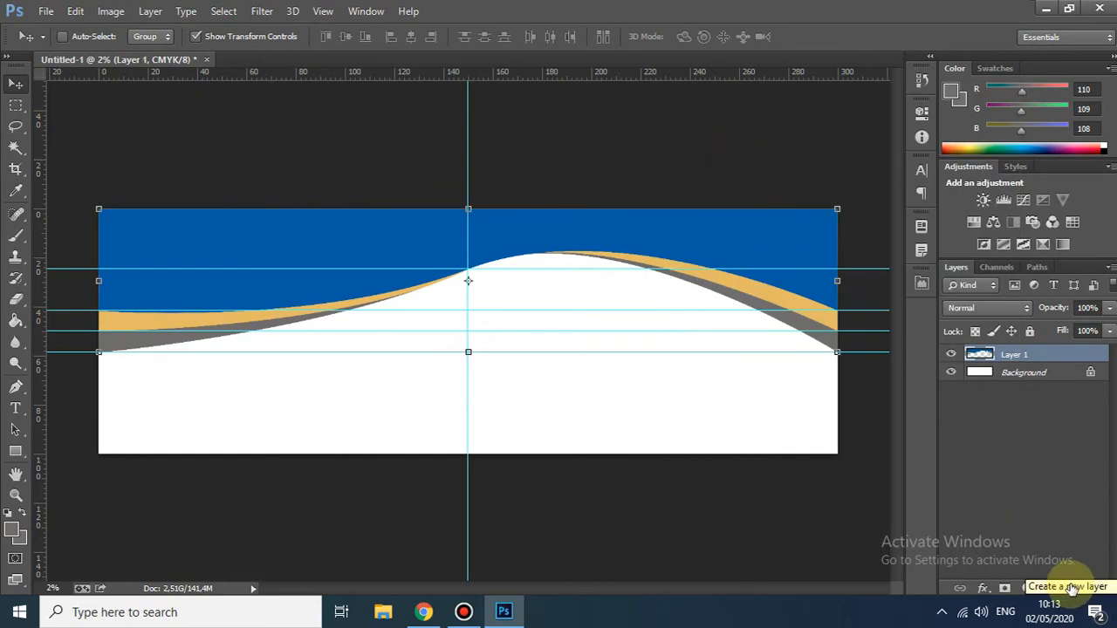
pyautogui.click(1015, 462)
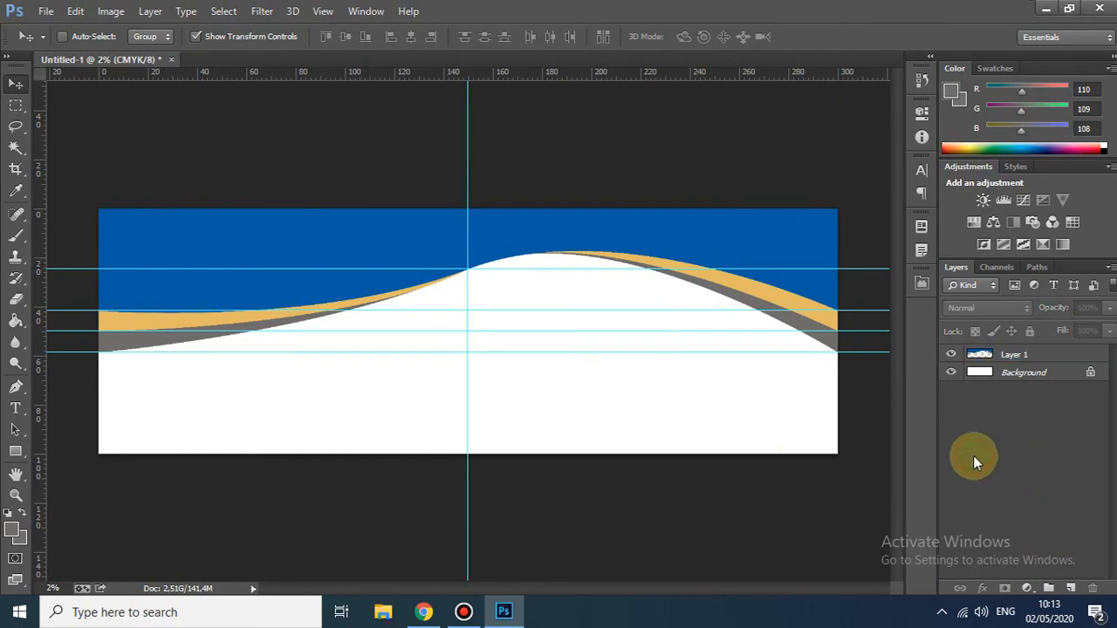